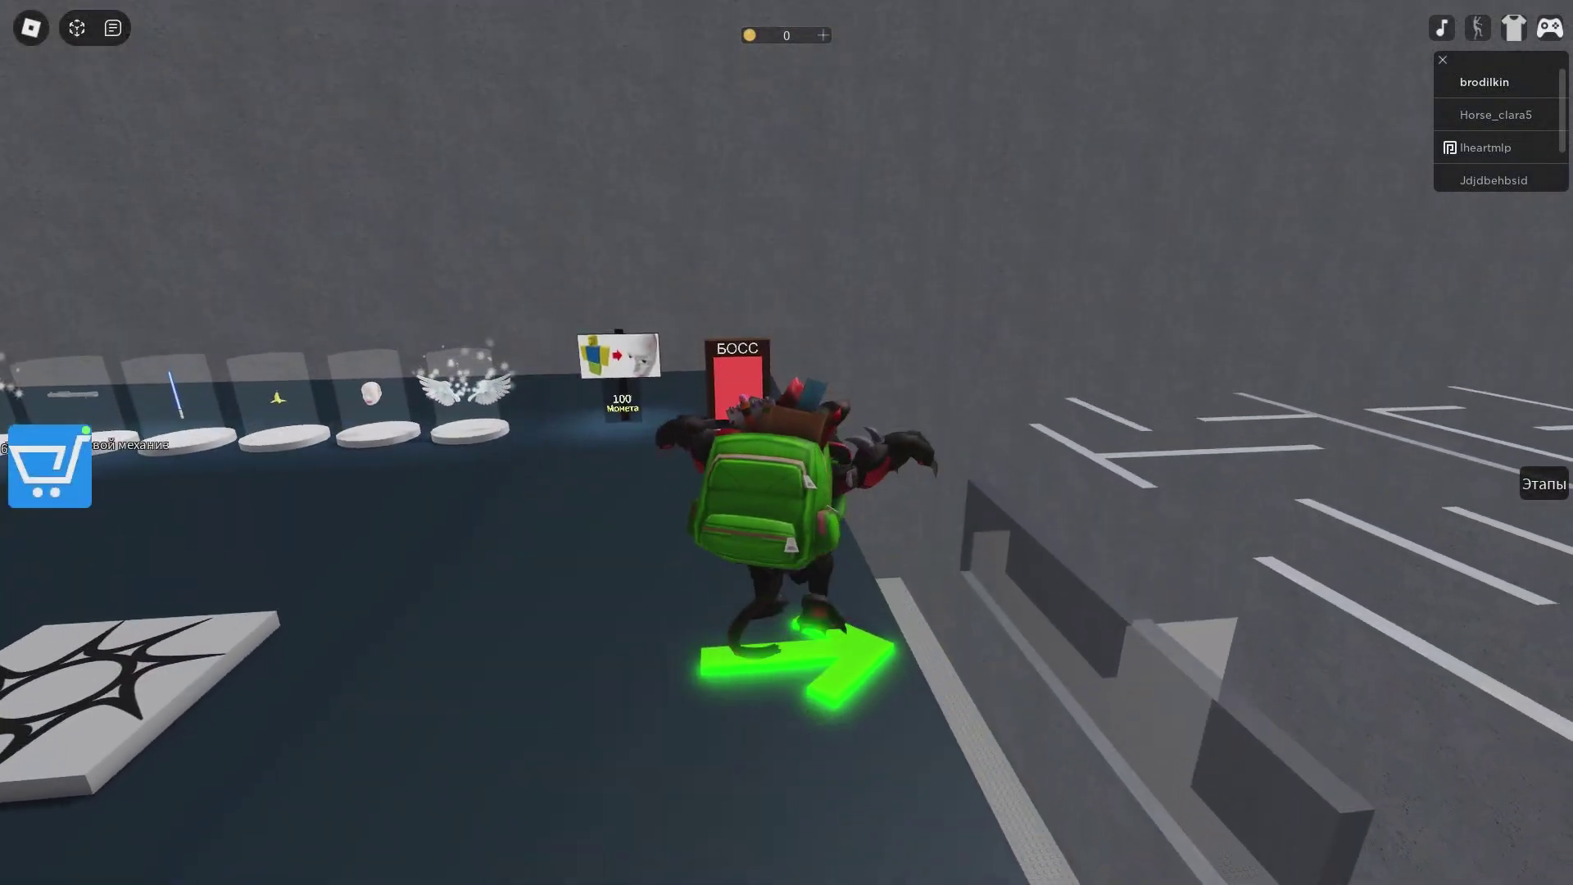
# Walk off the lobby arrow past the Этапы stages list and into the grey corridor ahead.
pyautogui.press('a')
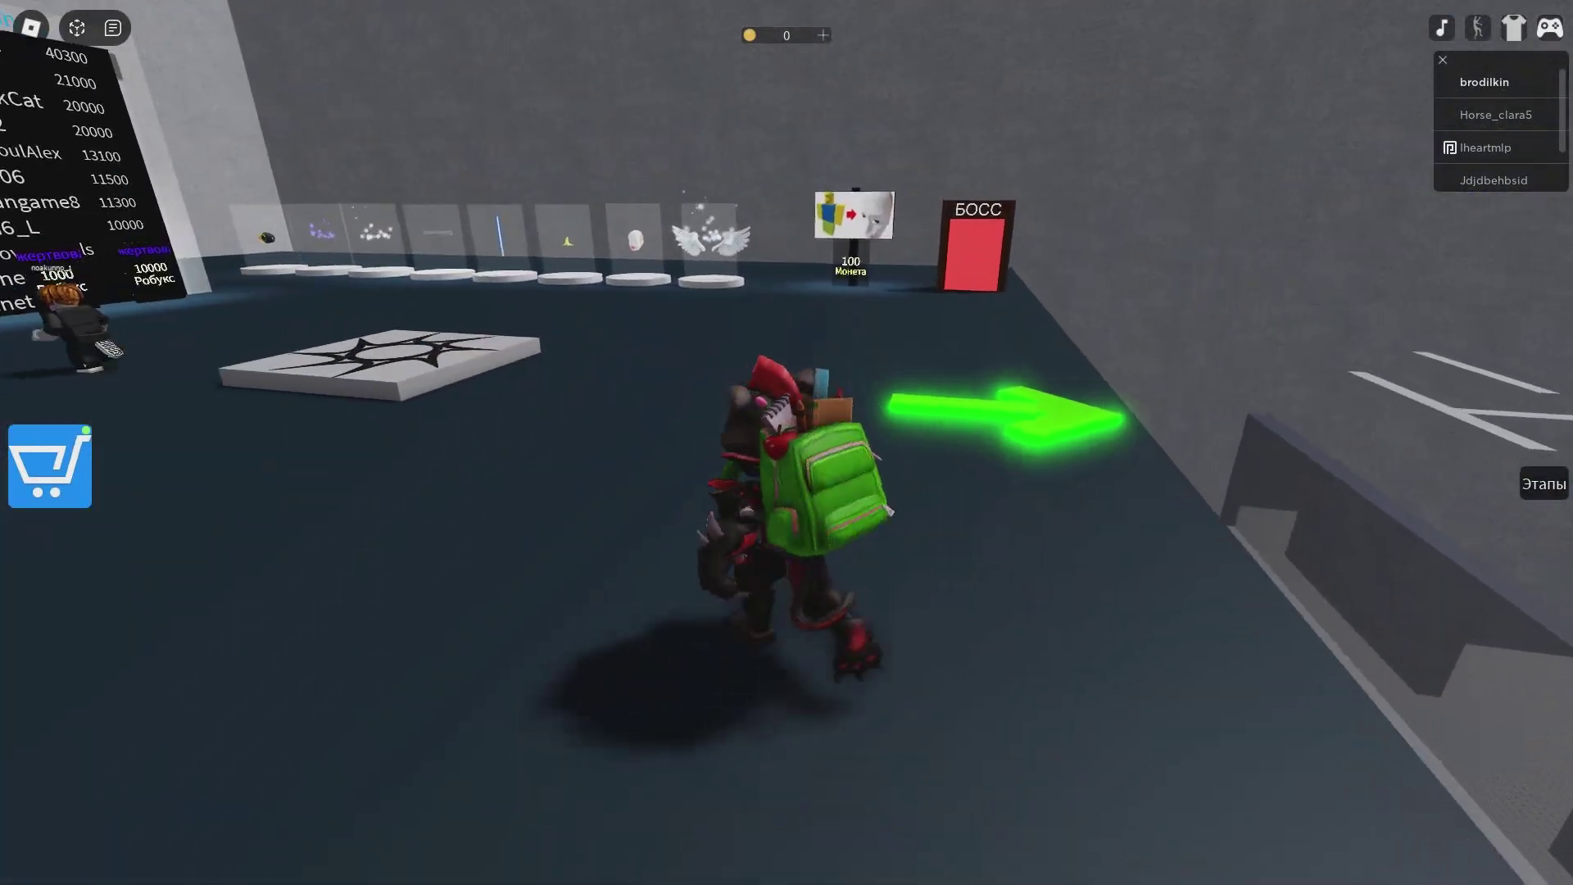
pyautogui.press('w')
pyautogui.press('Left')
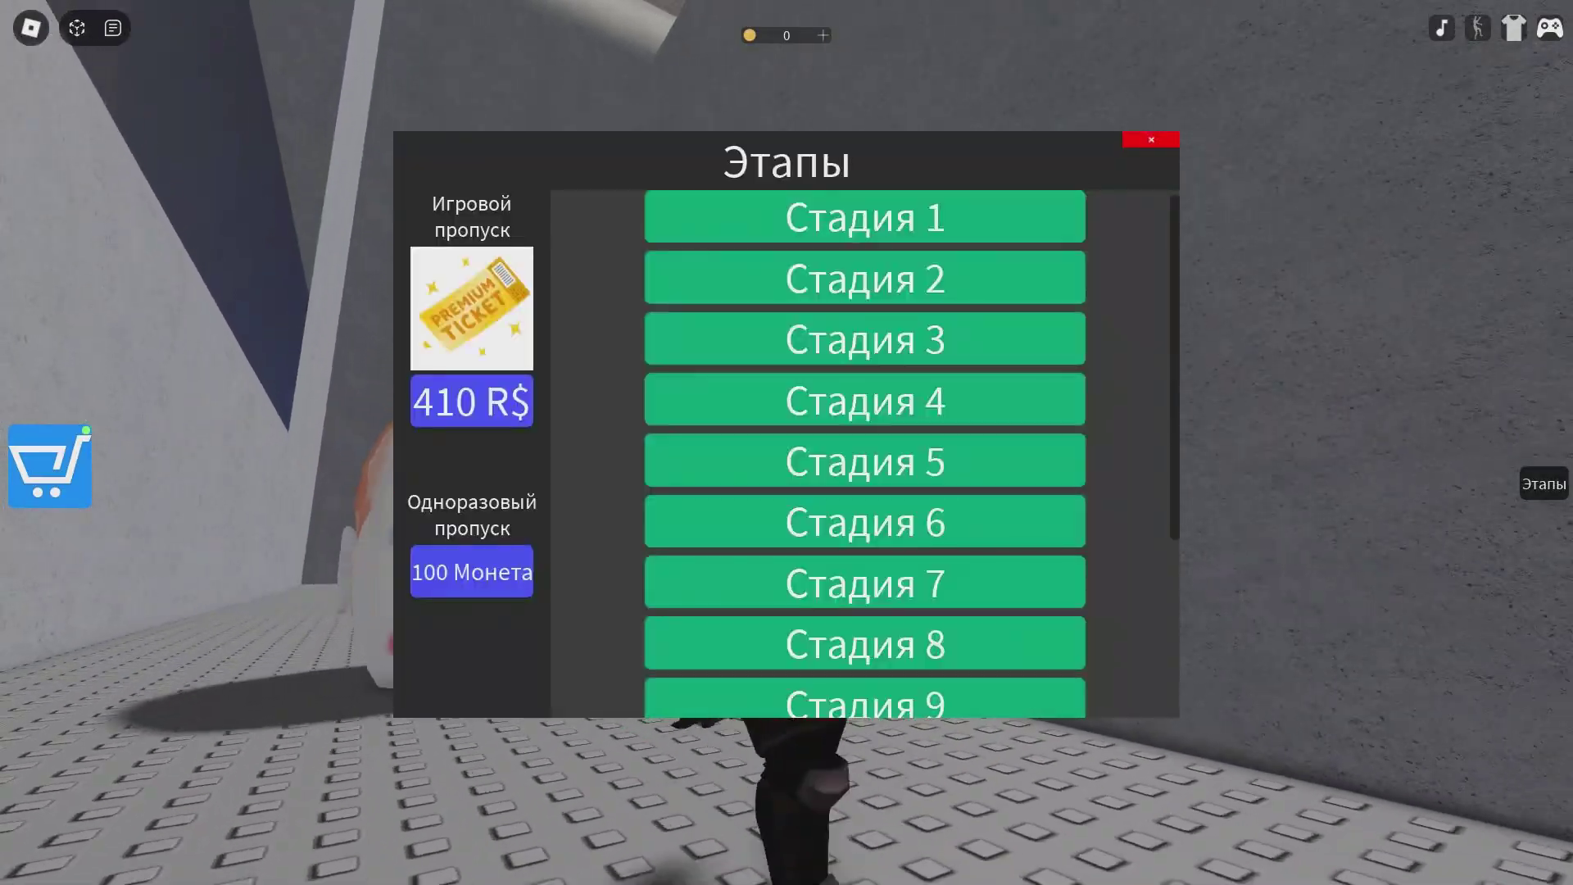
pyautogui.press('w')
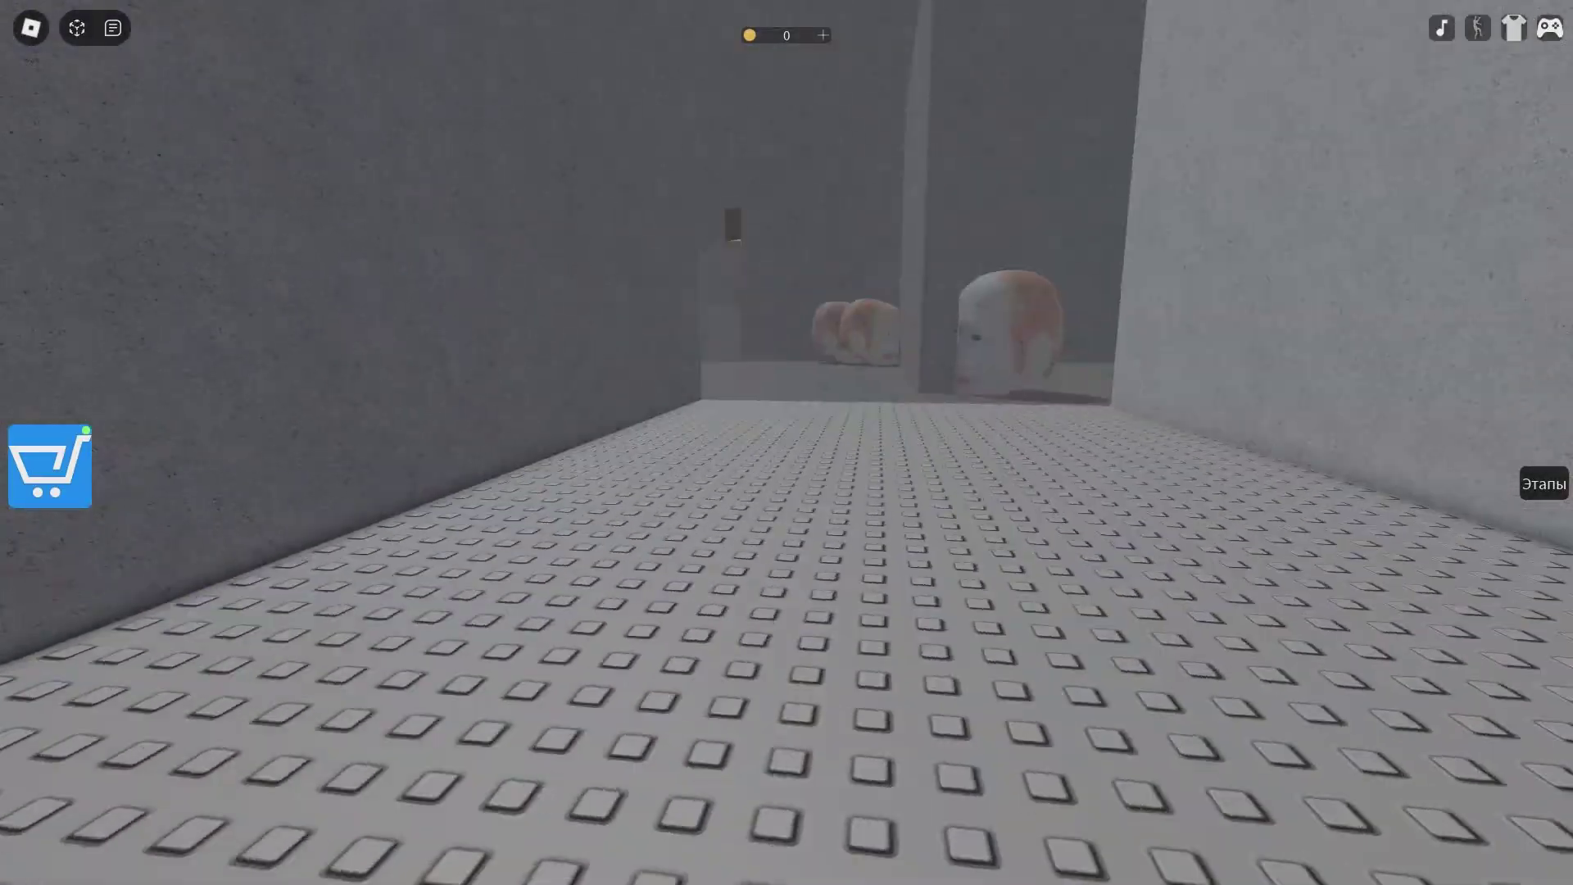
# Run down the first long corridor past the heads toward the white head and arrow sign.
pyautogui.press('w')
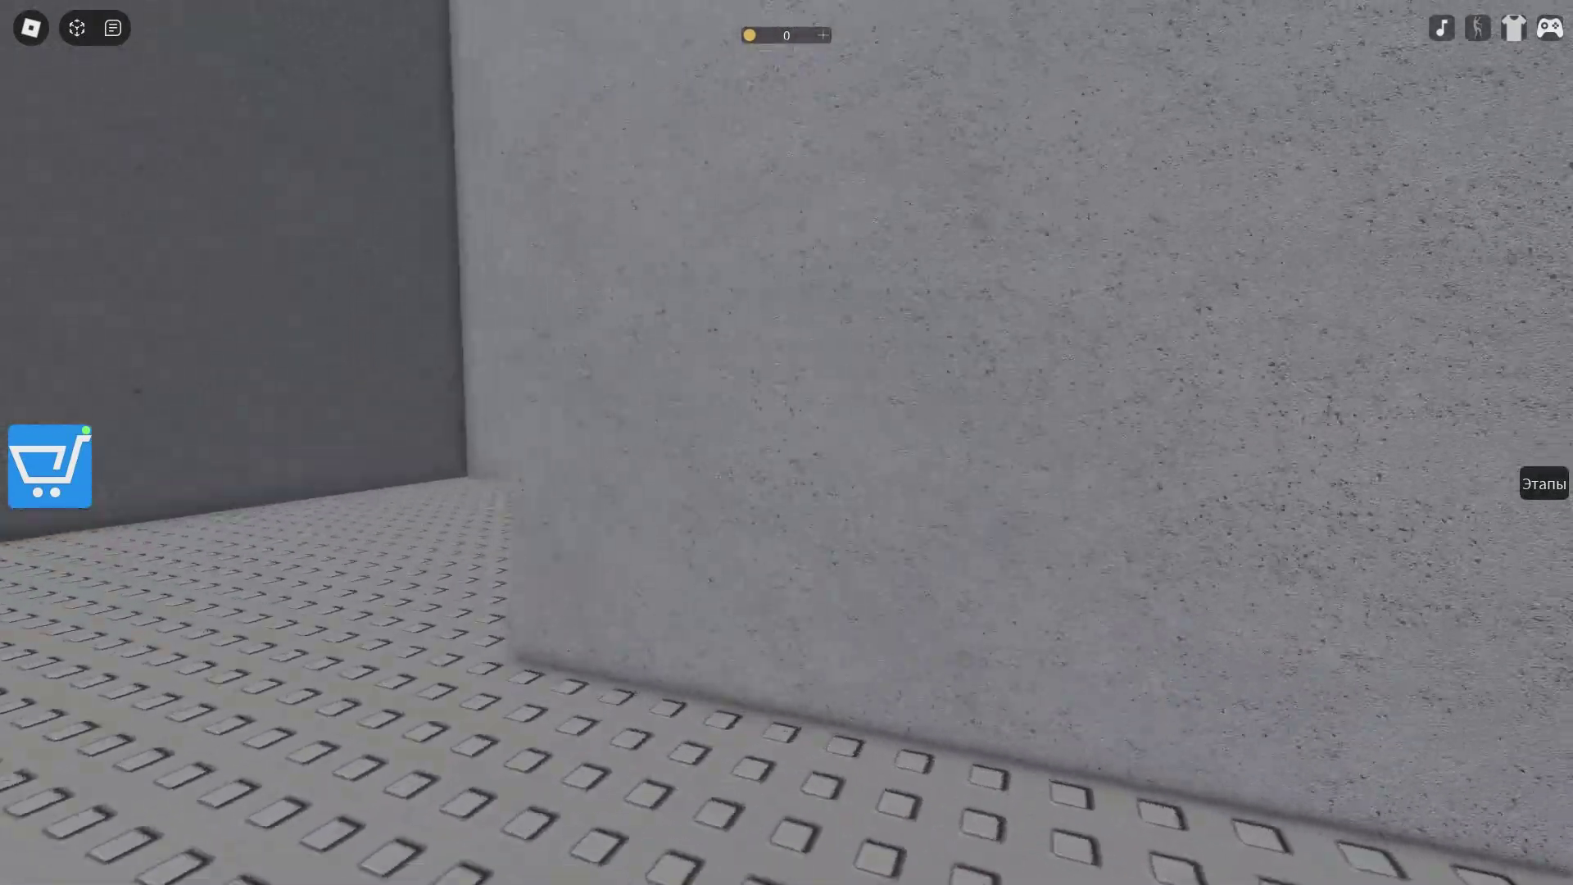
pyautogui.press('w')
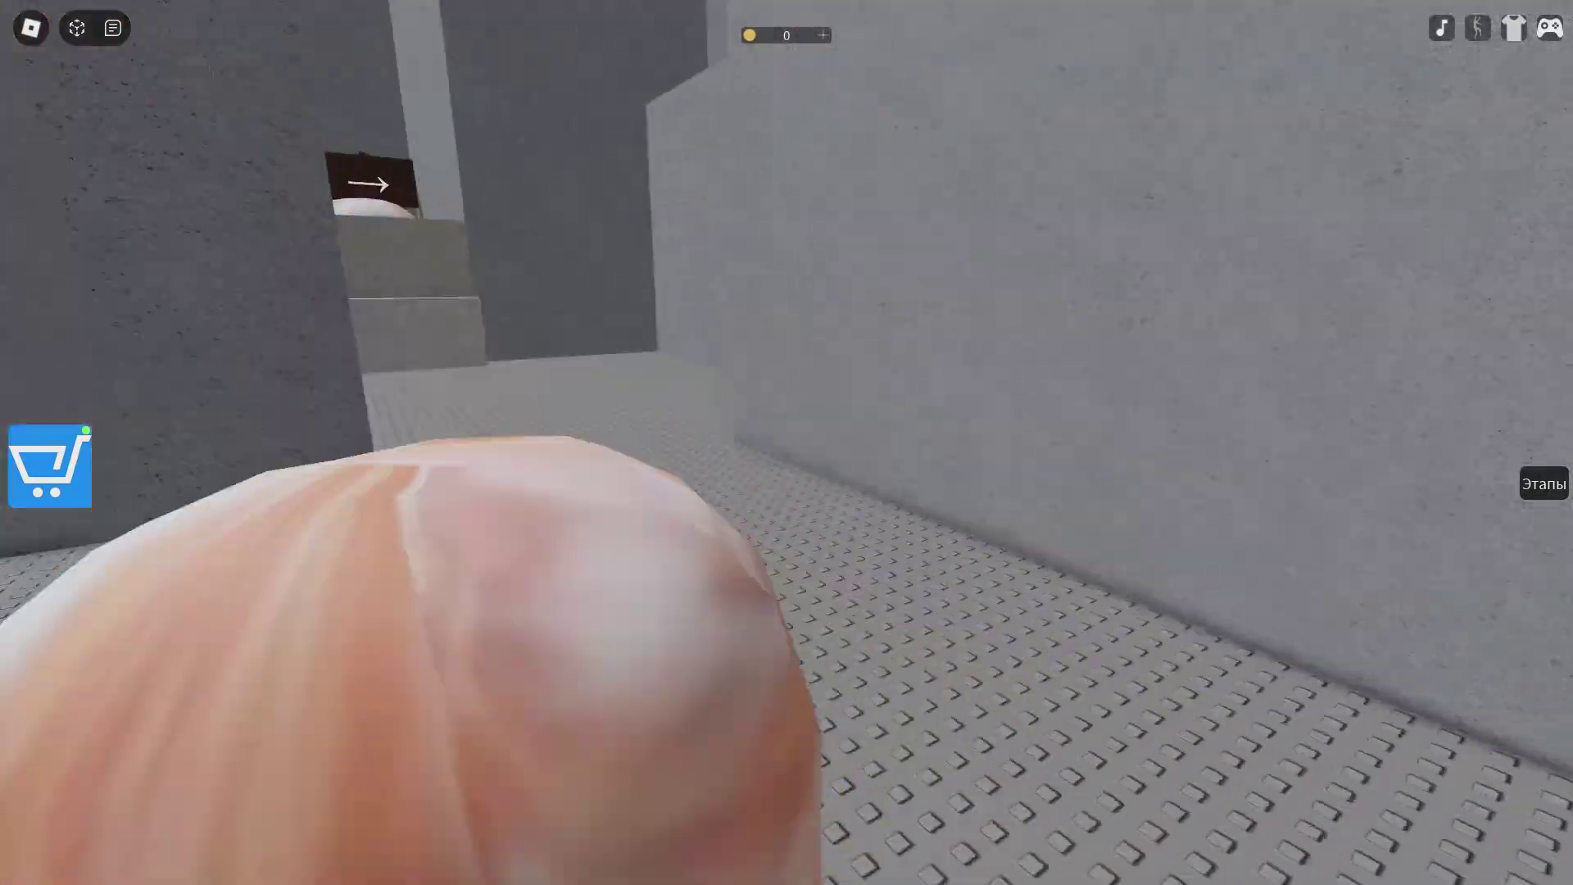
pyautogui.press('w')
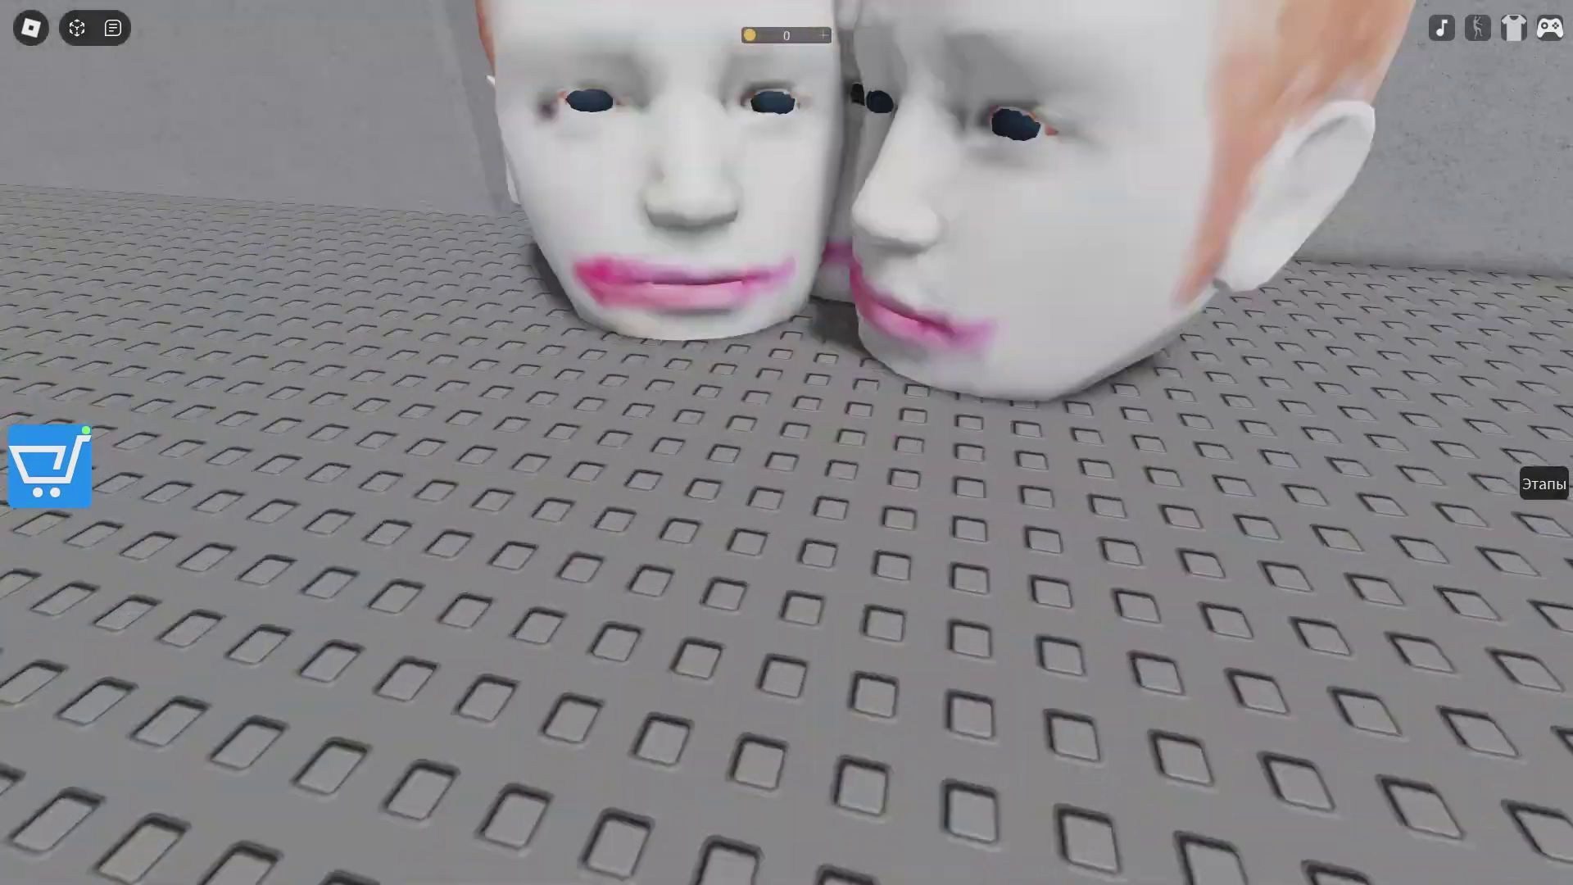
pyautogui.press('w')
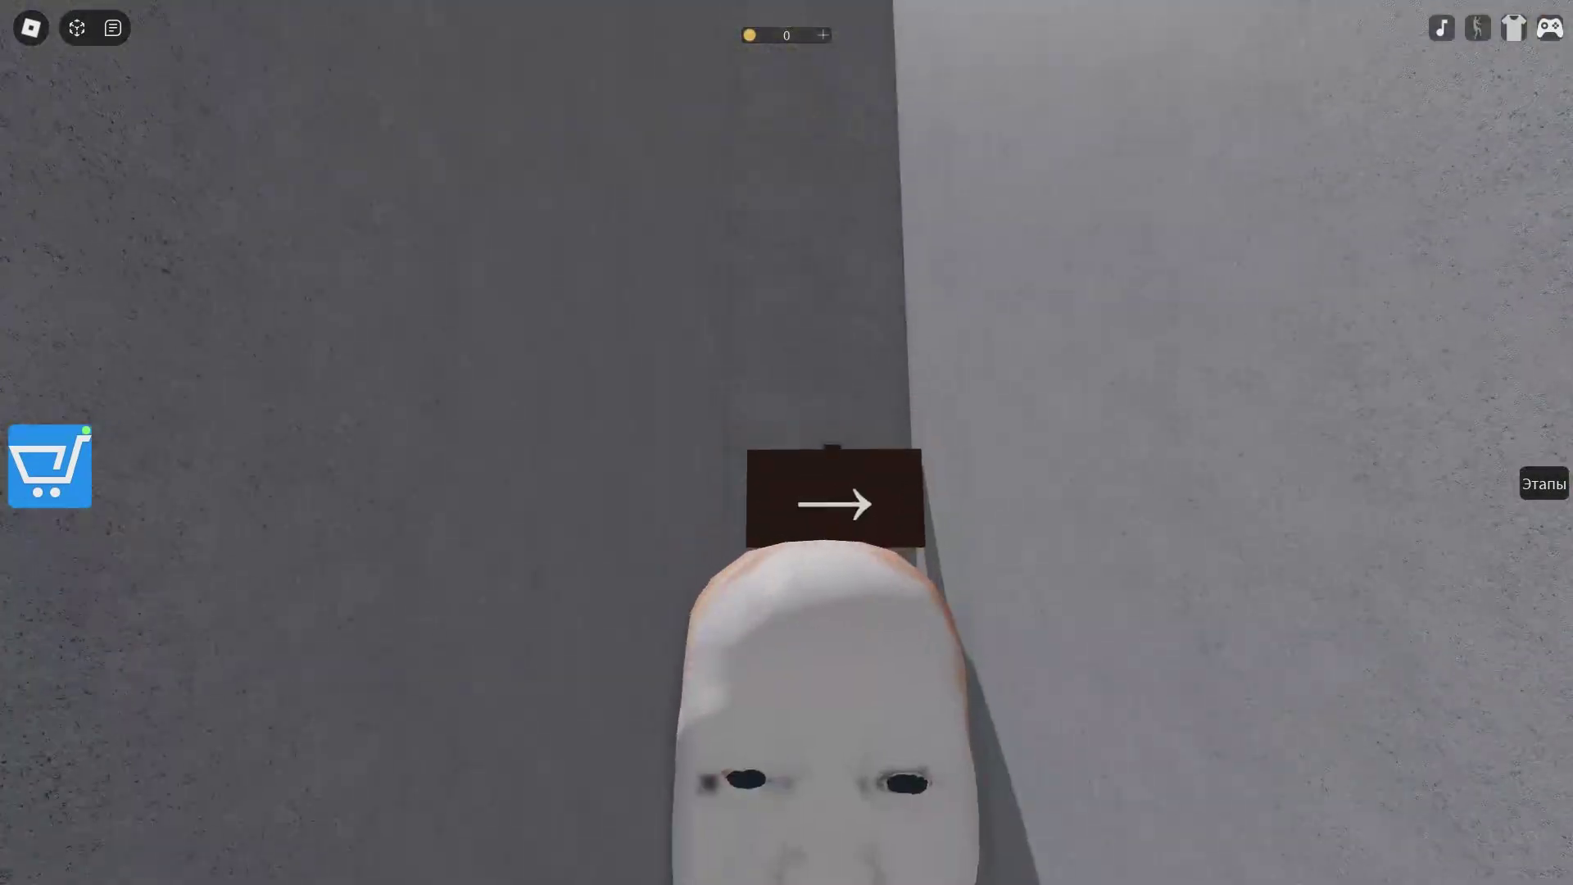
pyautogui.press('w')
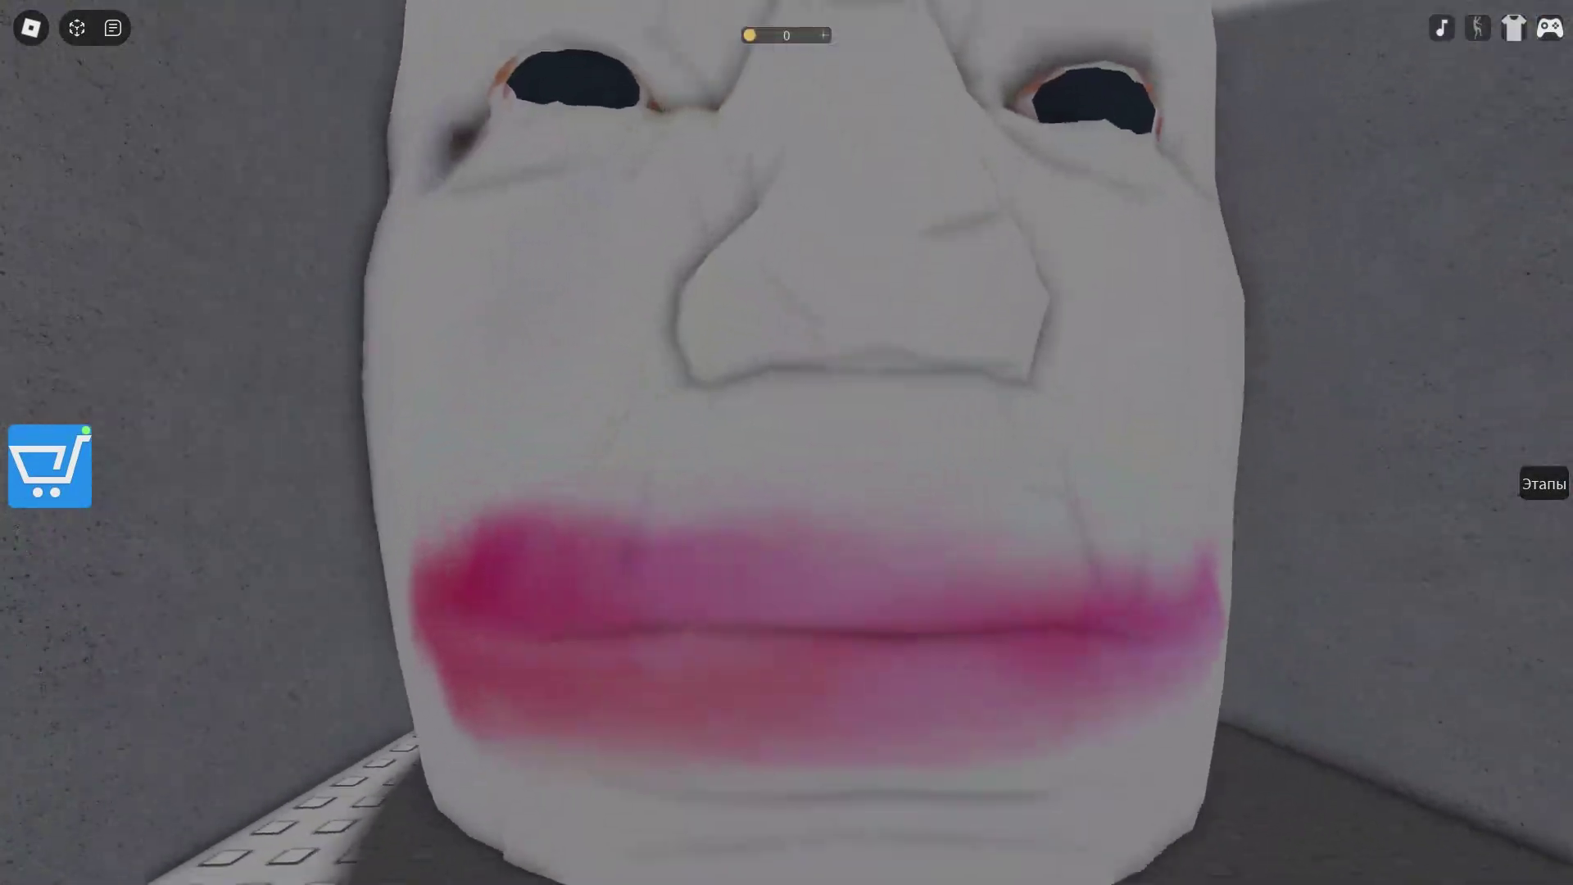
# After respawning, slip past the white head and run the corridor past the red blocks.
pyautogui.press('w')
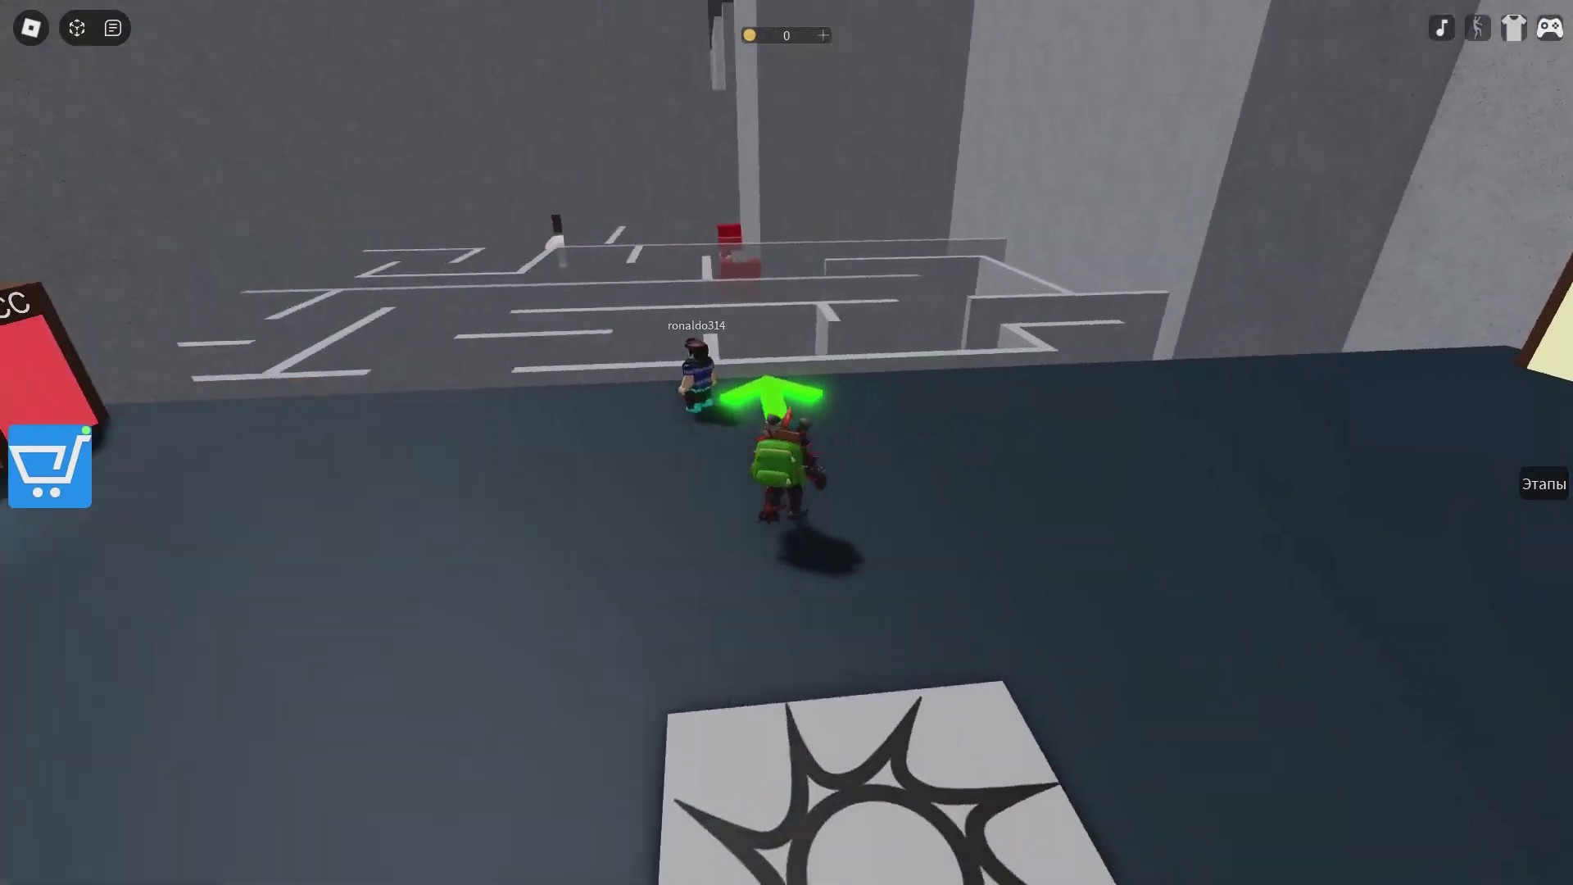
pyautogui.press('w')
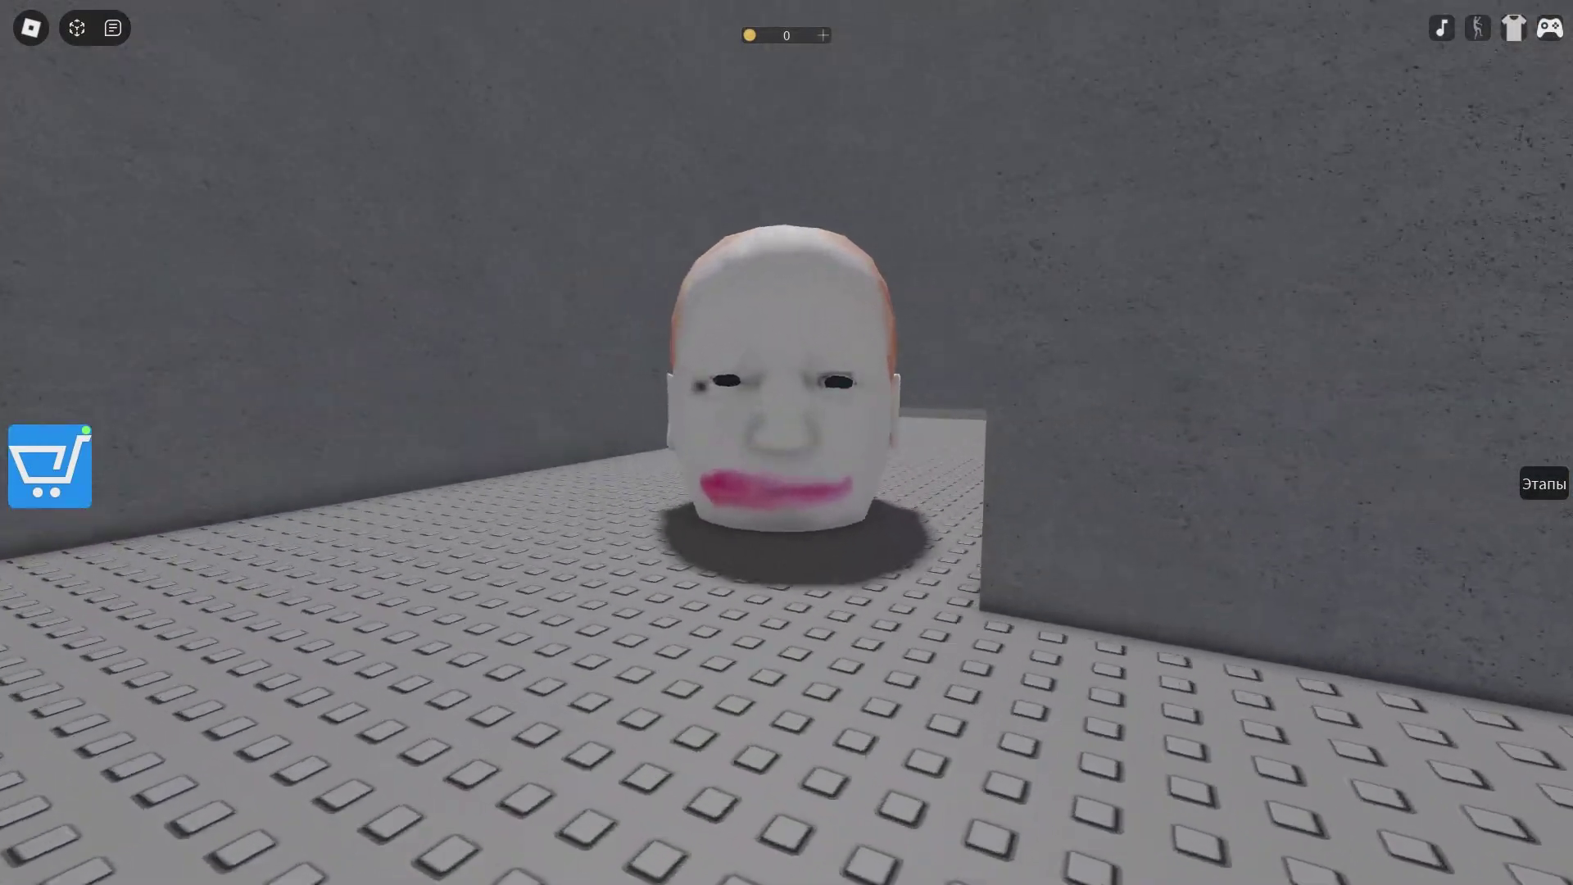
pyautogui.press('w')
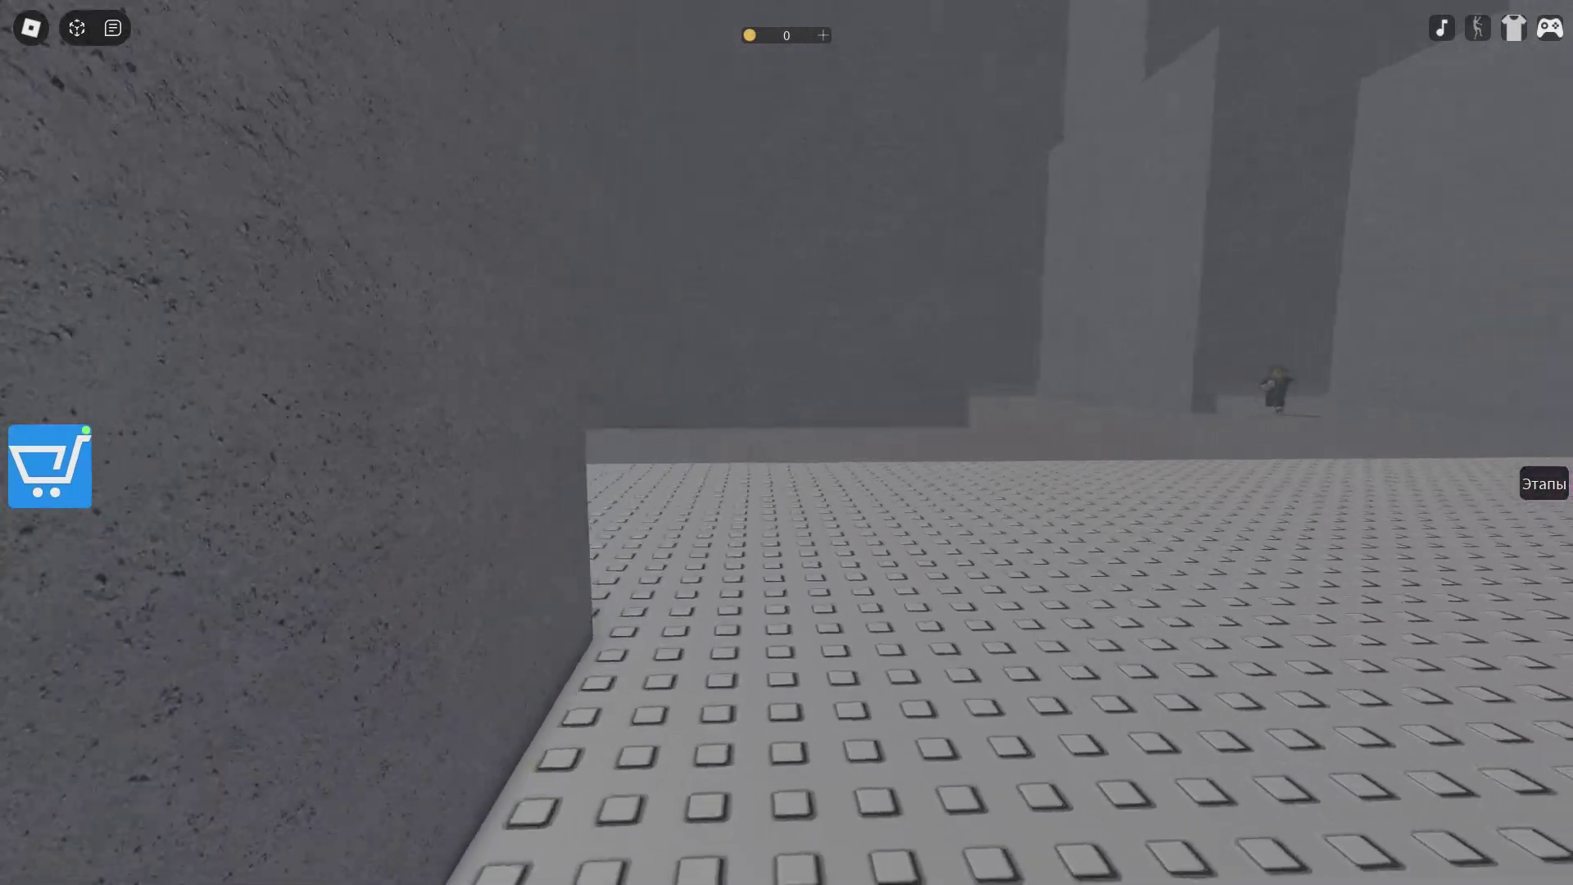
pyautogui.press('w')
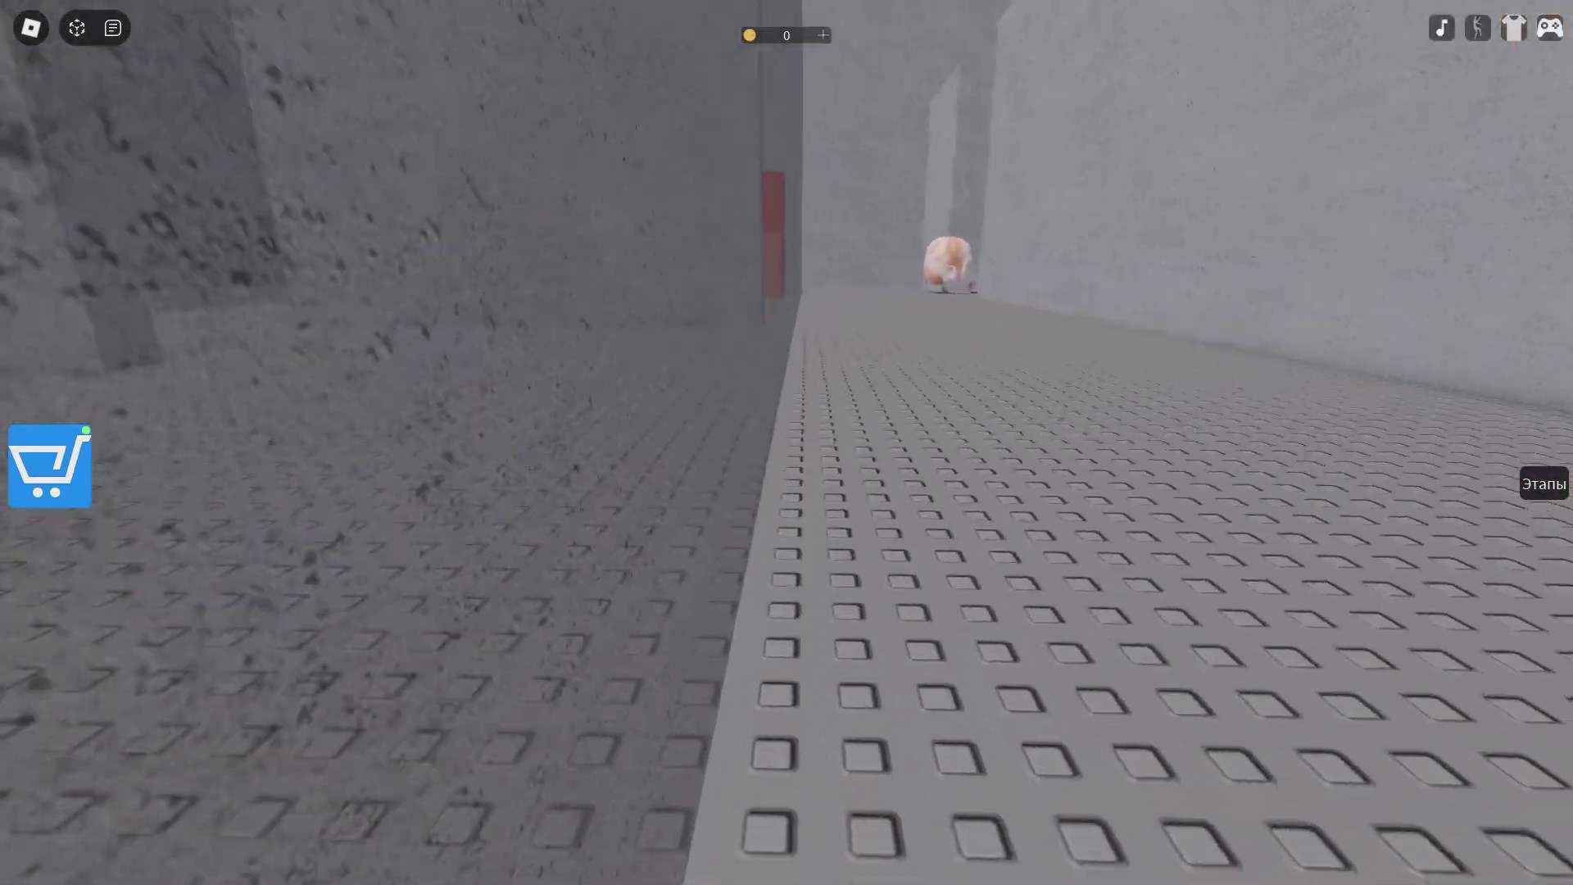
pyautogui.press('w')
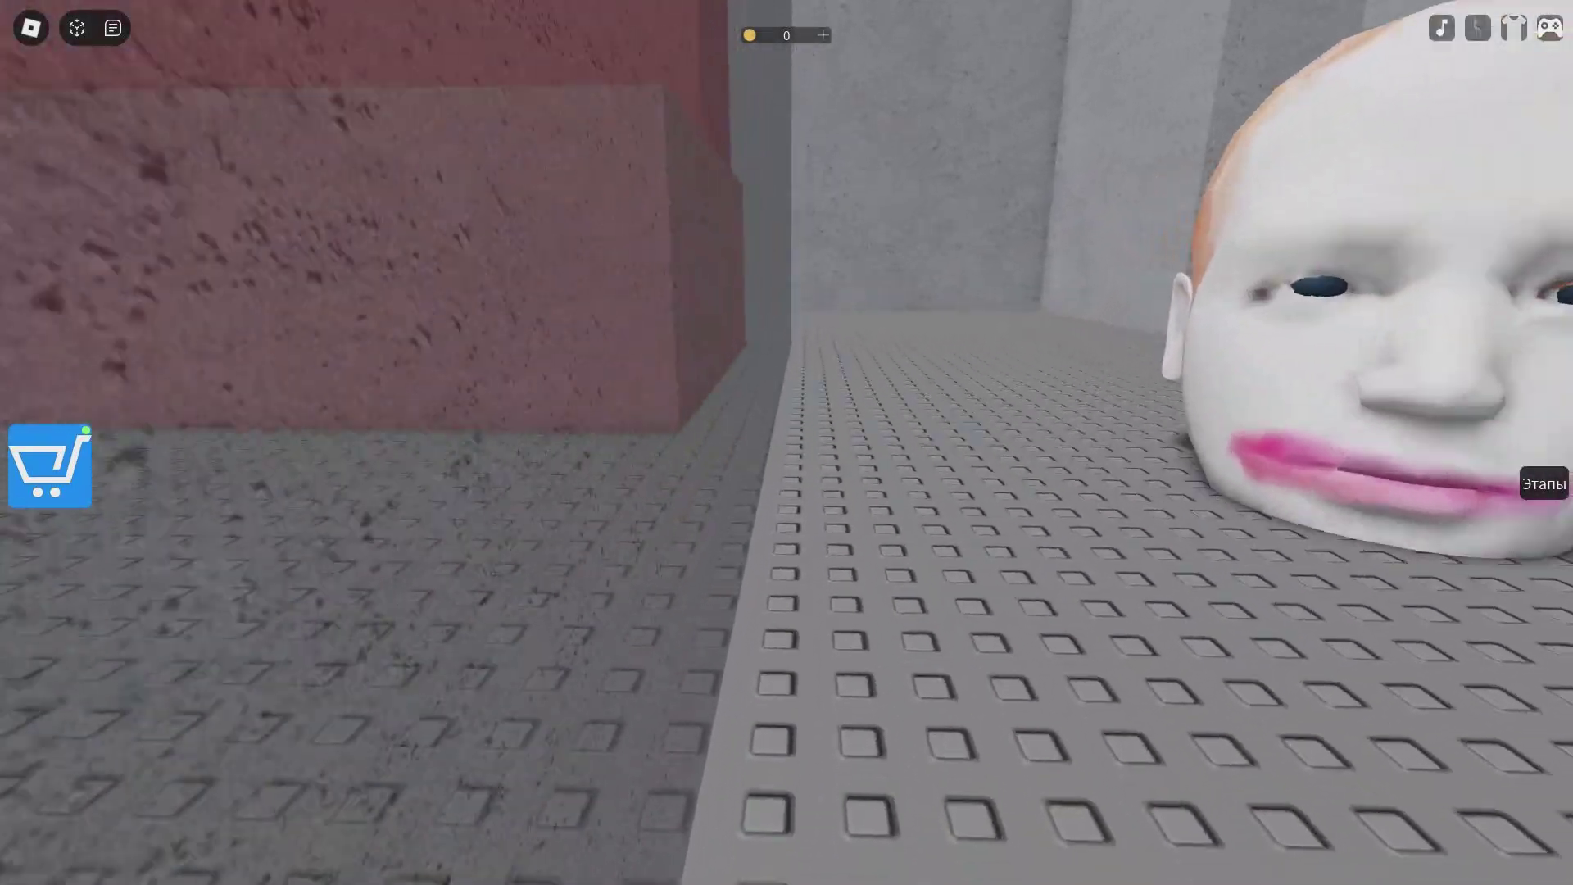
pyautogui.press('w')
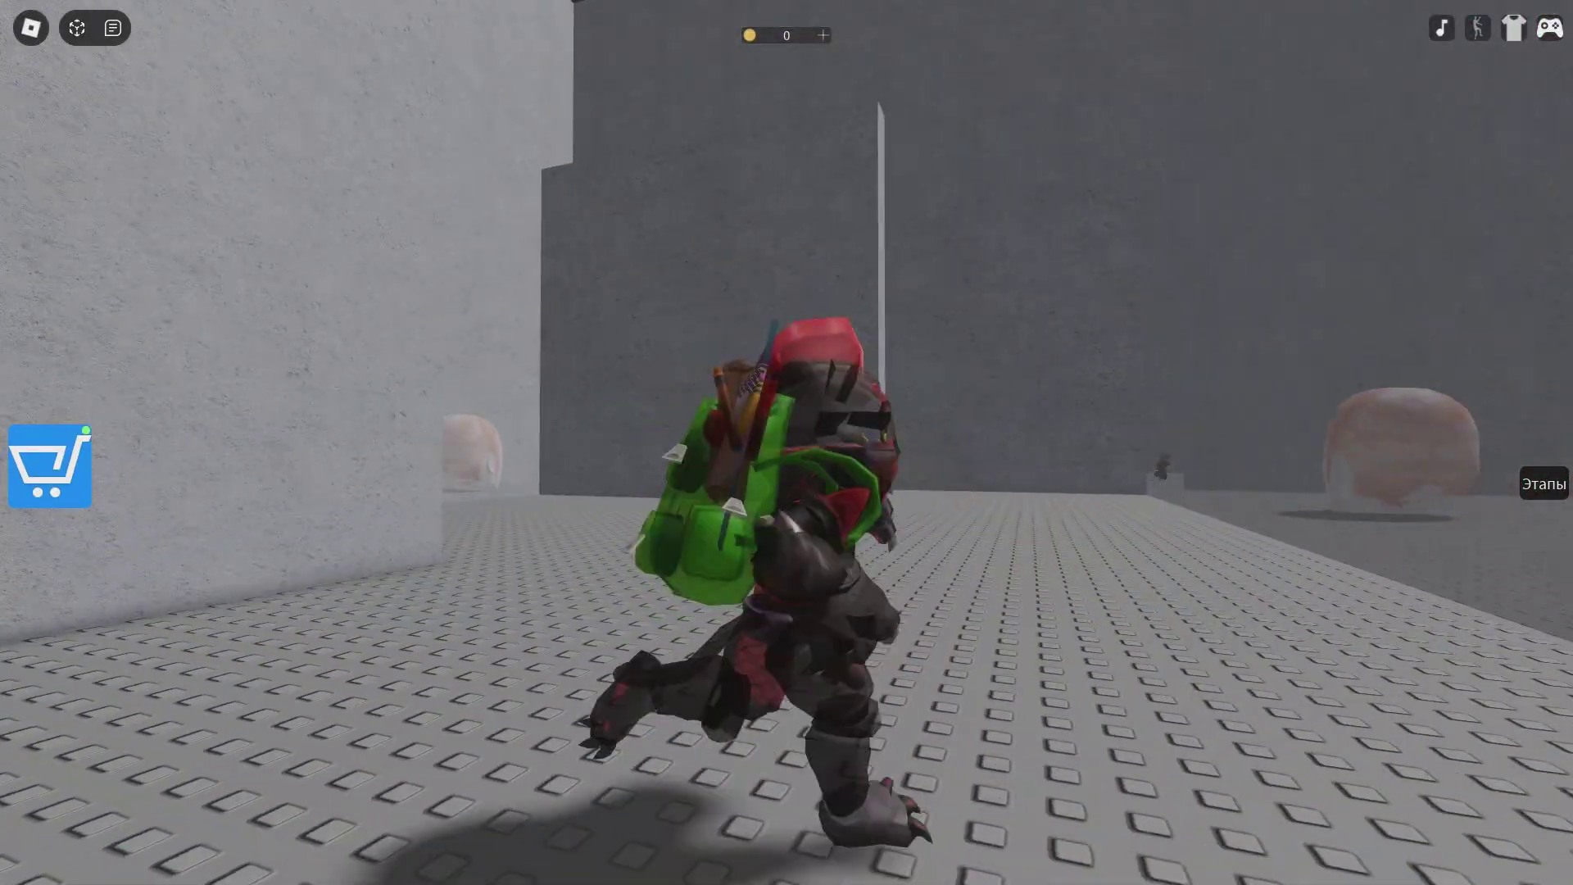
pyautogui.press('w')
pyautogui.press('w')
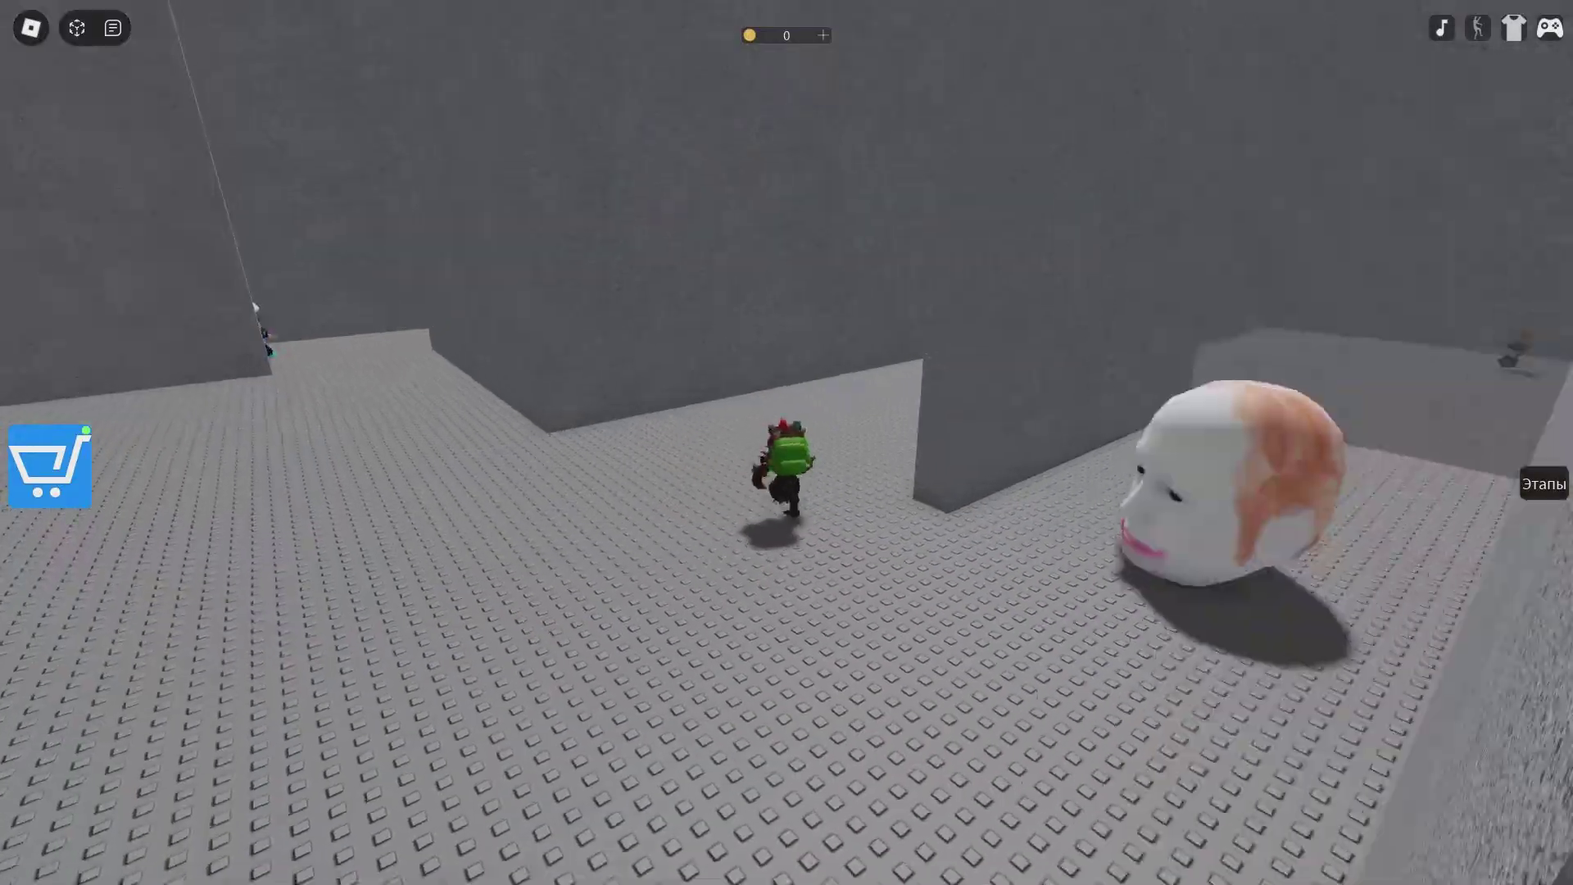
# Turn into the side corridor past the grey block and onto the red checkpoint pad.
pyautogui.press('w')
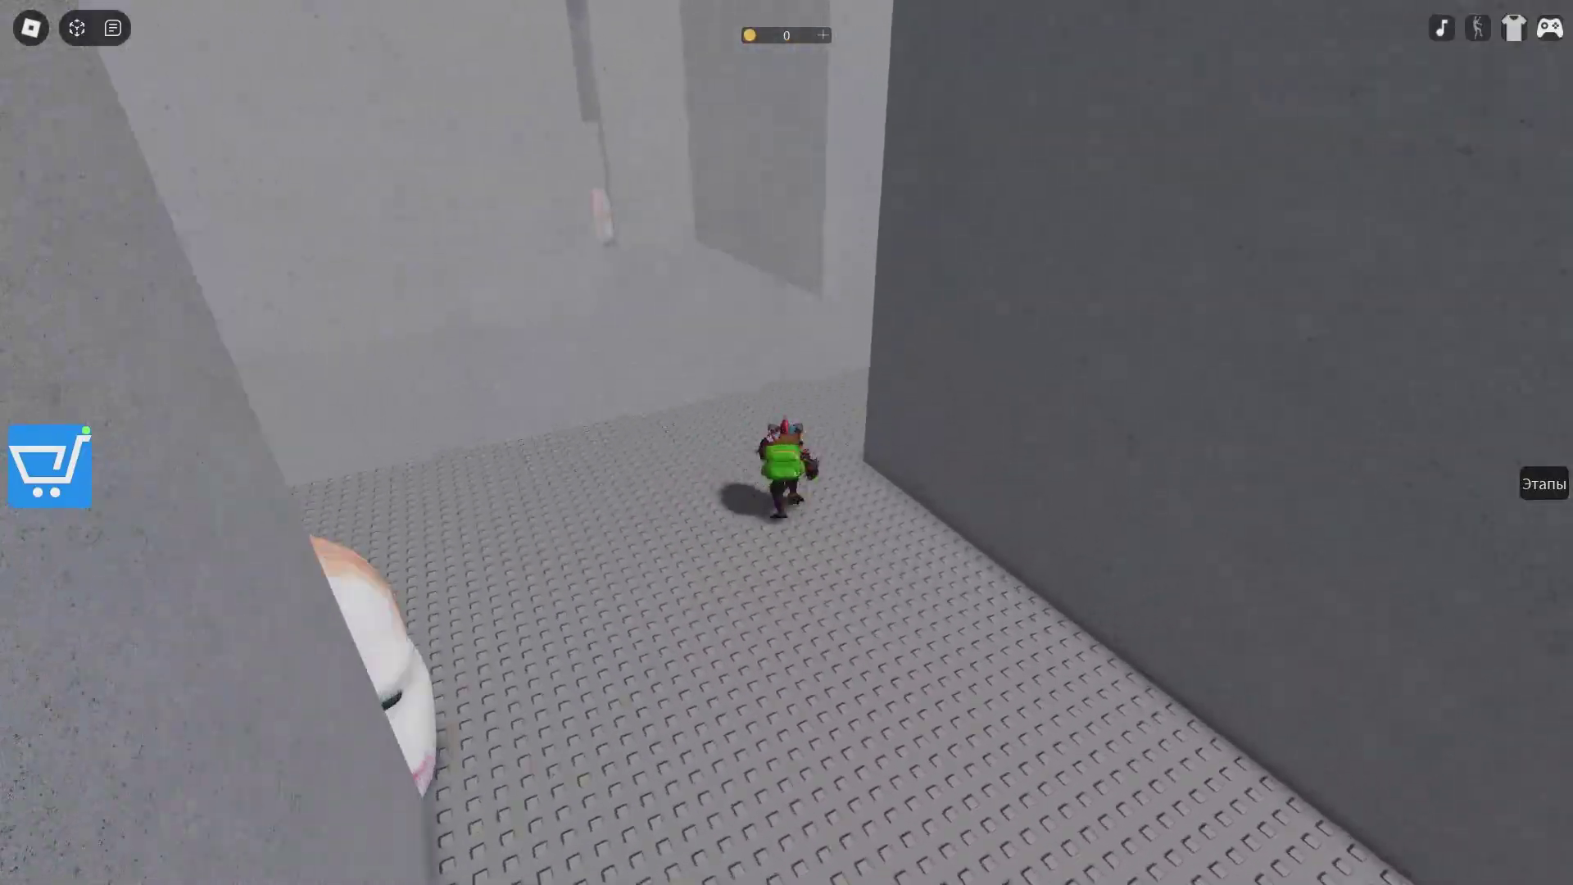
pyautogui.press('w')
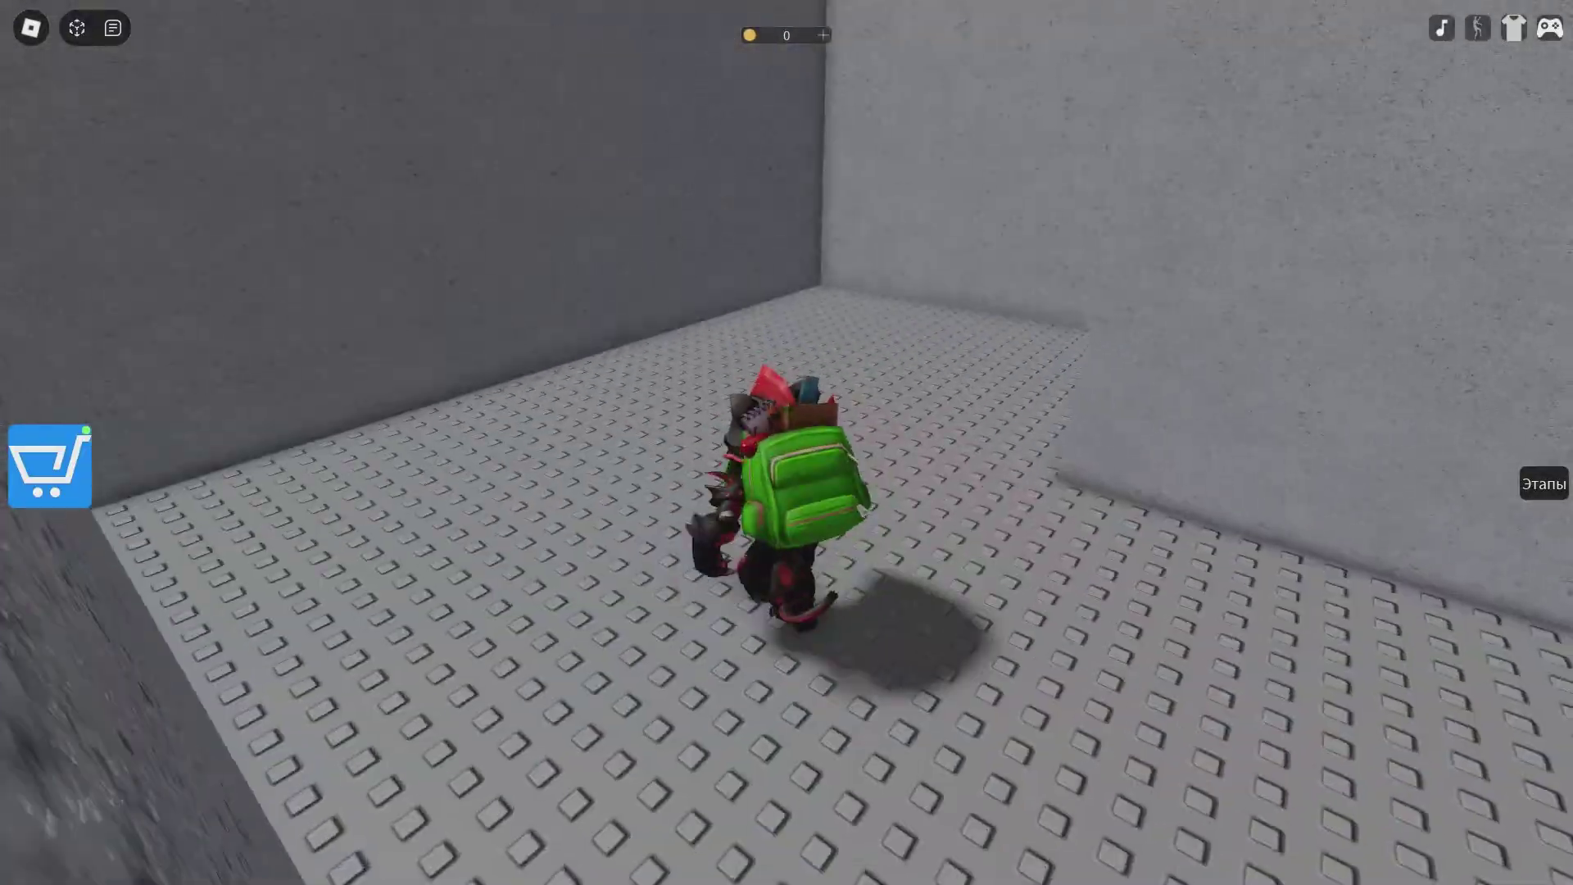
pyautogui.press('w')
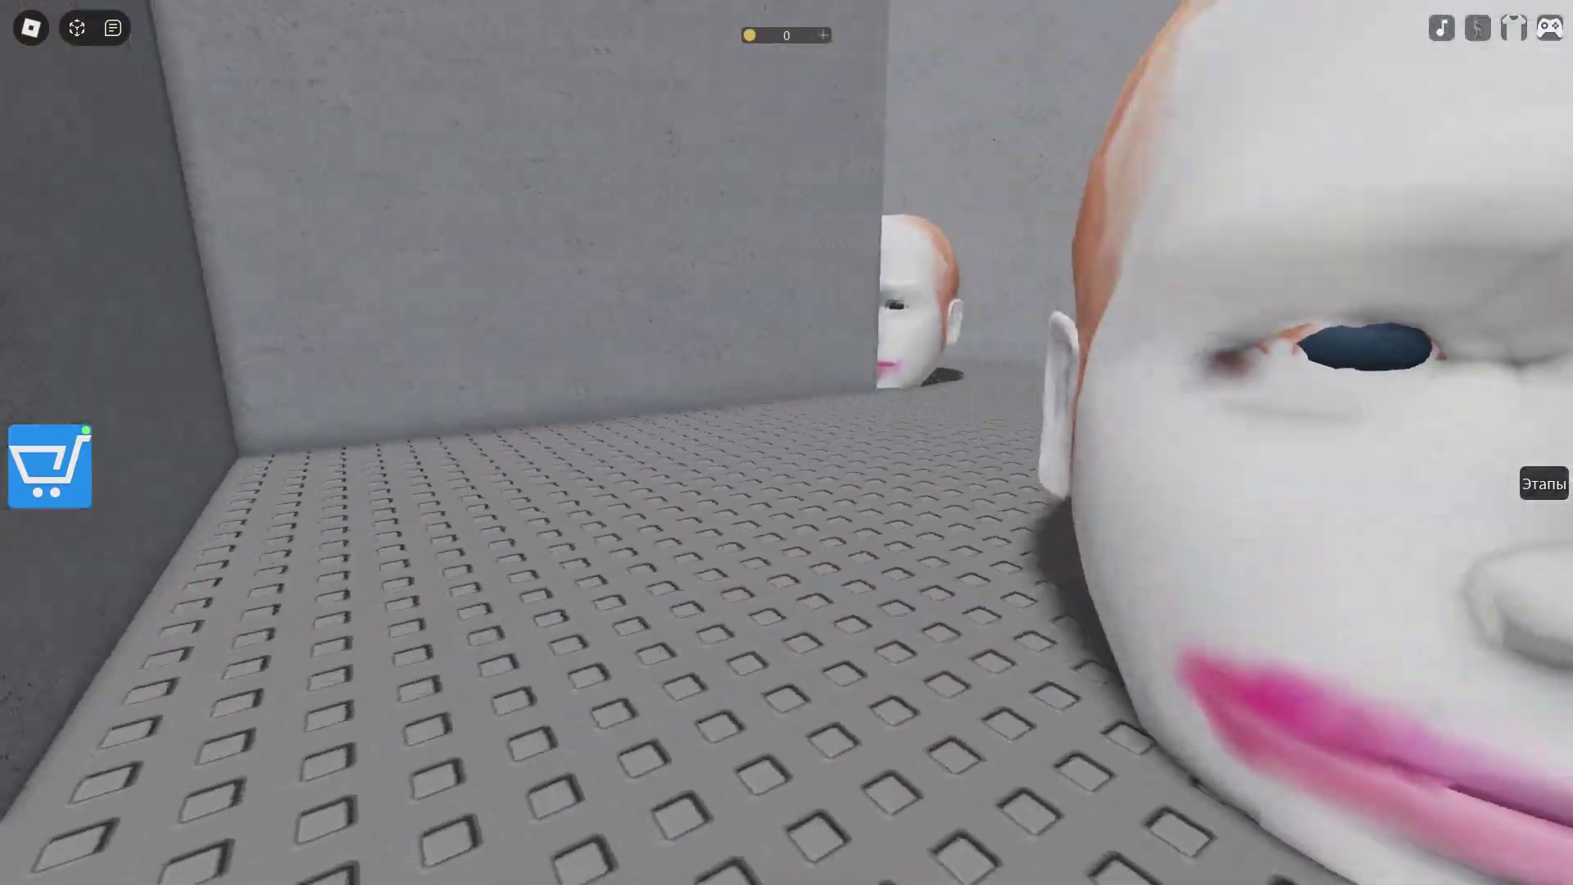
pyautogui.press('d')
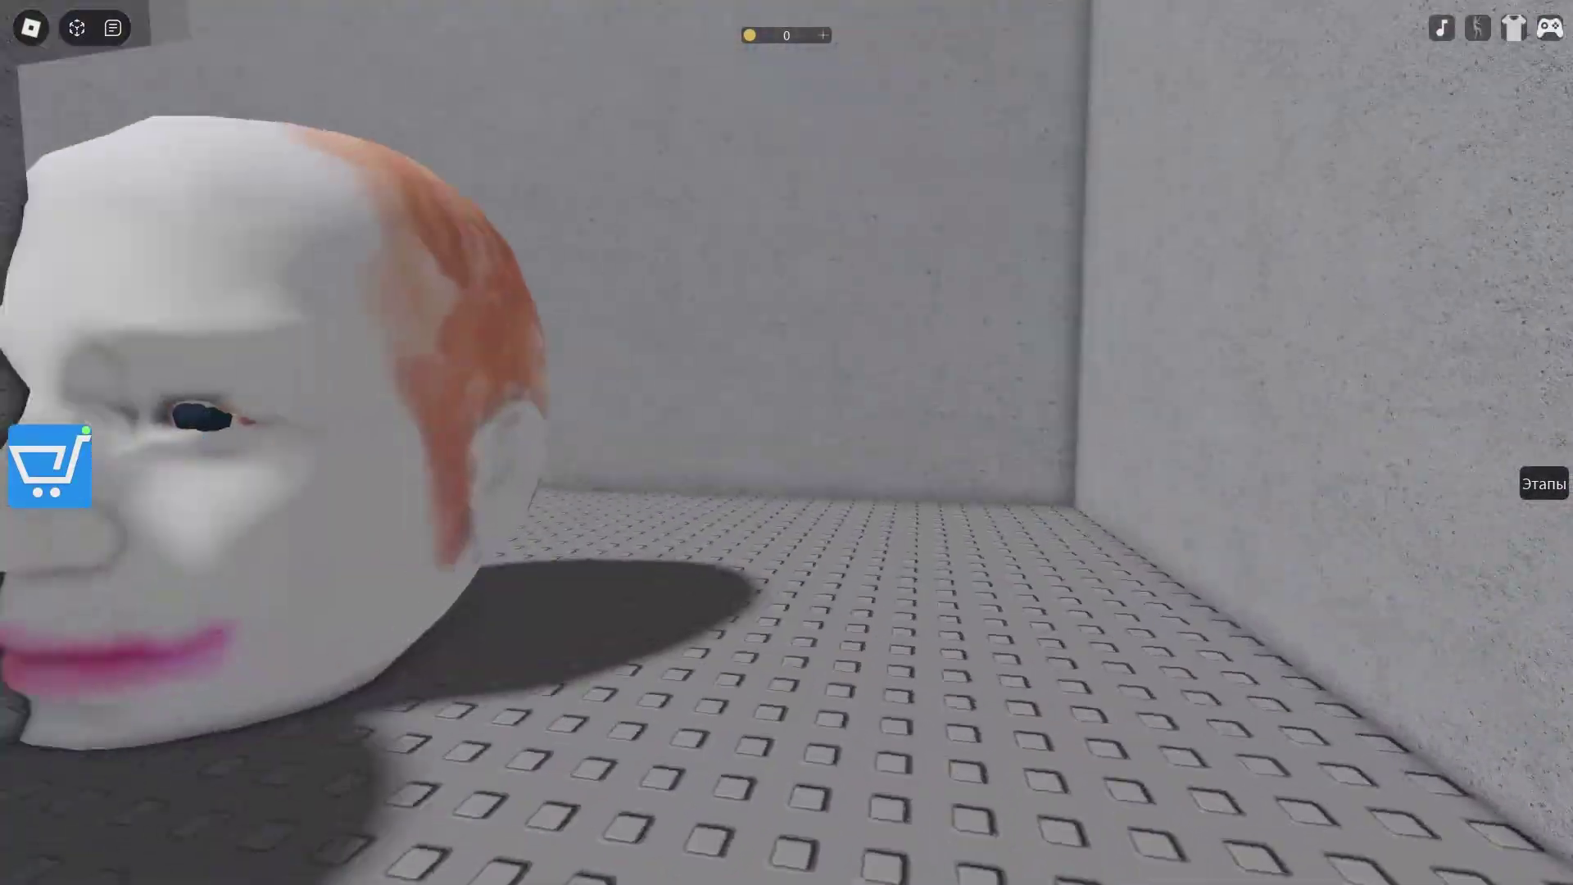
pyautogui.press('d')
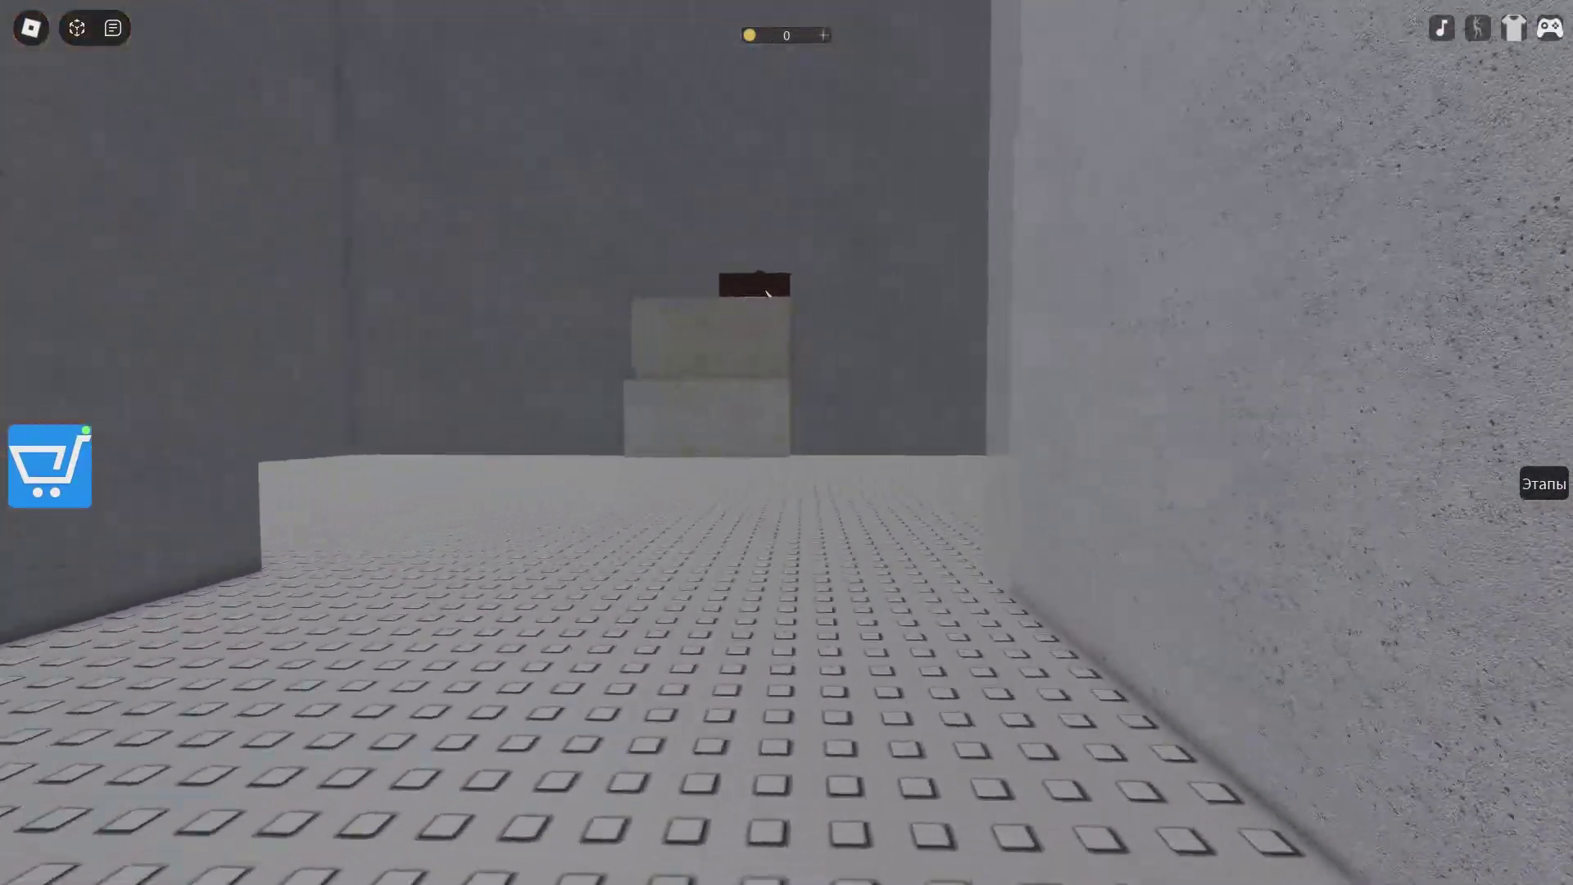
pyautogui.press('w')
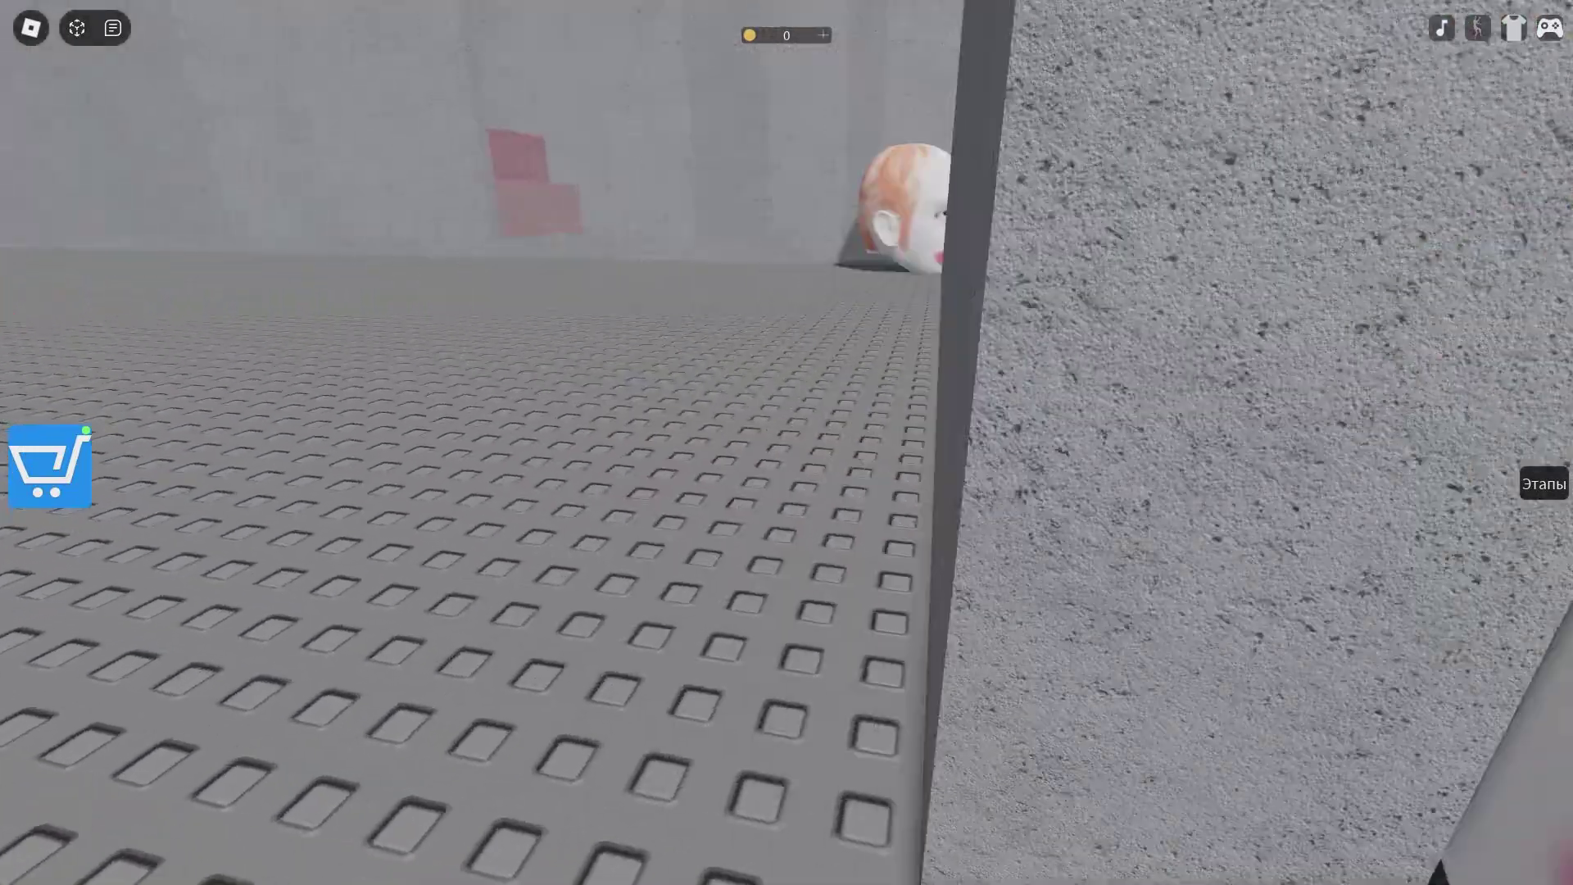
pyautogui.press('w')
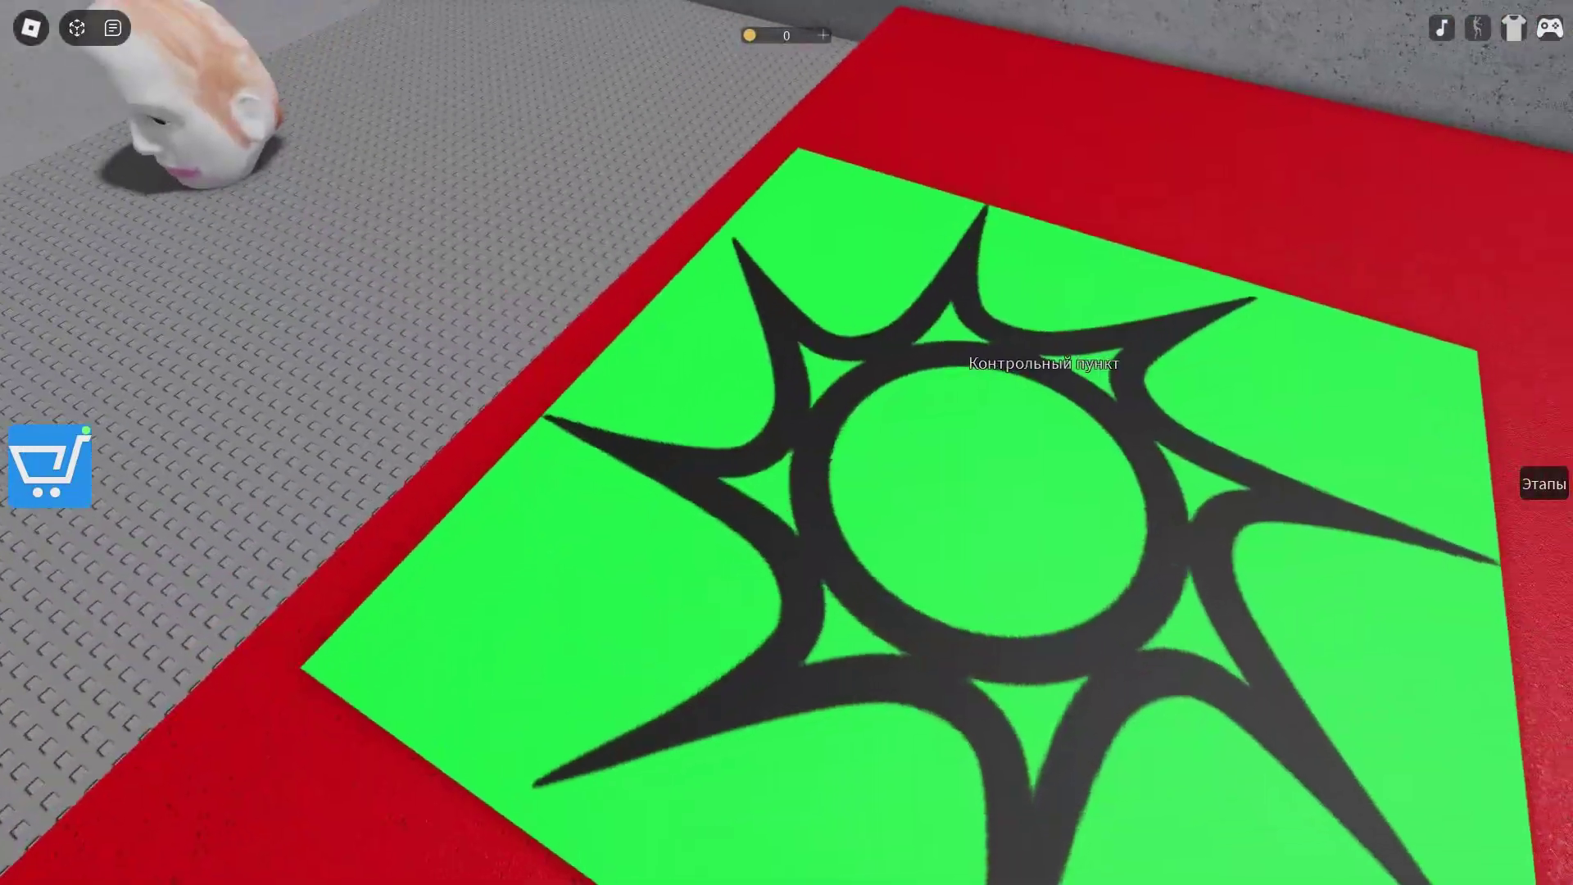
# Head down the next corridor past the bald head and red walls.
pyautogui.moveTo(787, 442); pyautogui.dragTo(1032, 442)
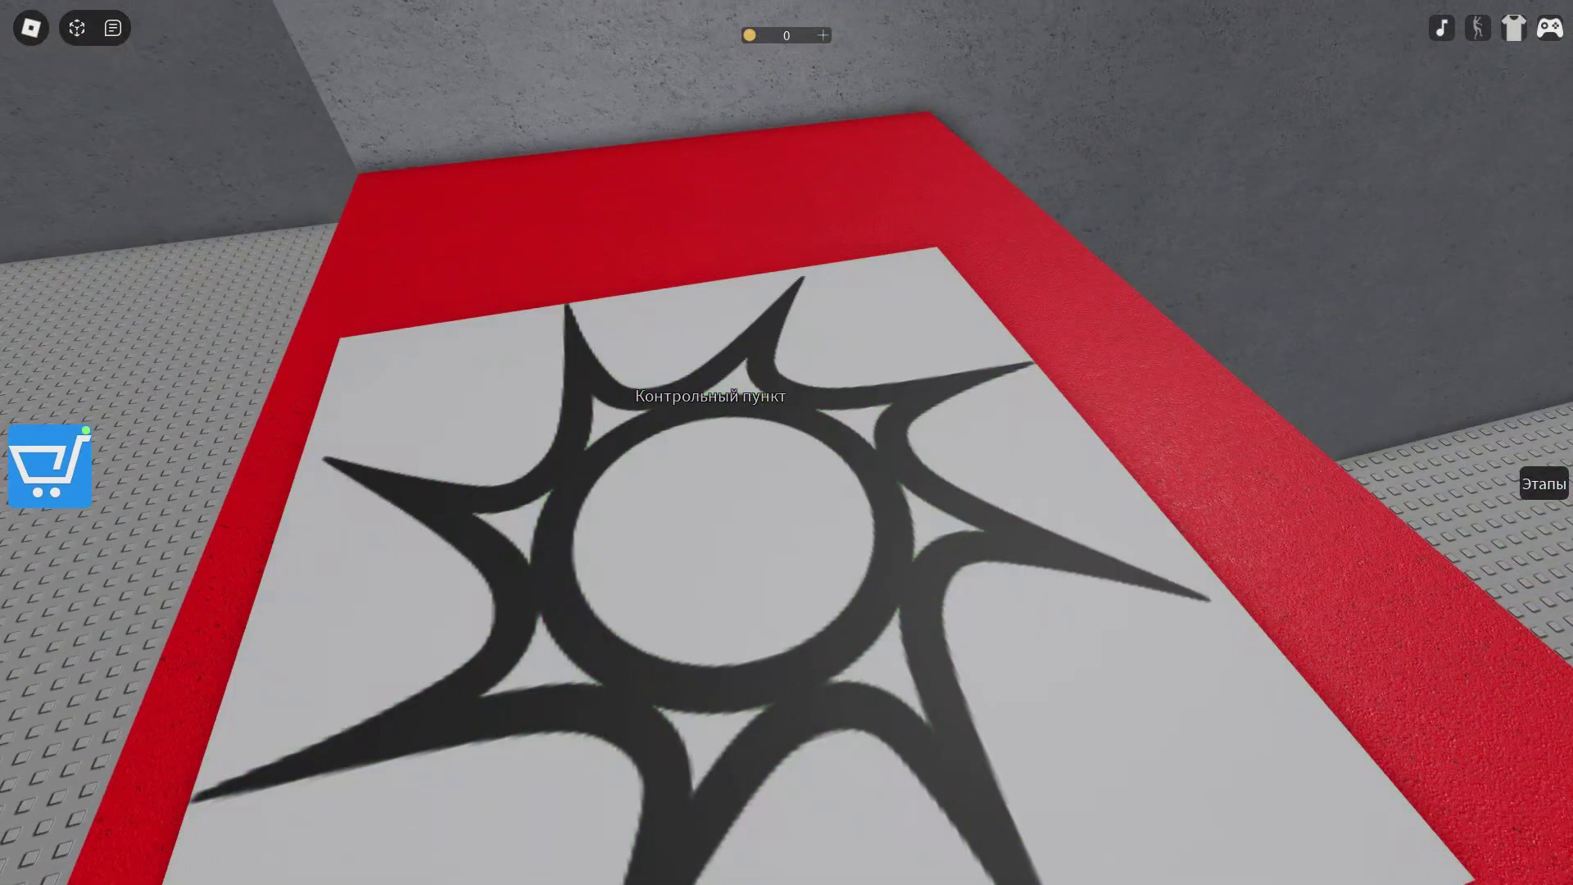
pyautogui.press('w')
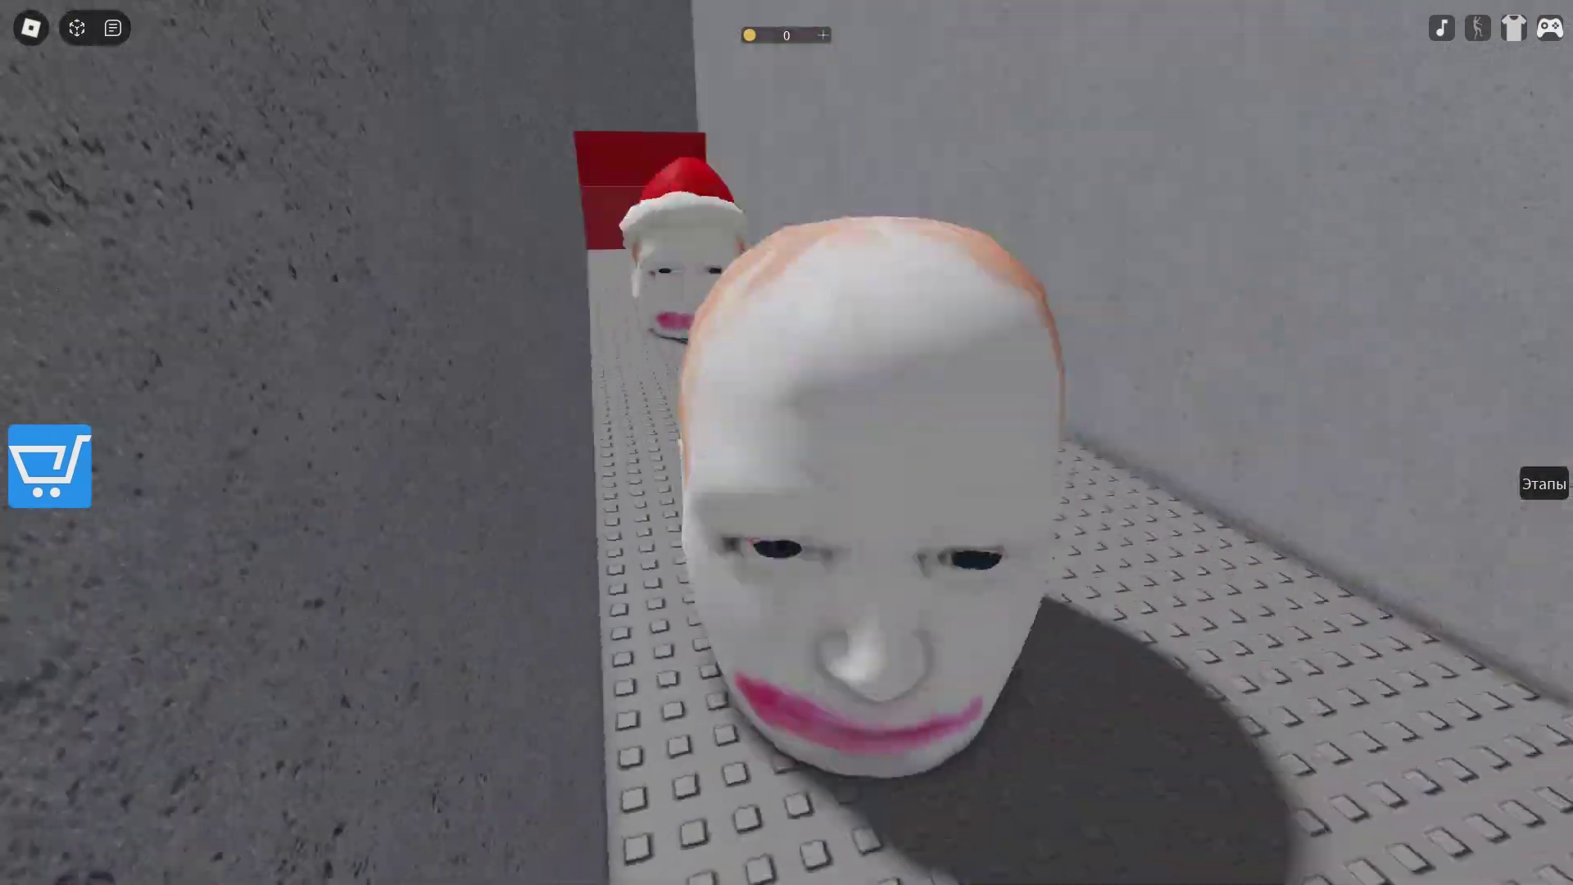
pyautogui.press('w')
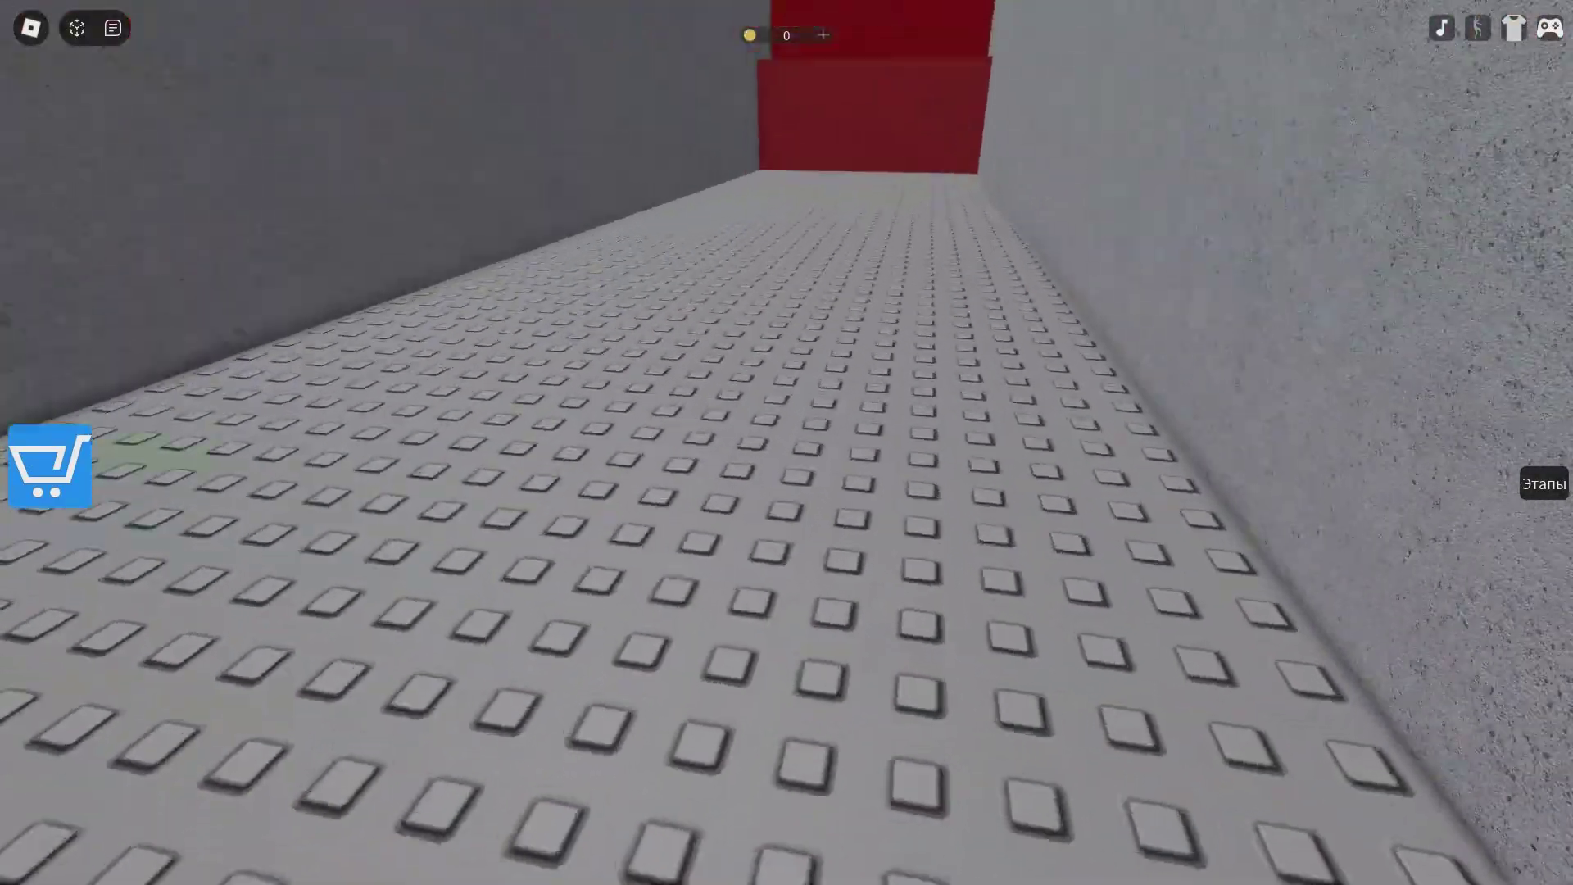
pyautogui.press('w')
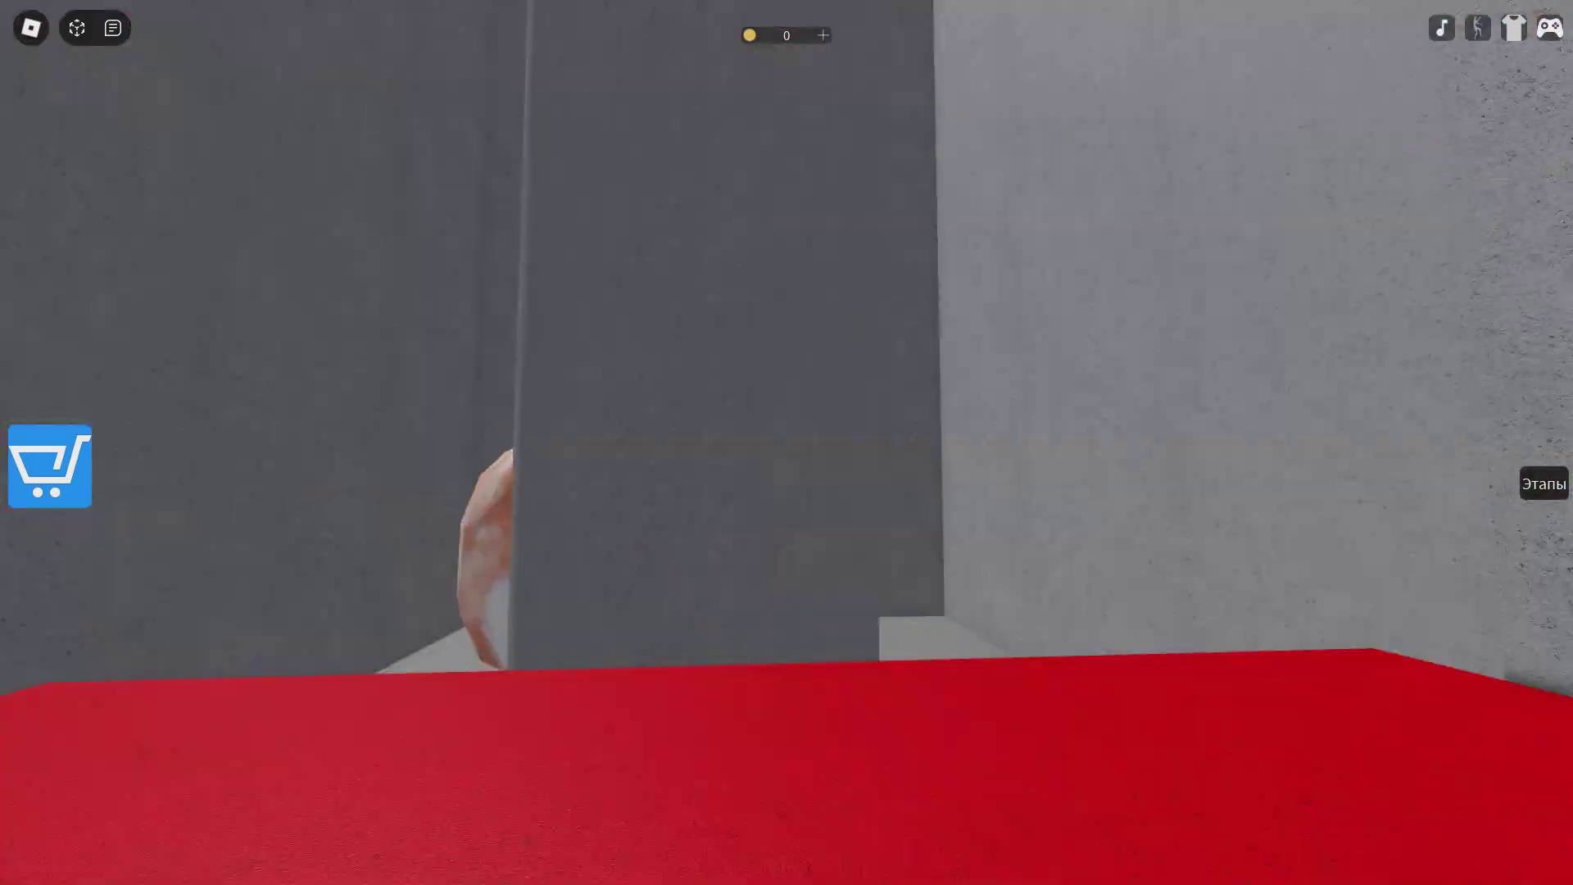
pyautogui.press('w')
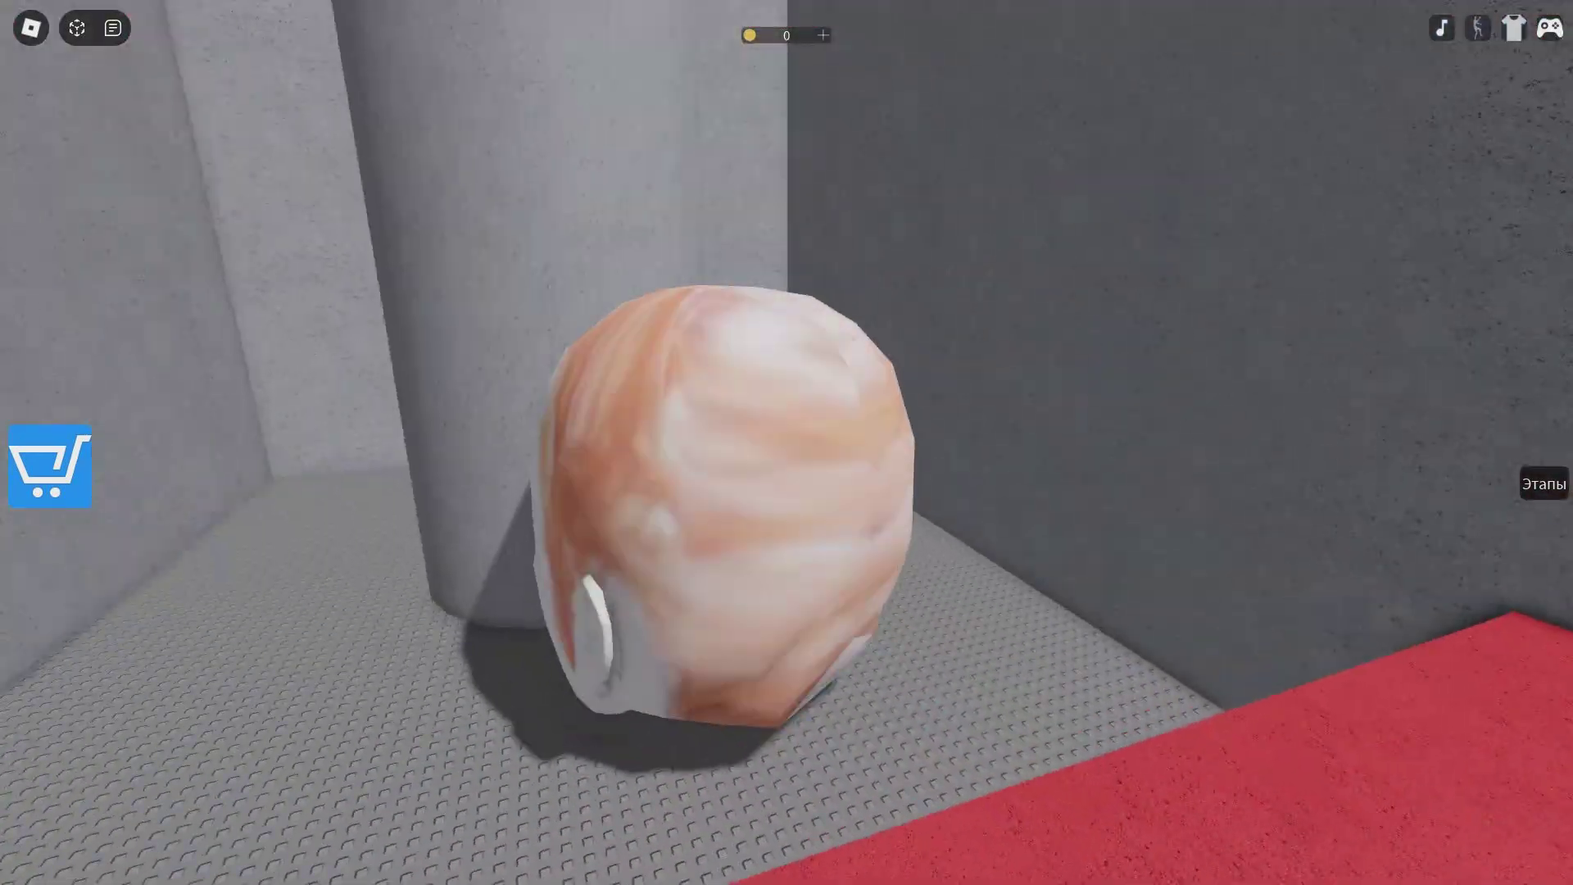
pyautogui.press('w')
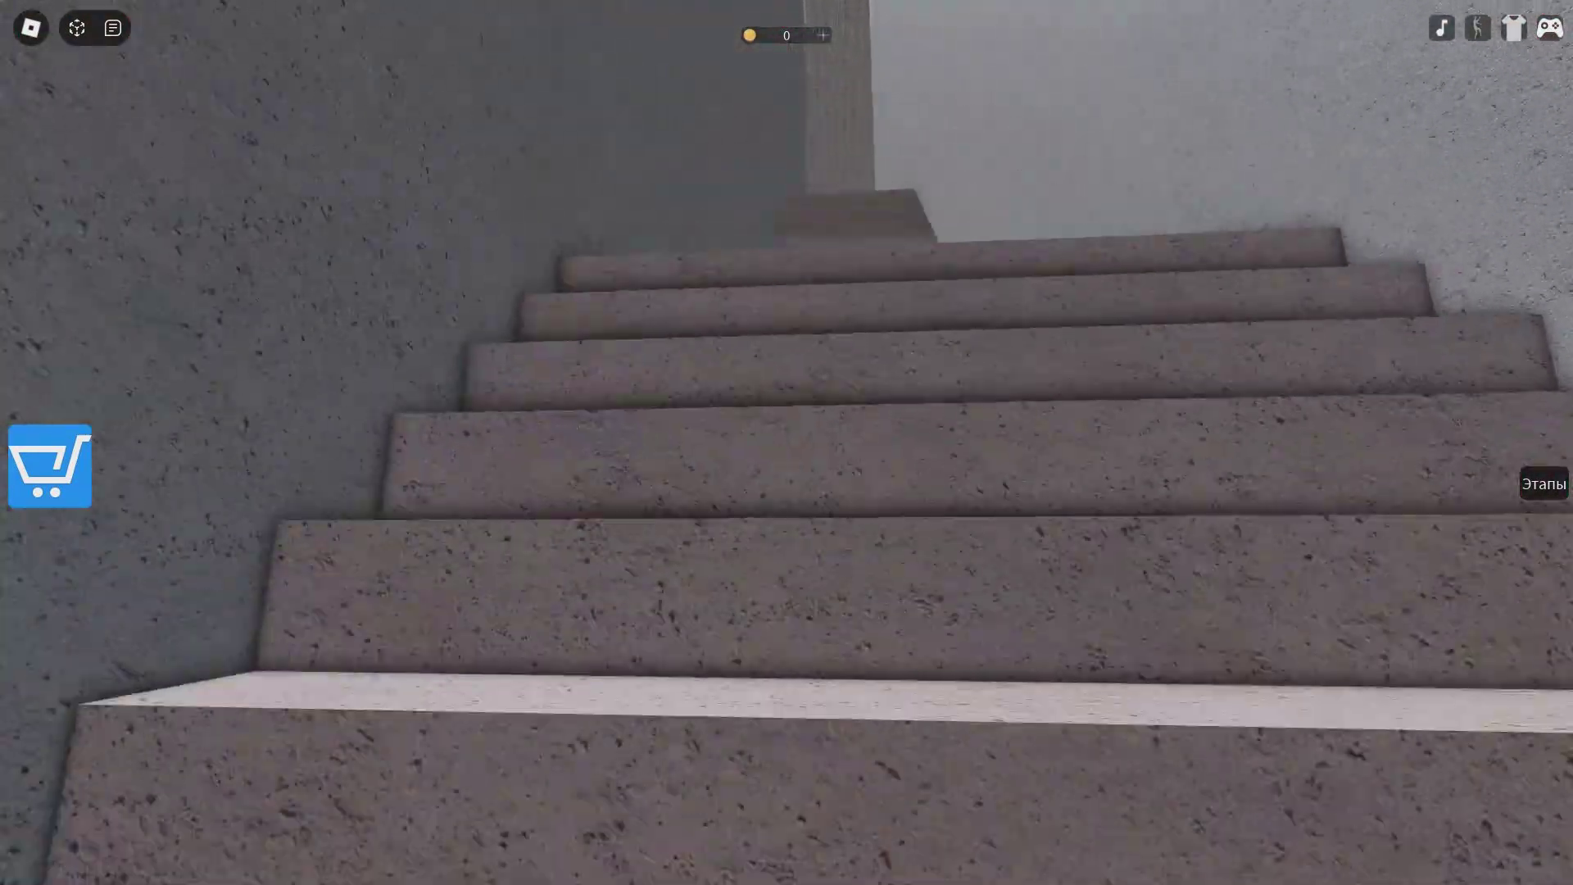
# Climb the long staircase and landing to the Стадия2 door, earning 10 coins.
pyautogui.press('w')
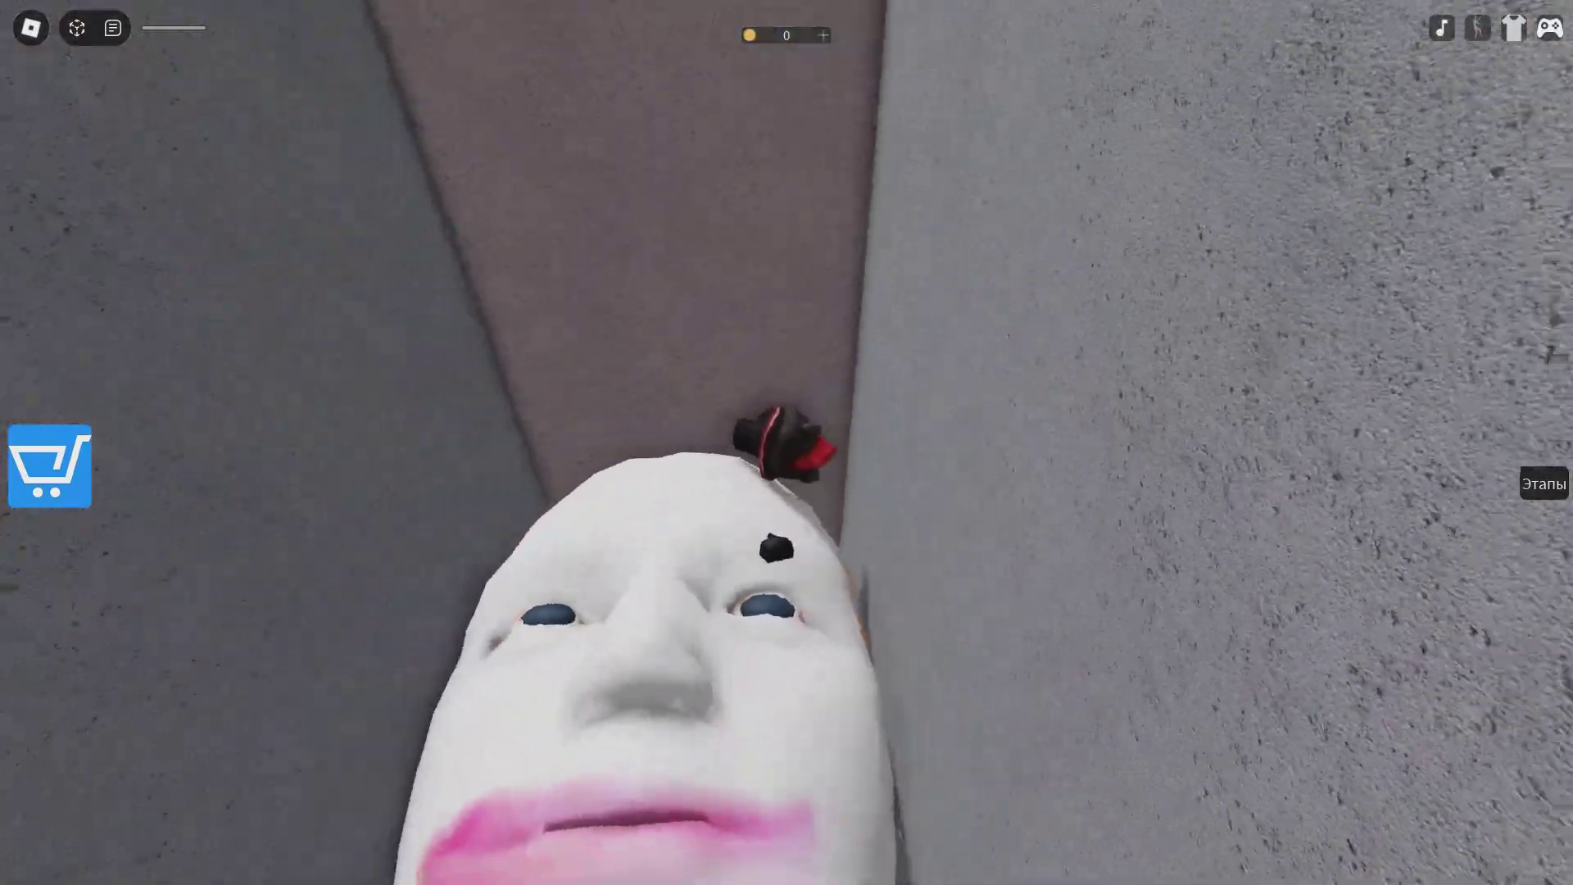
pyautogui.press('w')
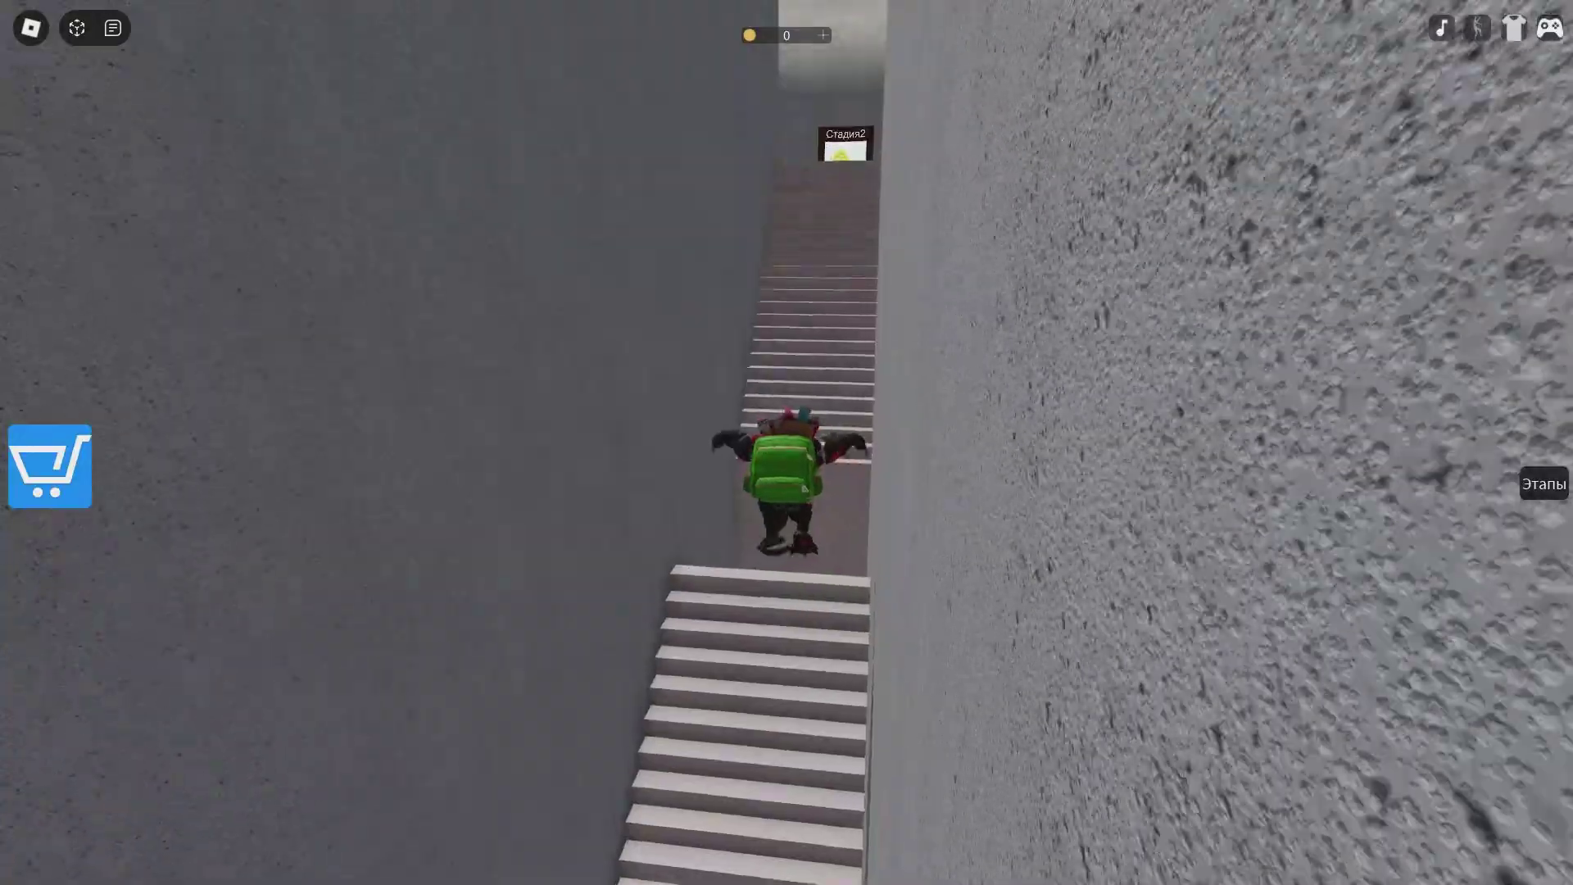
pyautogui.scroll(5, 786, 443)
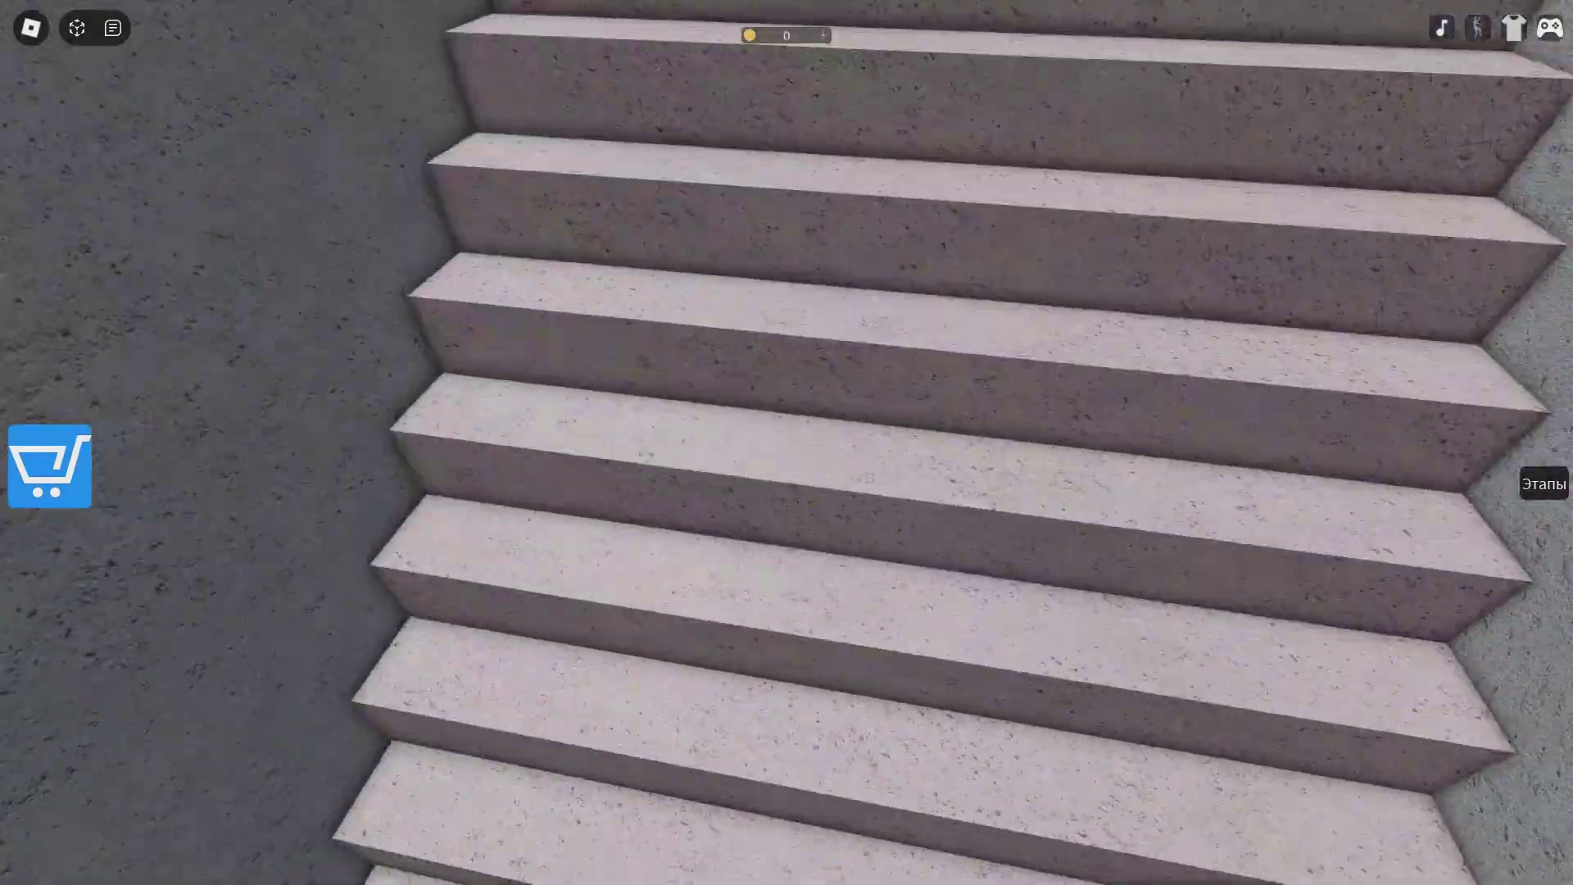
pyautogui.press('w')
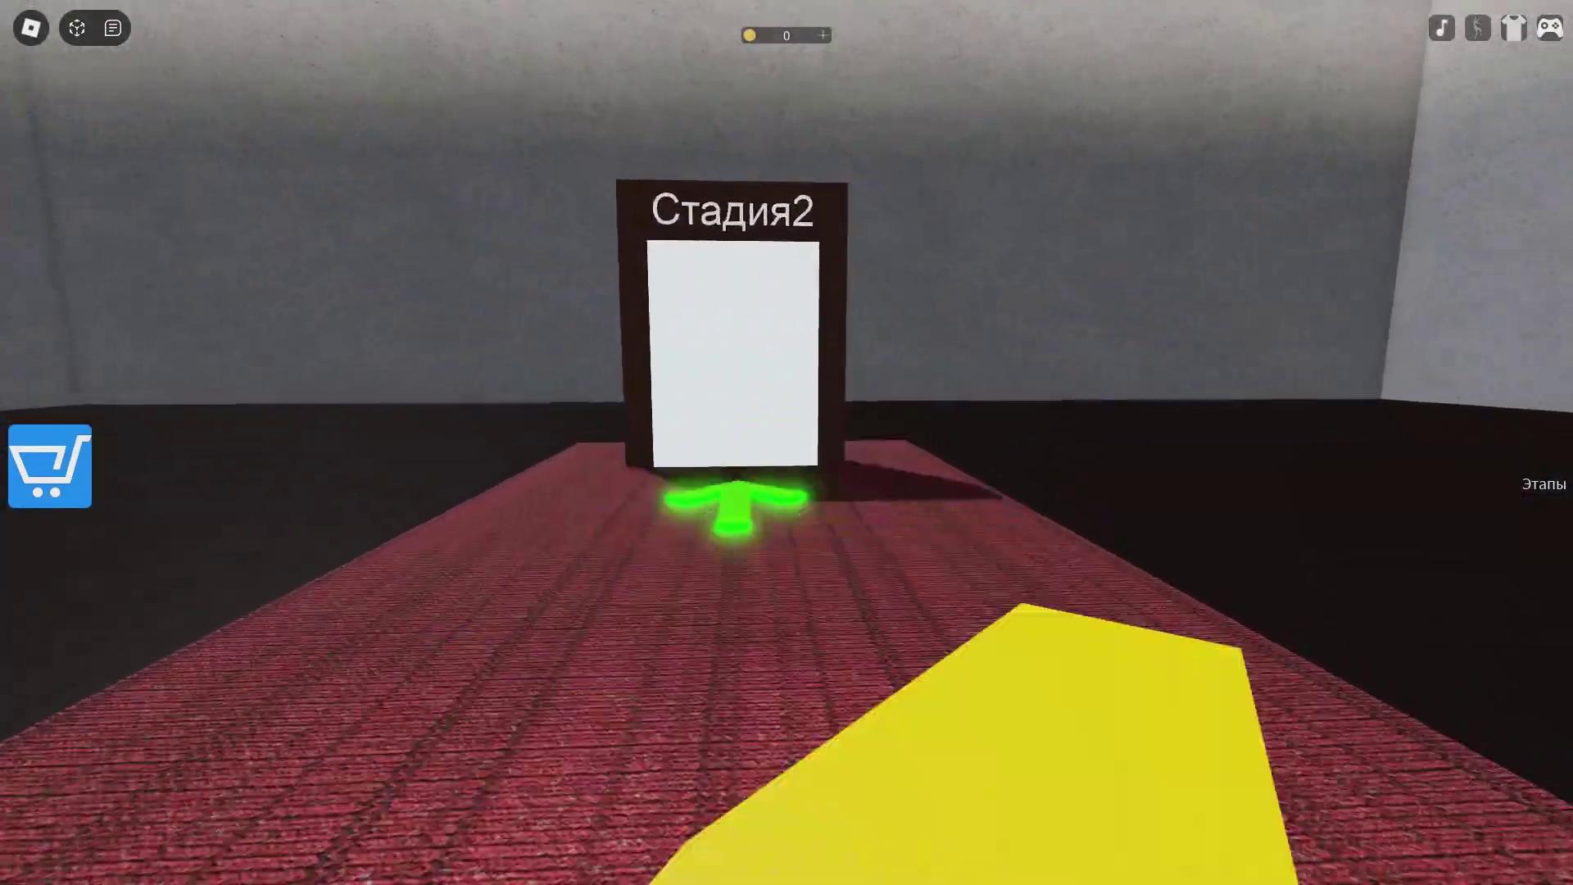
# Finish Stage 2 at its door and buy the wings at the item pedestals.
pyautogui.press('w')
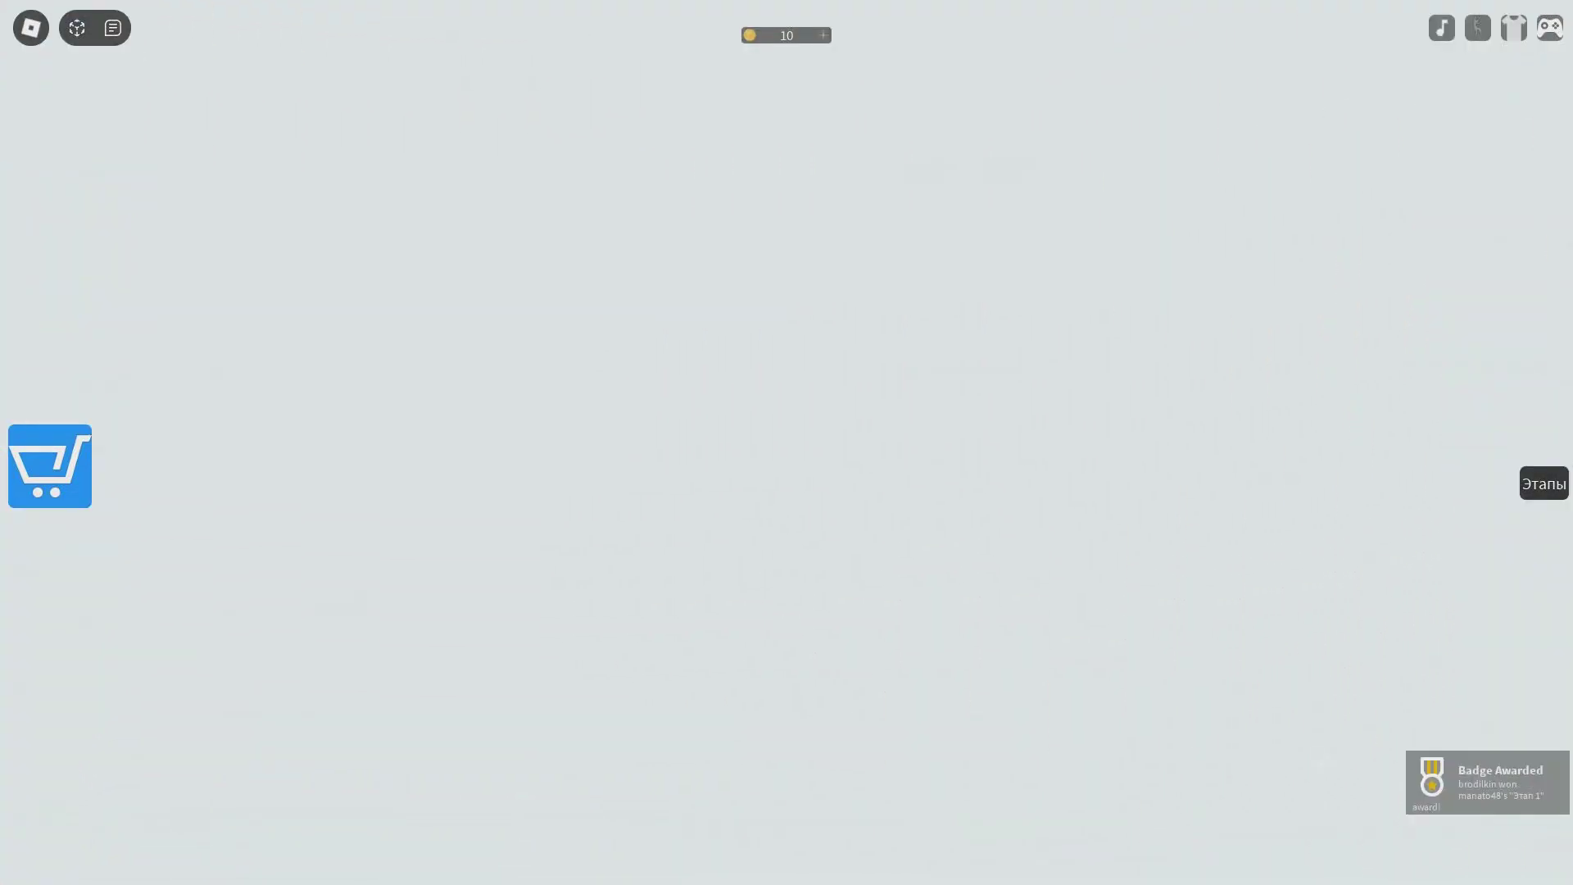
pyautogui.press('w')
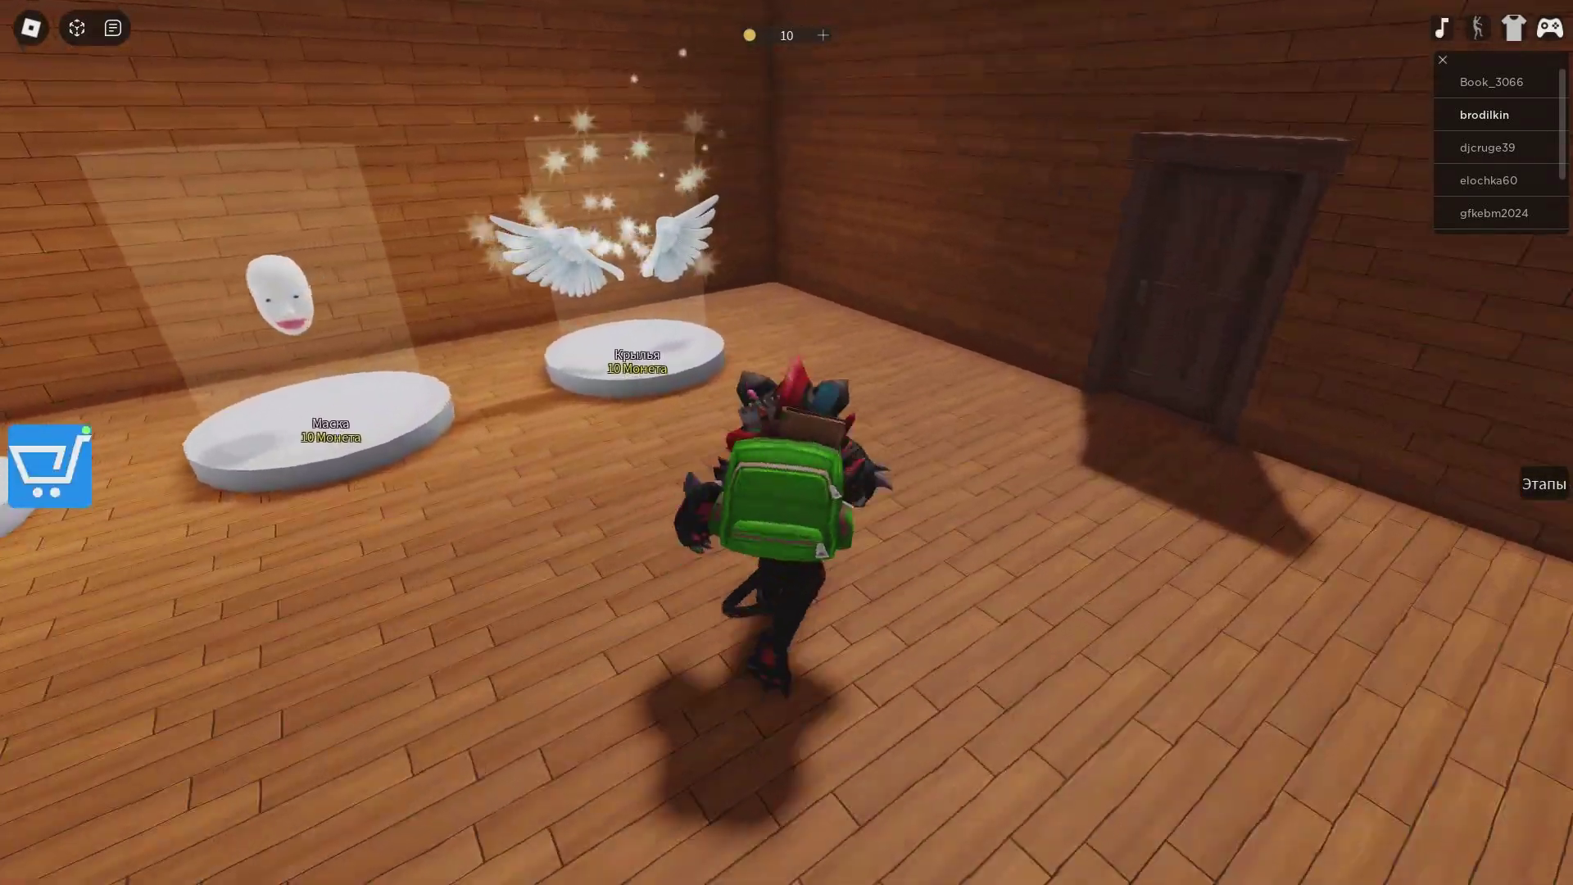
pyautogui.press('w')
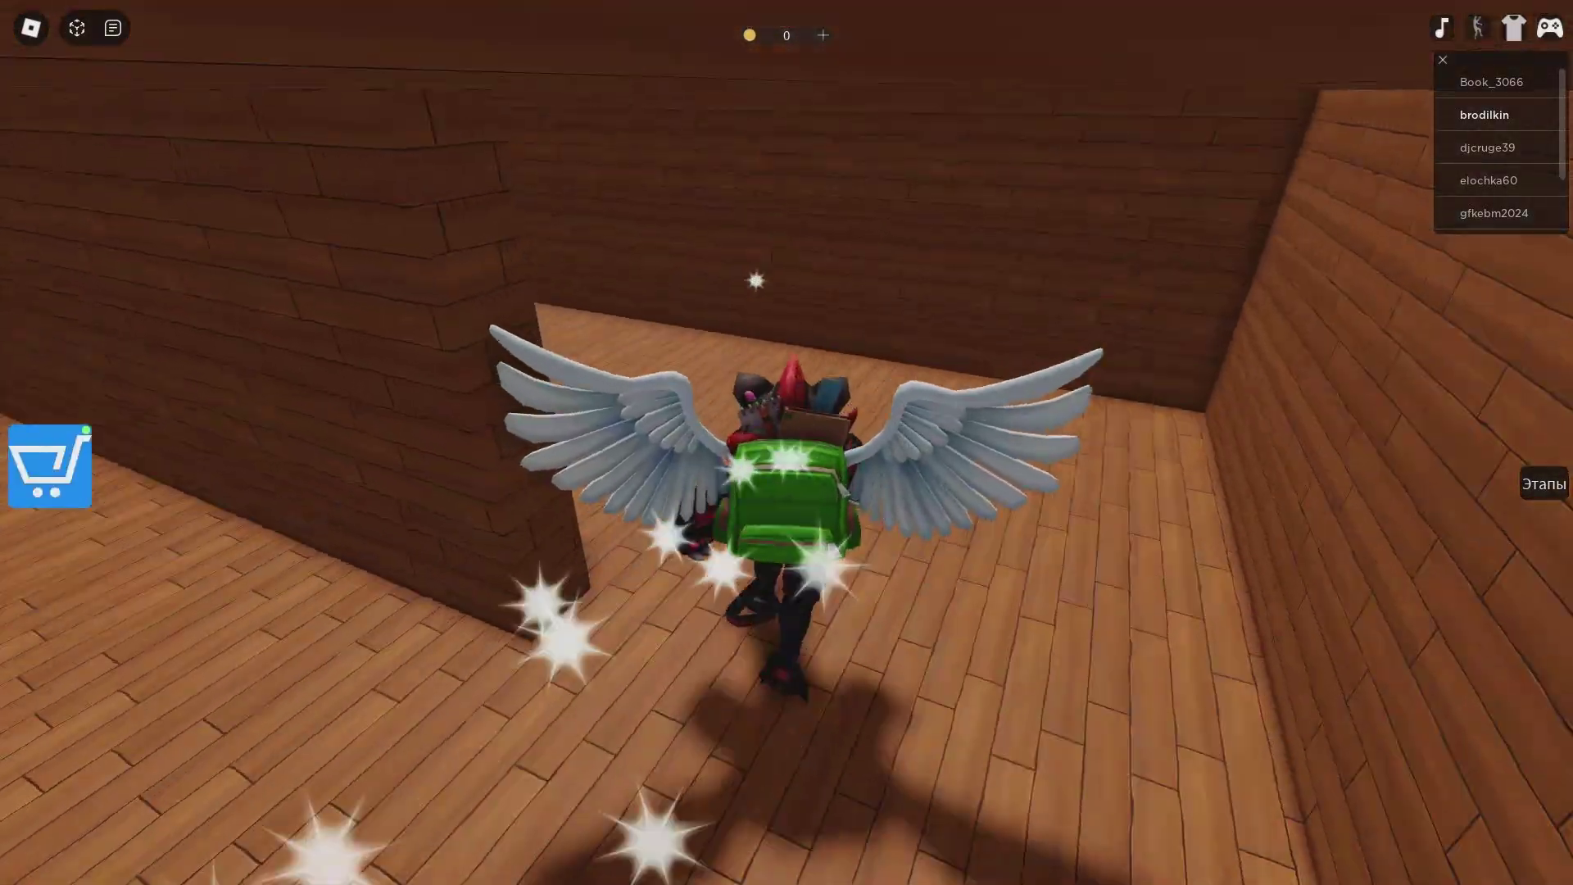
pyautogui.scroll(5, 786, 443)
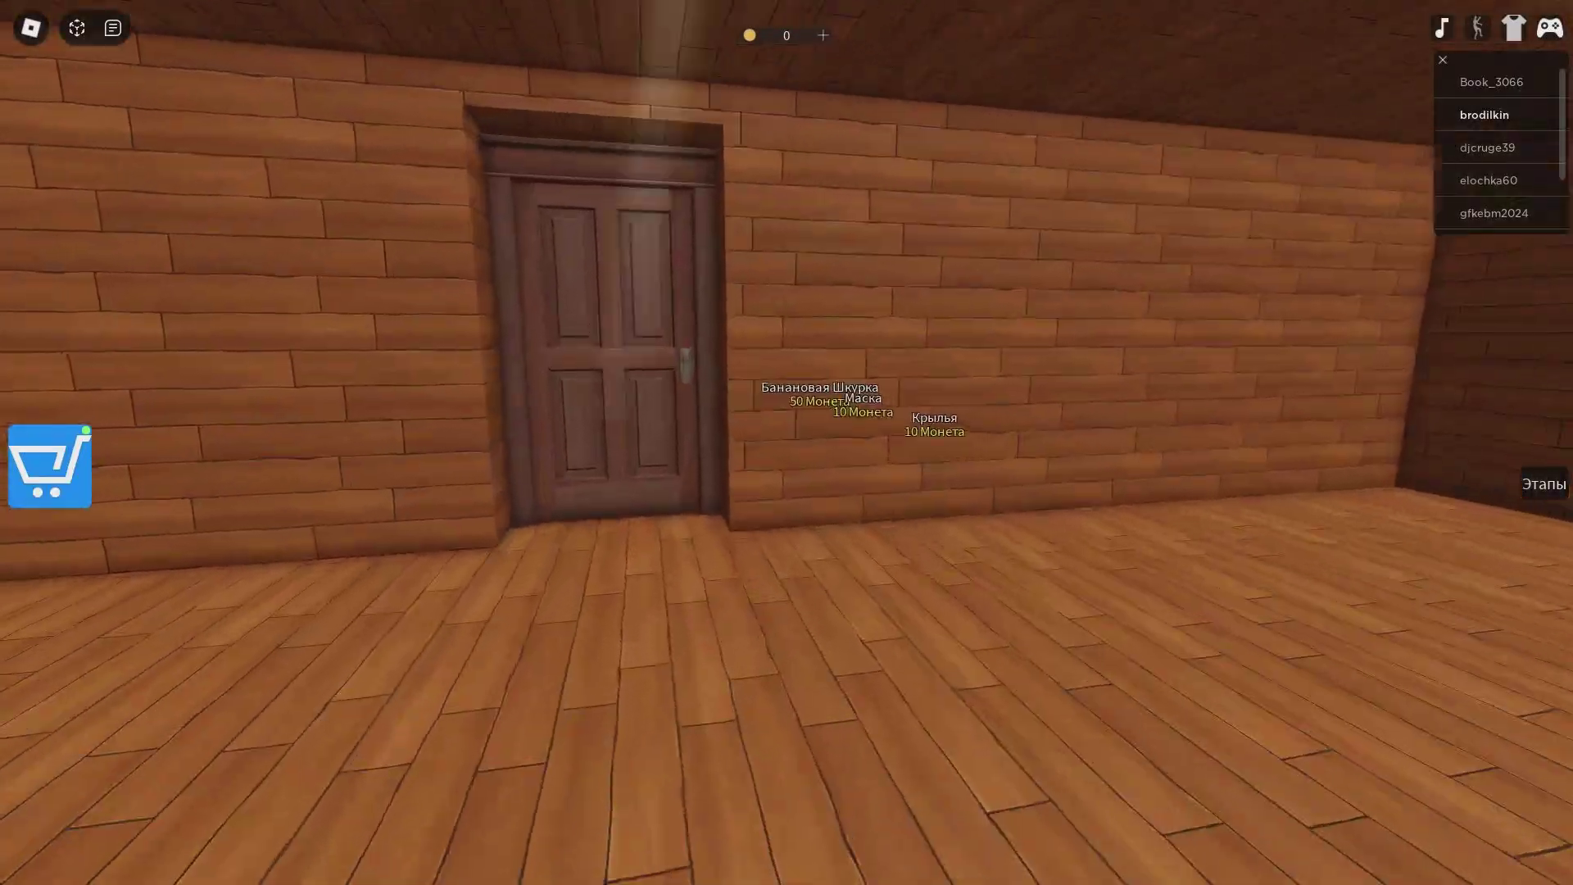
# Walk the wooden corridors past a head and across the cracked tile with the green marker.
pyautogui.press('w')
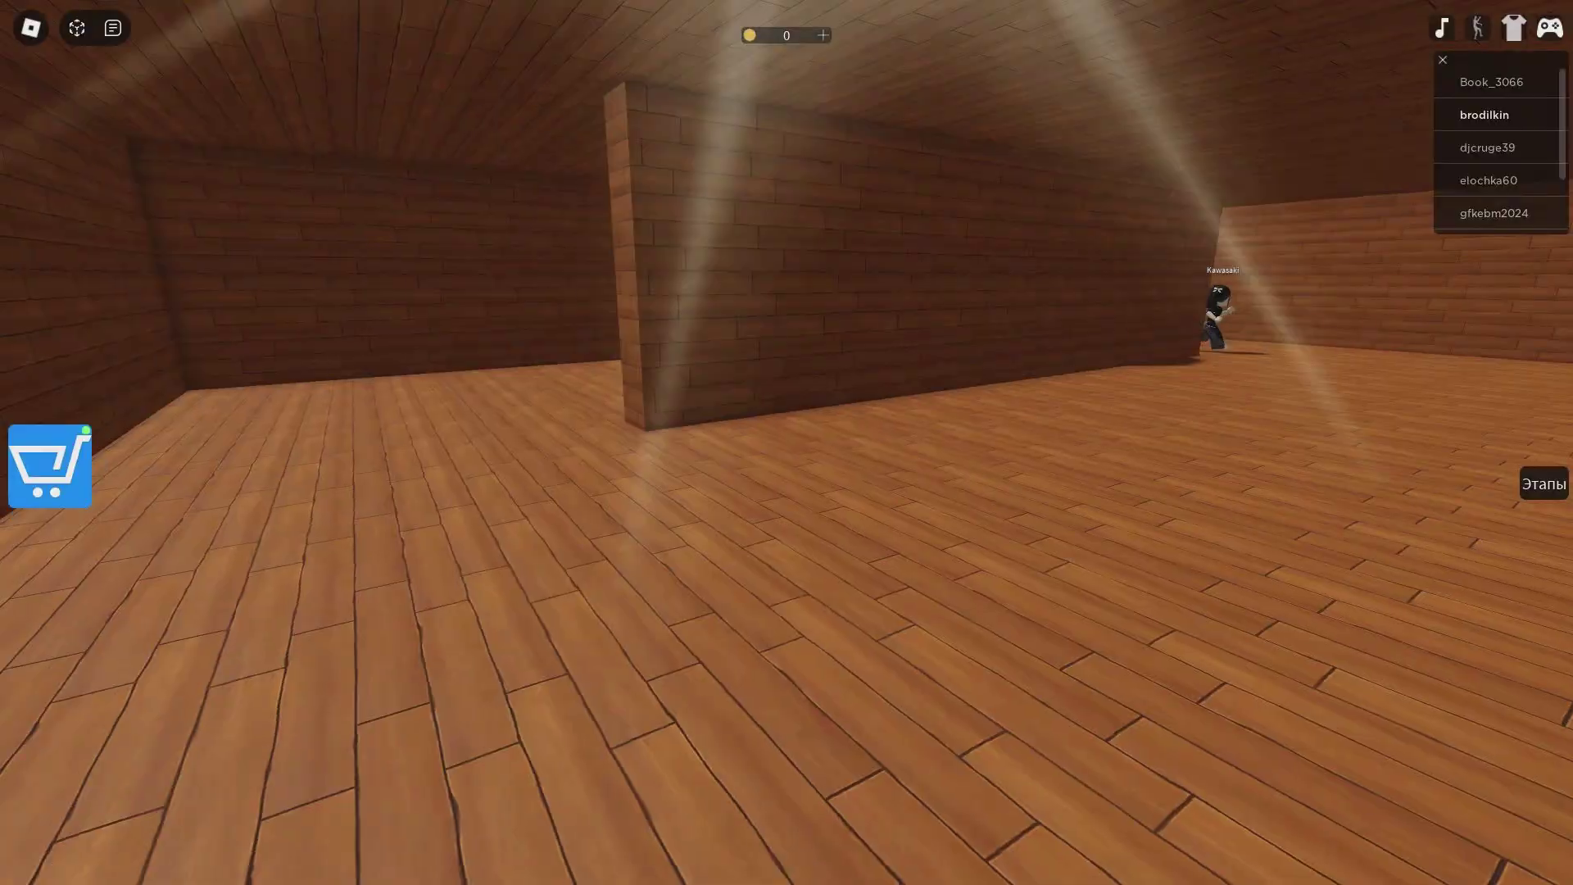
pyautogui.press('w')
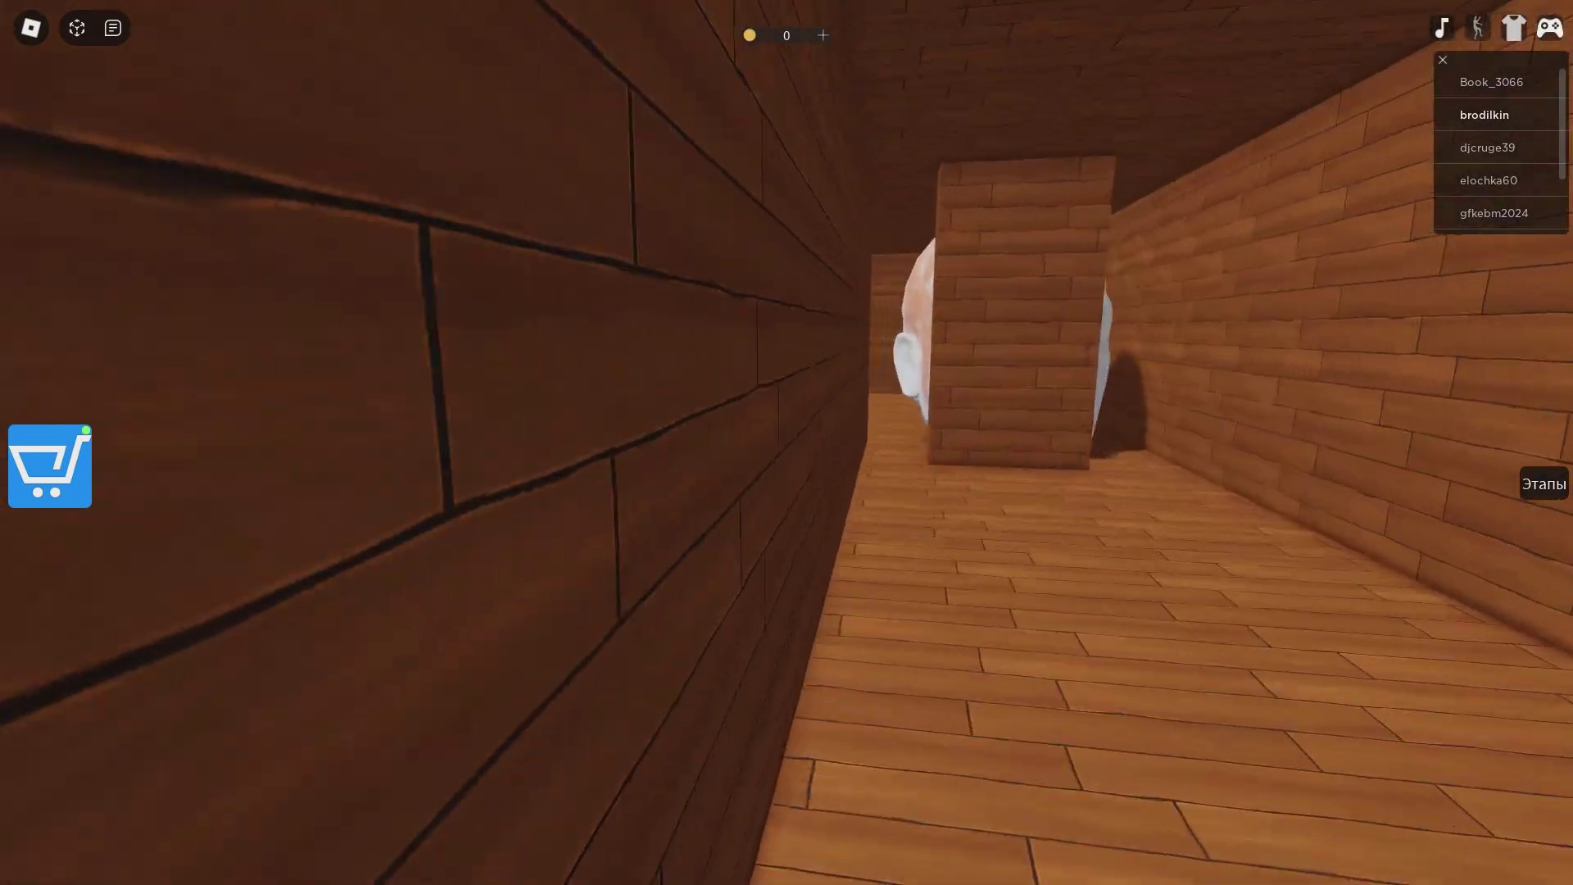
pyautogui.press('w')
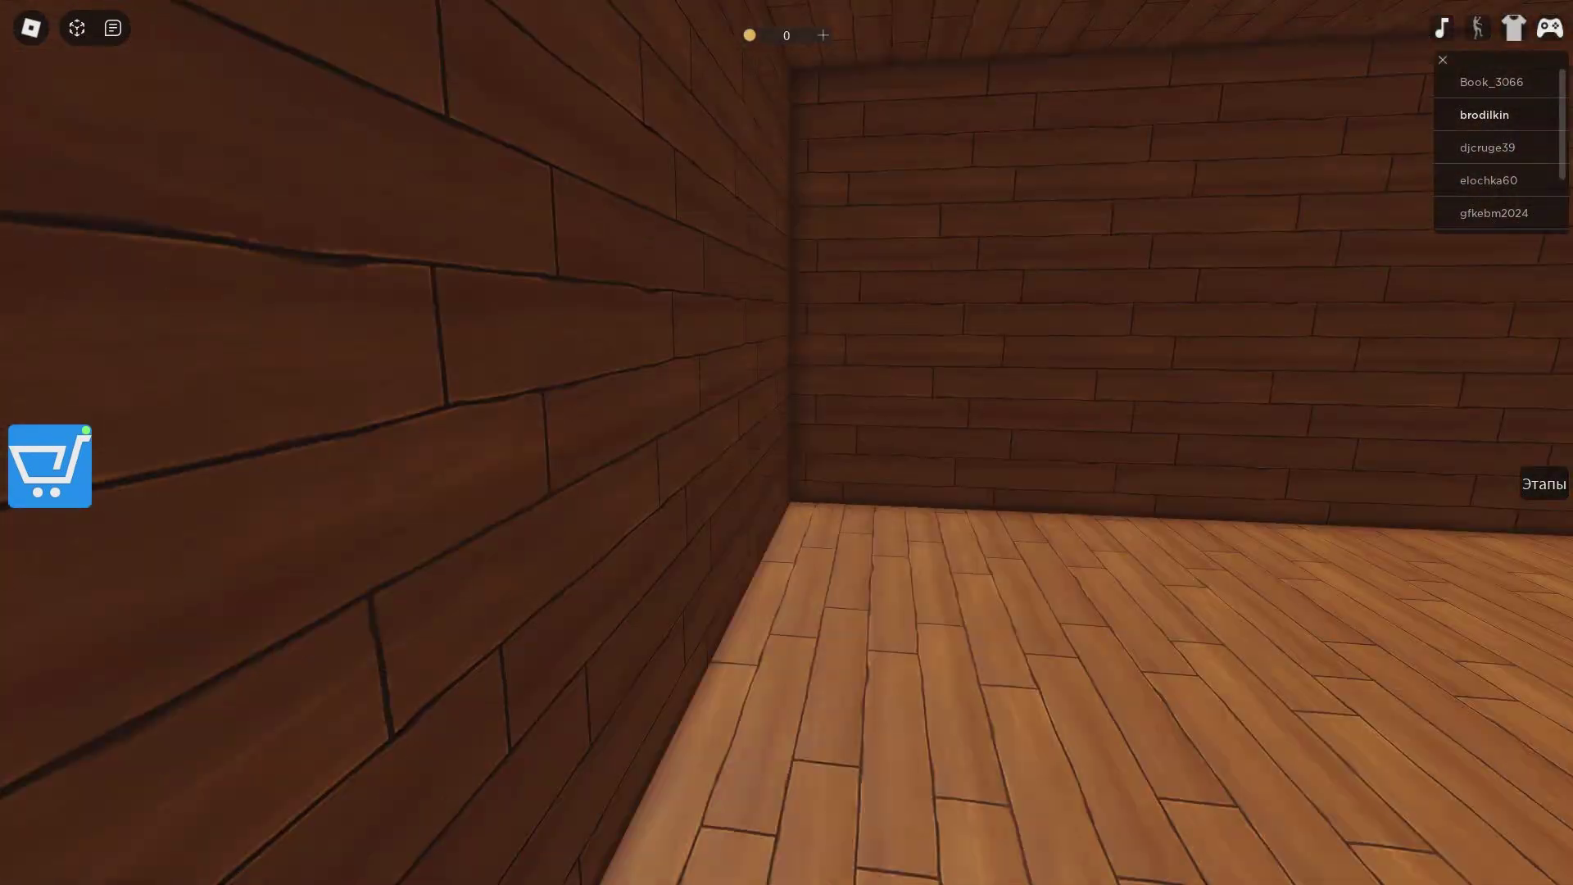
pyautogui.press('w')
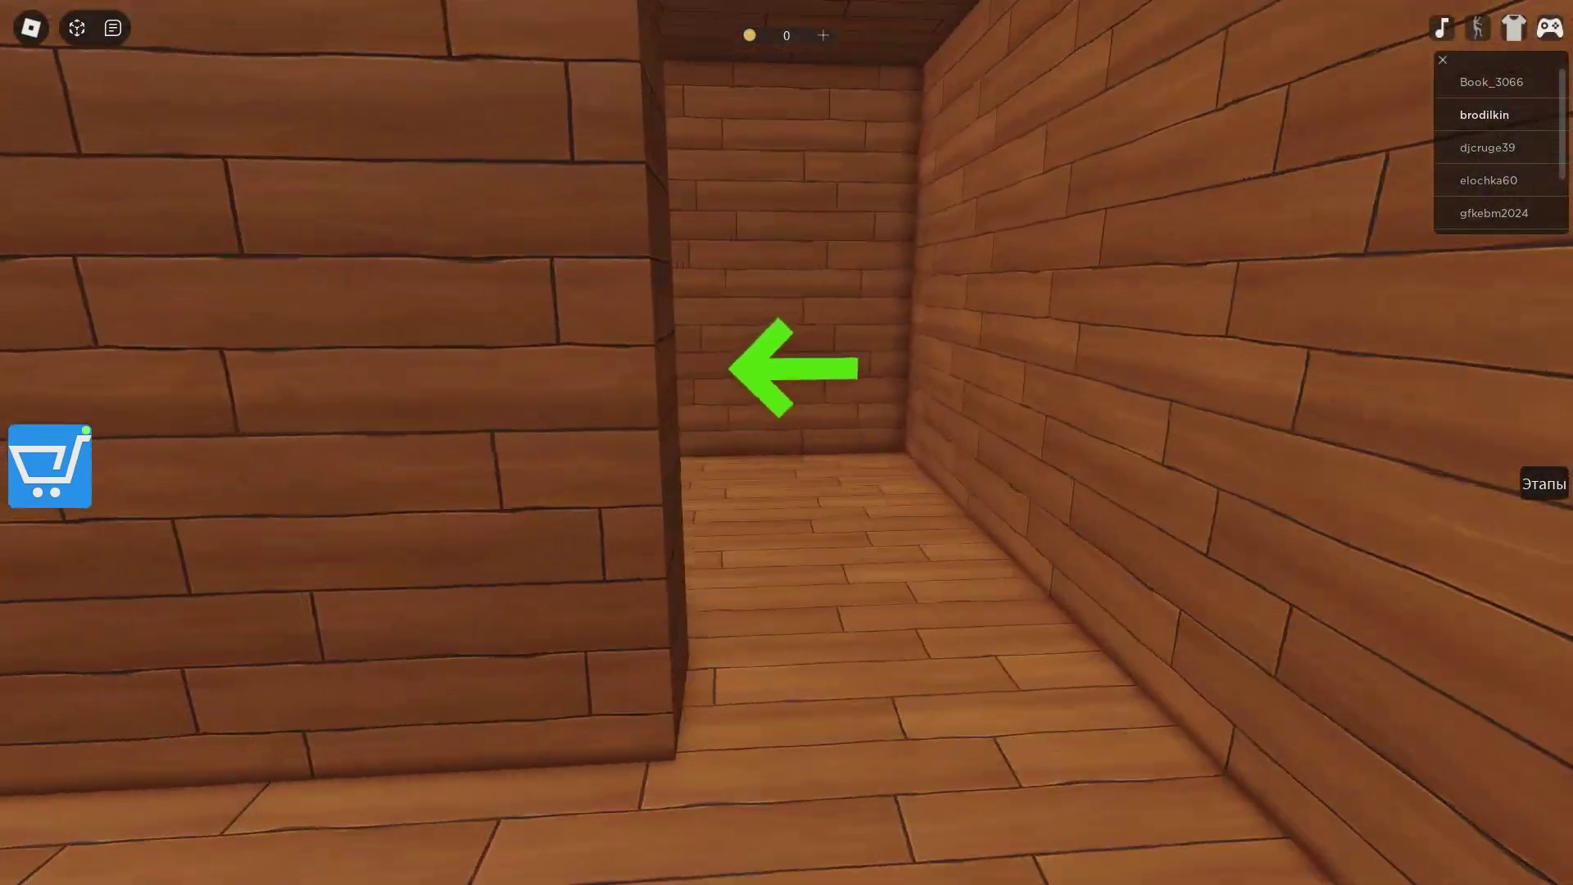
pyautogui.press('w')
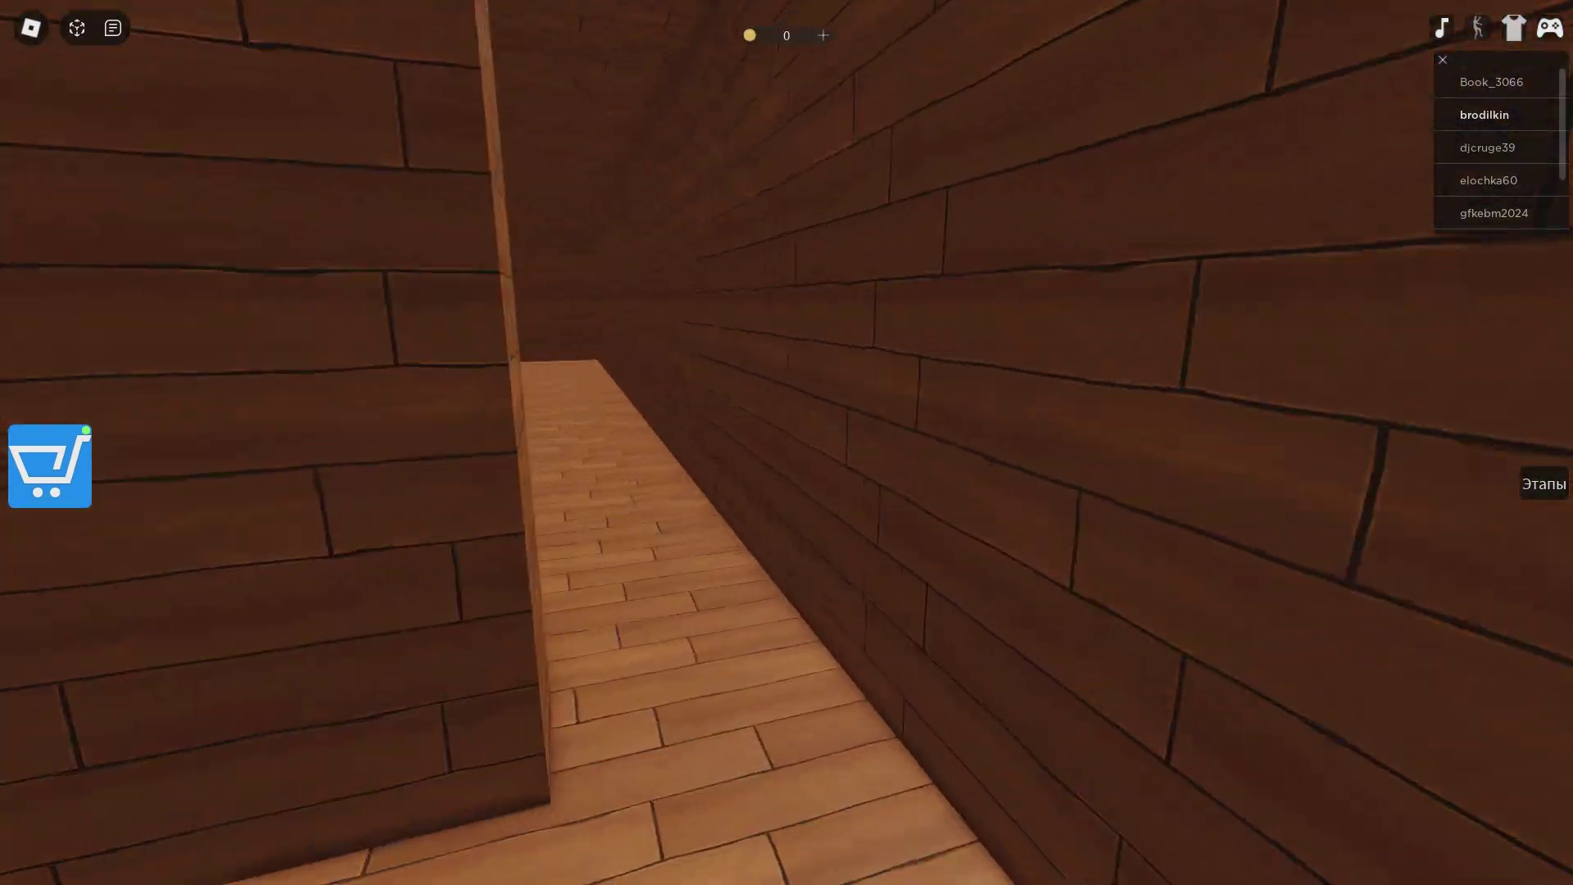
pyautogui.press('w')
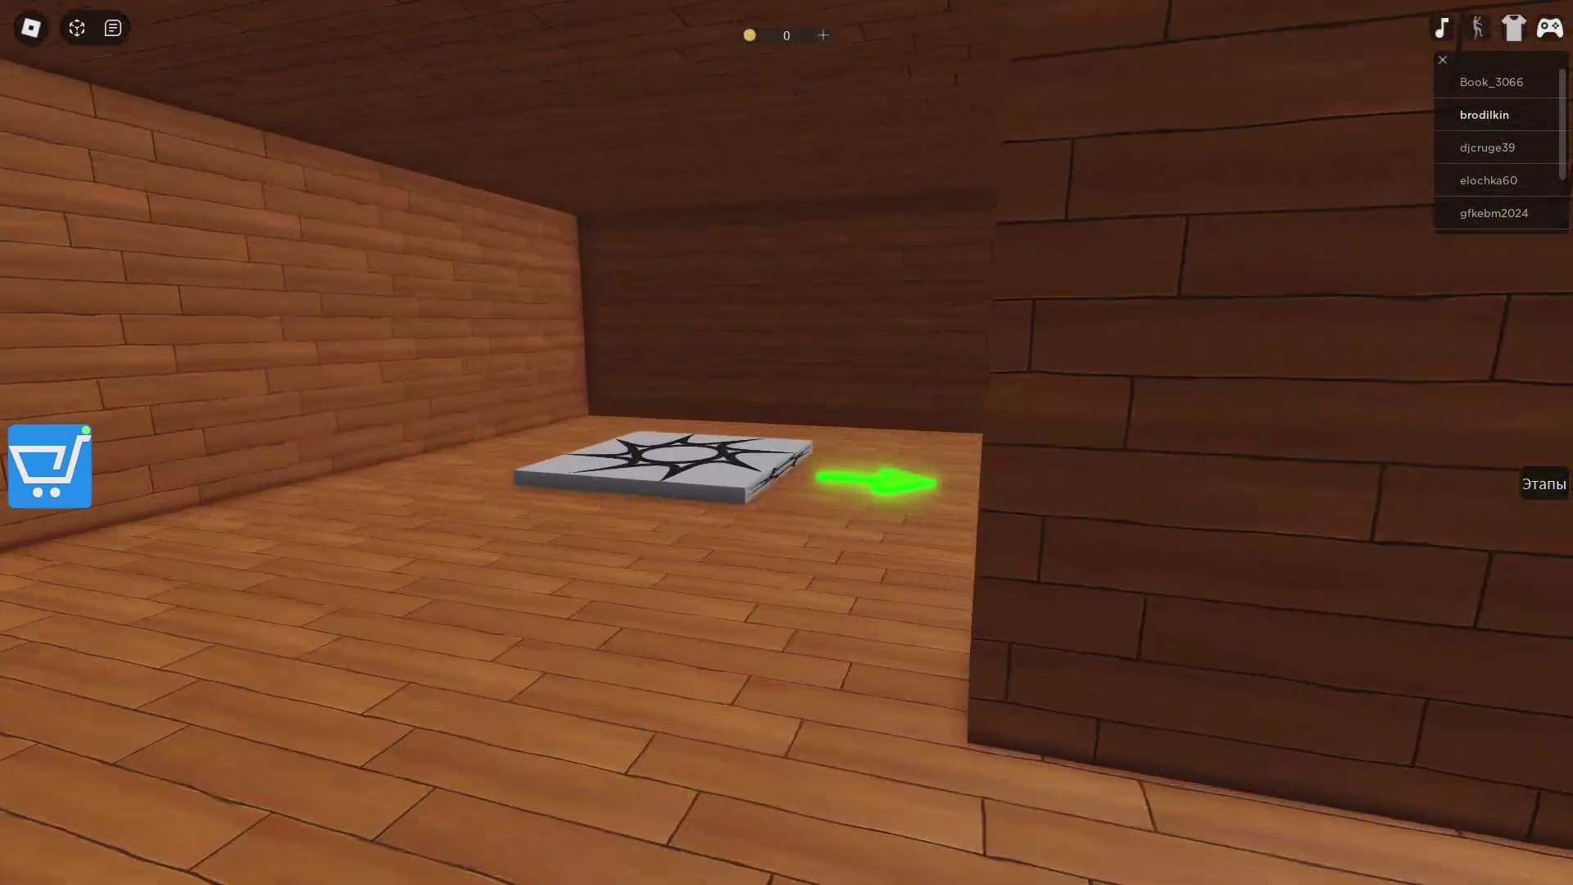
pyautogui.press('w')
pyautogui.press('w')
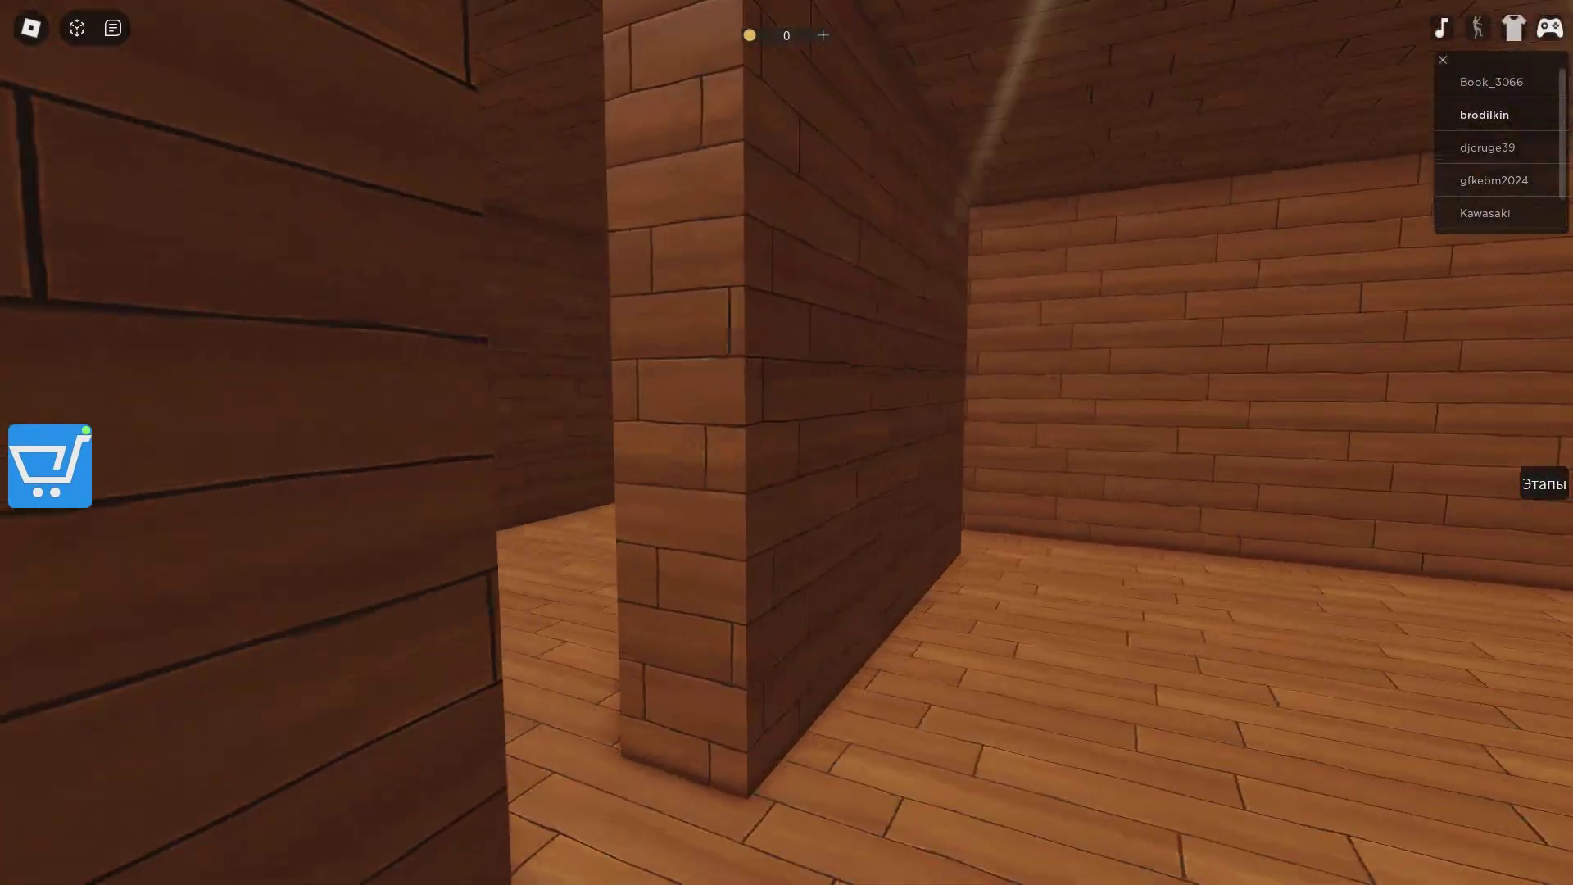
# Follow the red-arrow floor down the long corridor past the stone plate and heads to the checkpoint.
pyautogui.press('w')
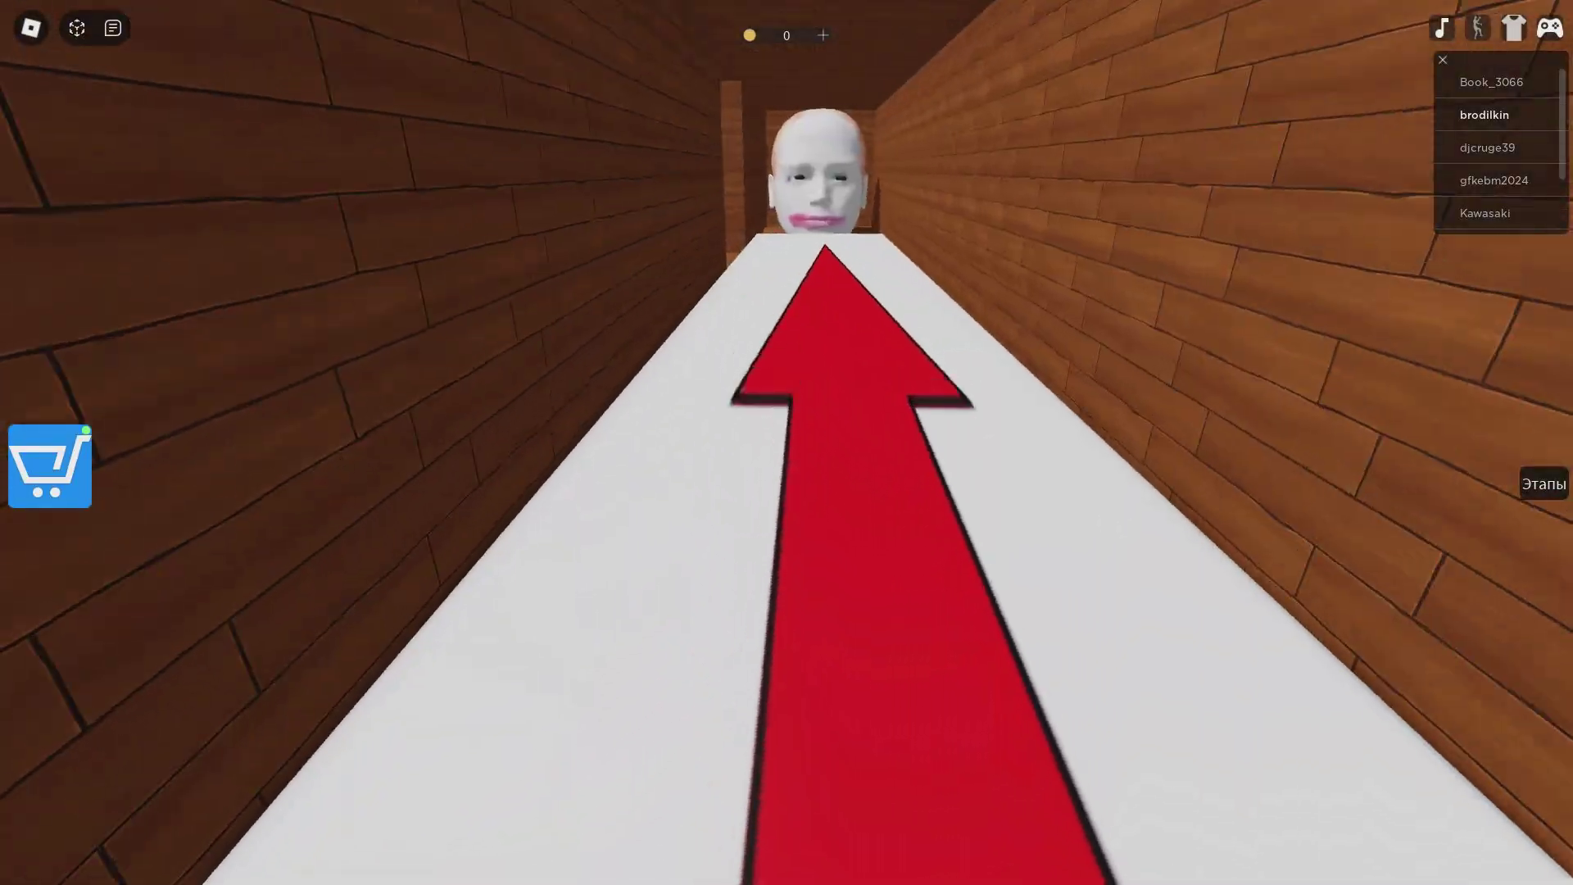
pyautogui.press('w')
pyautogui.press('w')
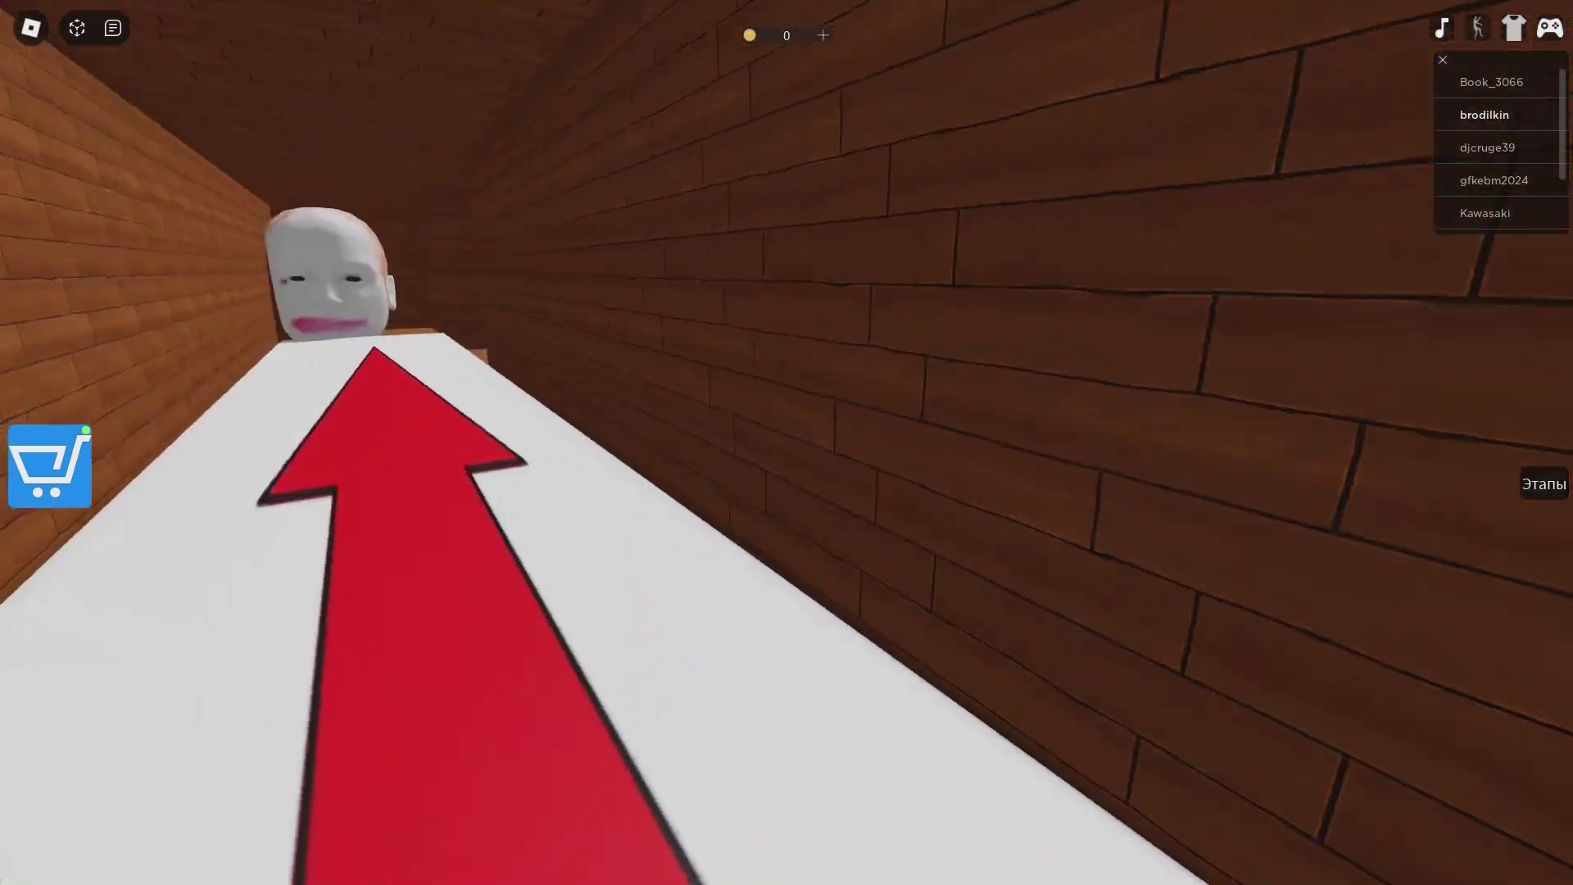
pyautogui.press('w')
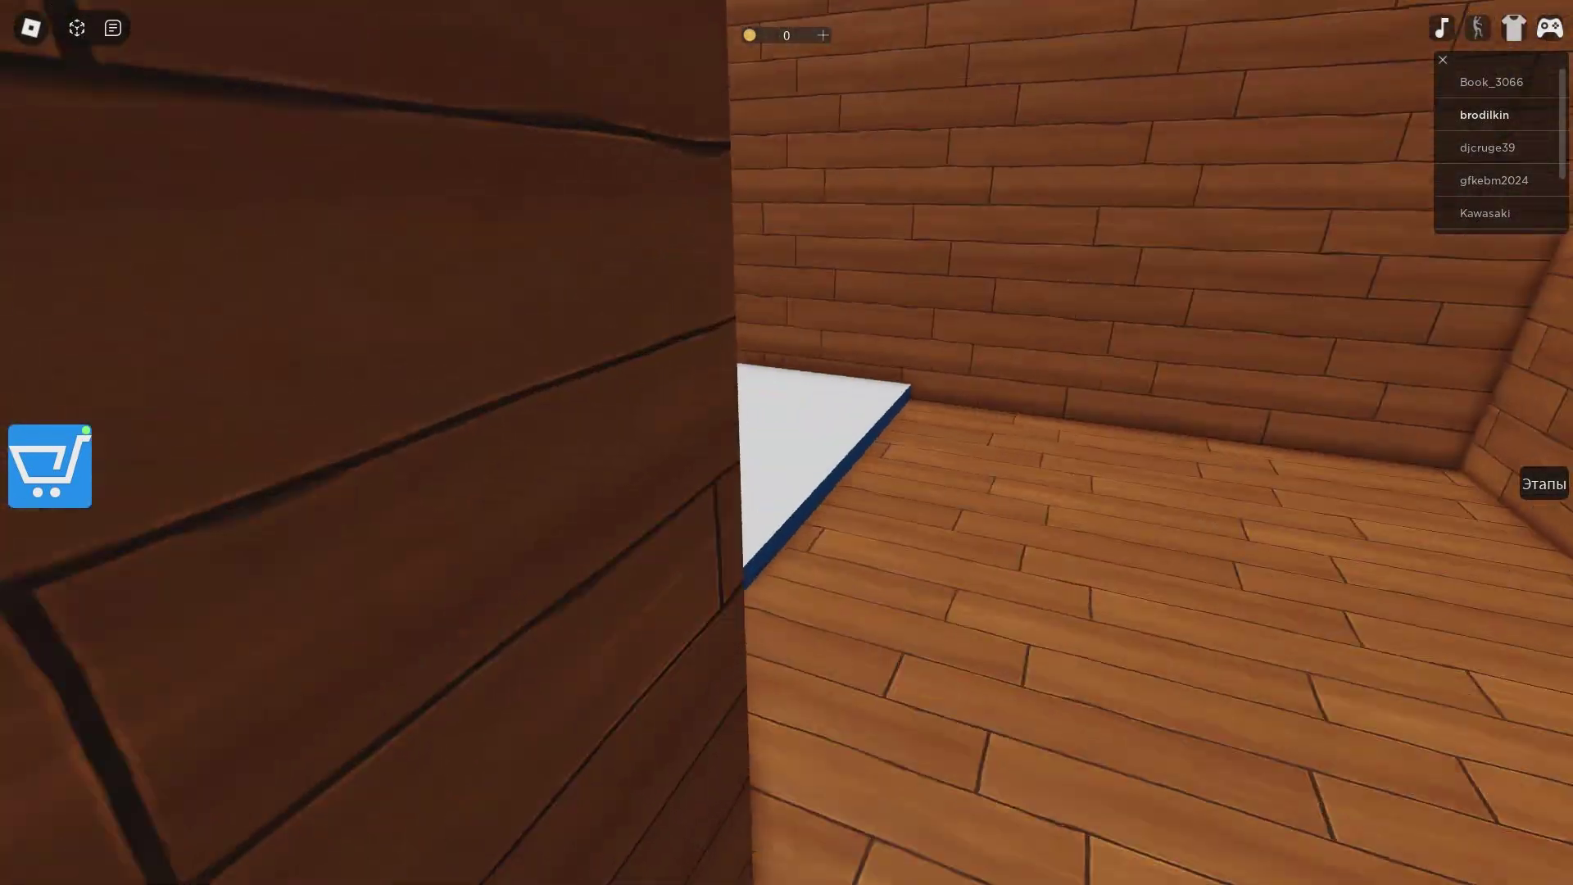
pyautogui.press('w')
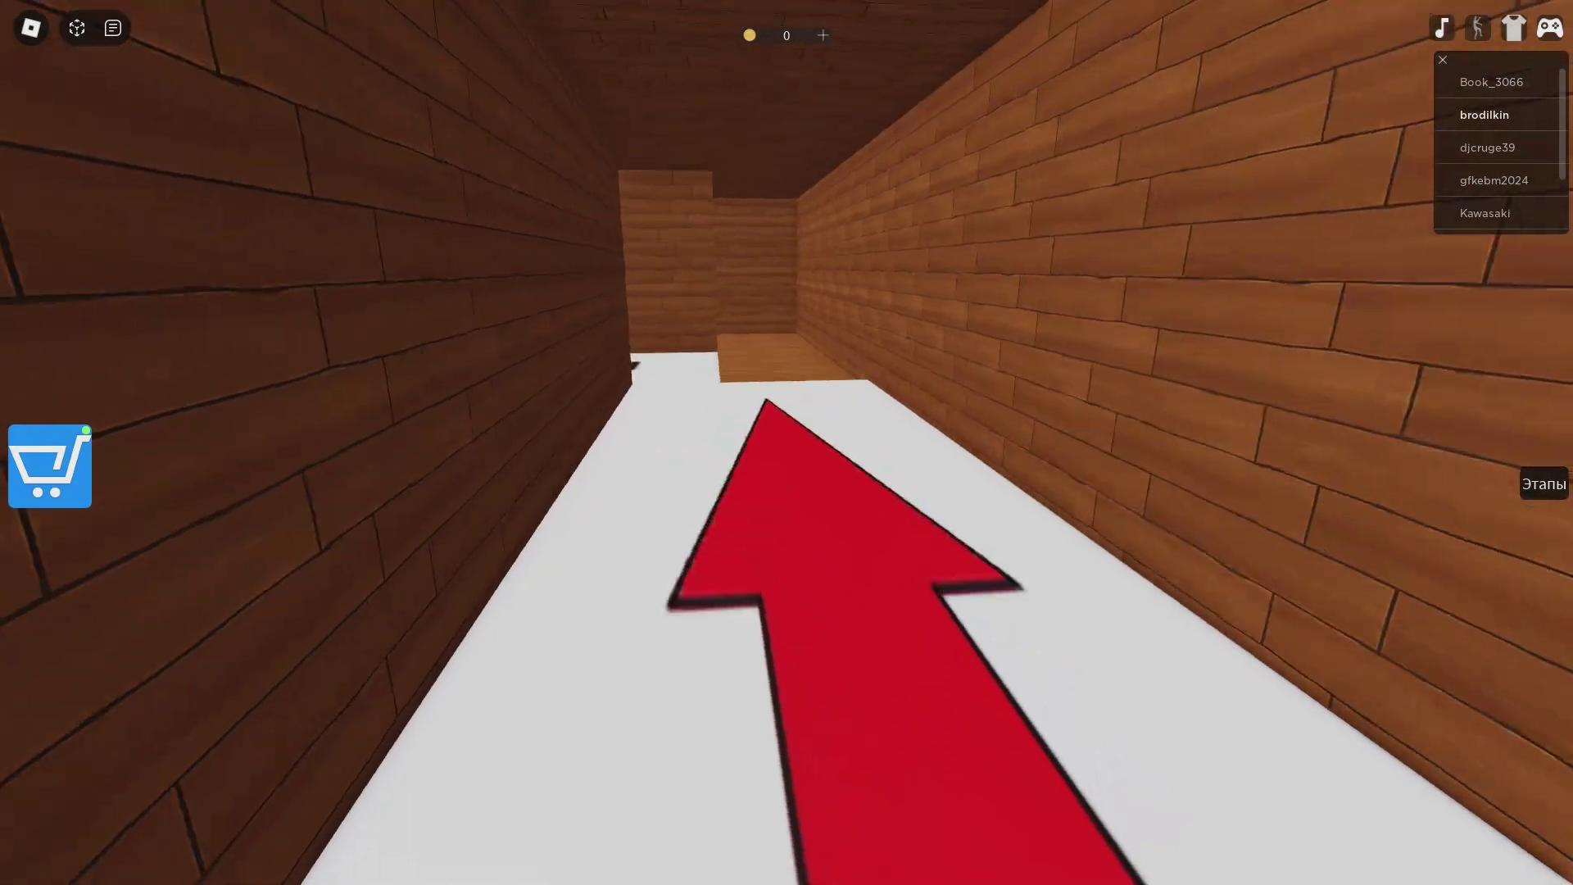
pyautogui.press('w')
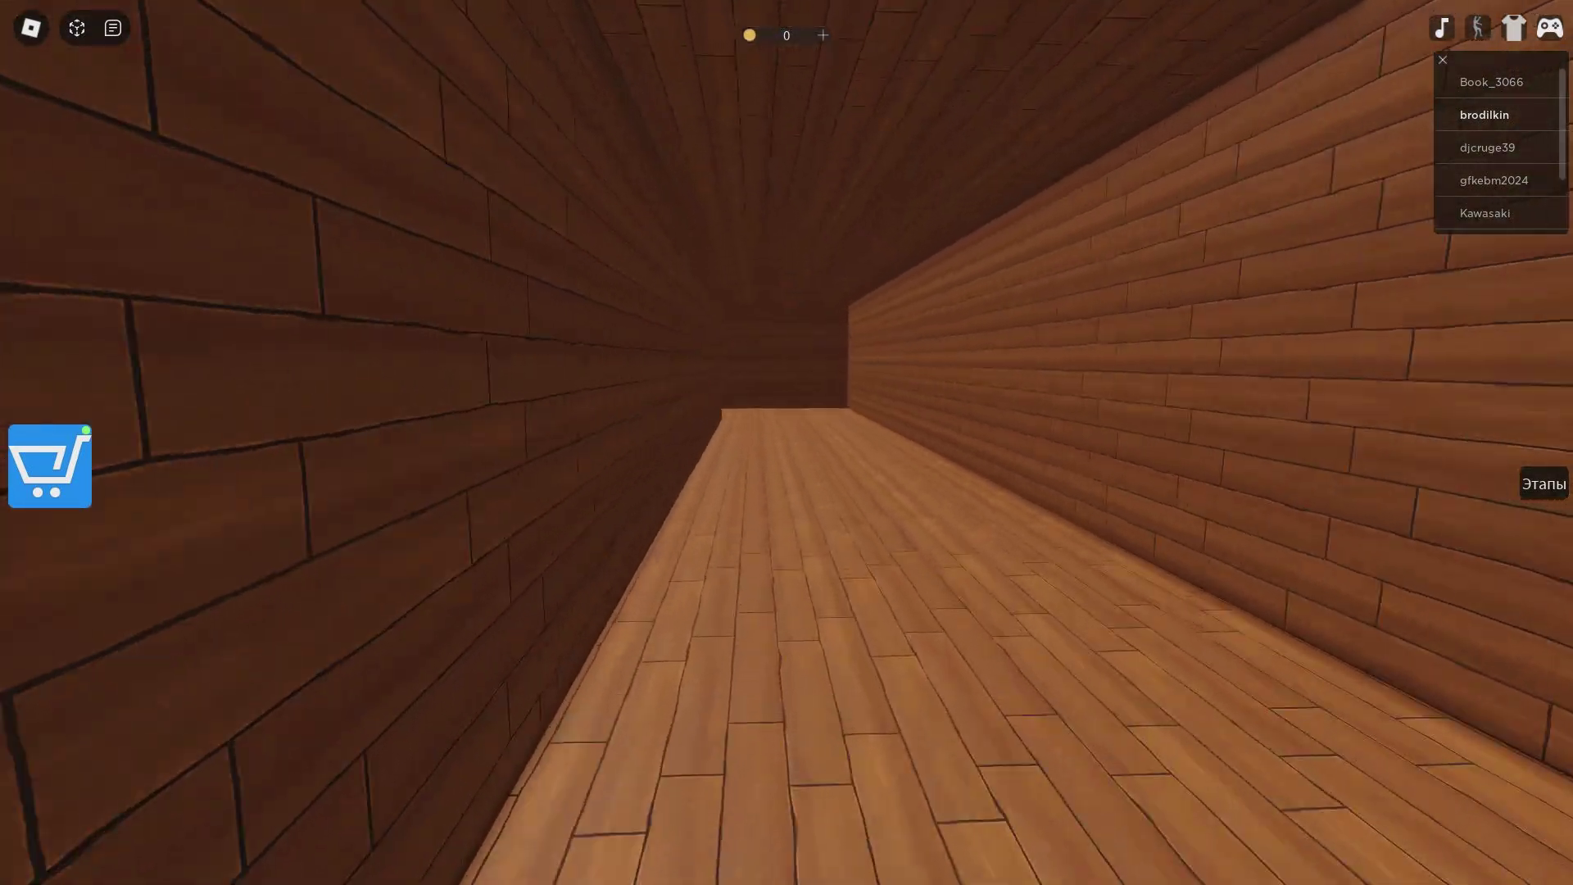
pyautogui.press('w')
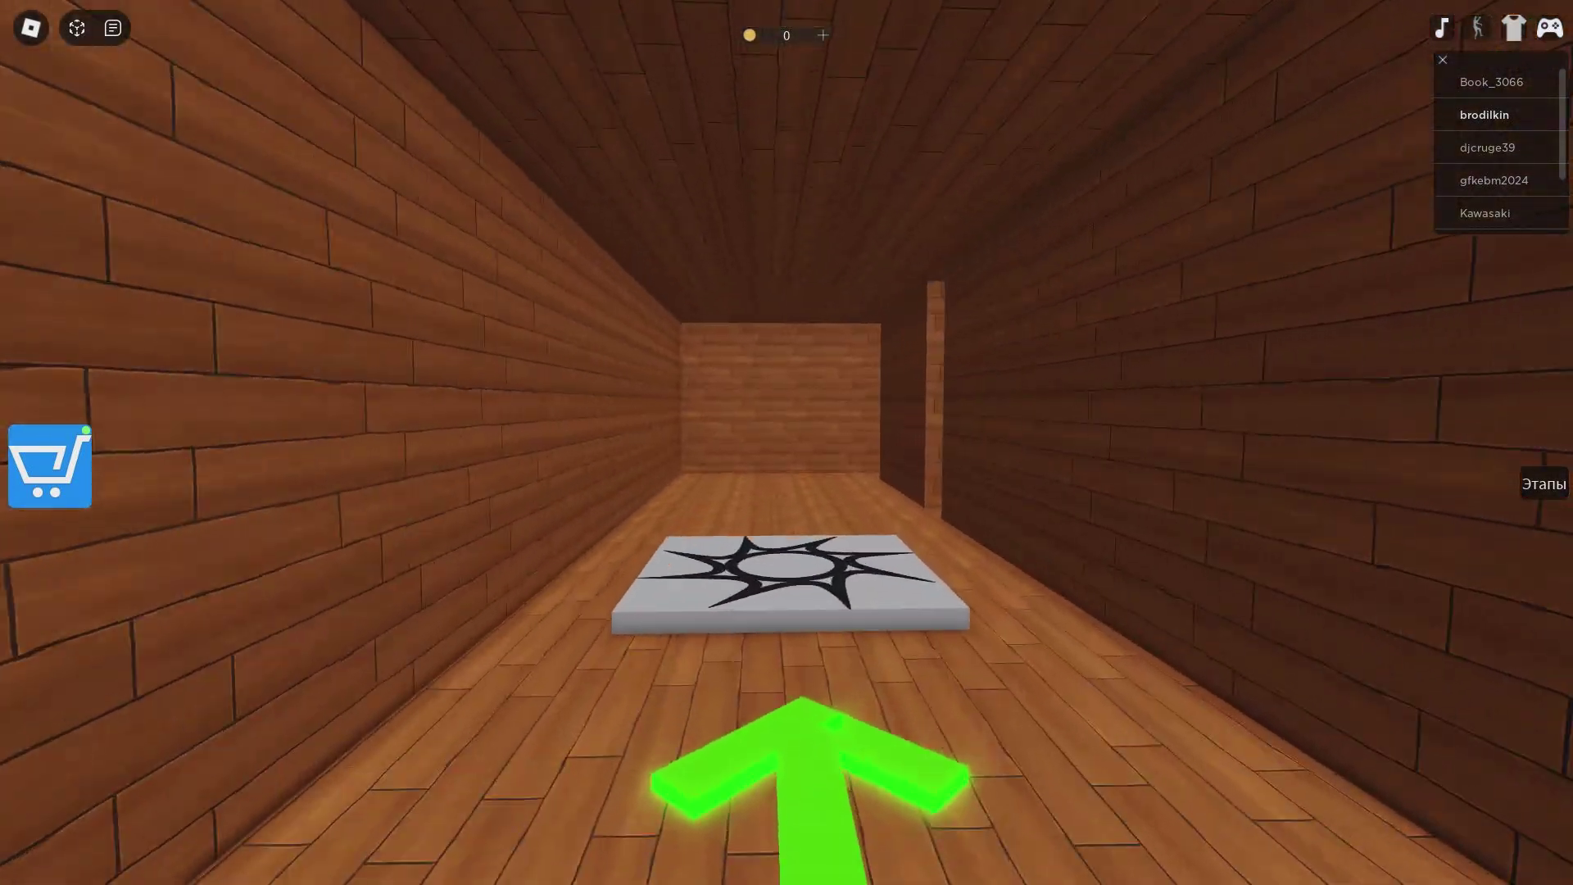
pyautogui.press('w')
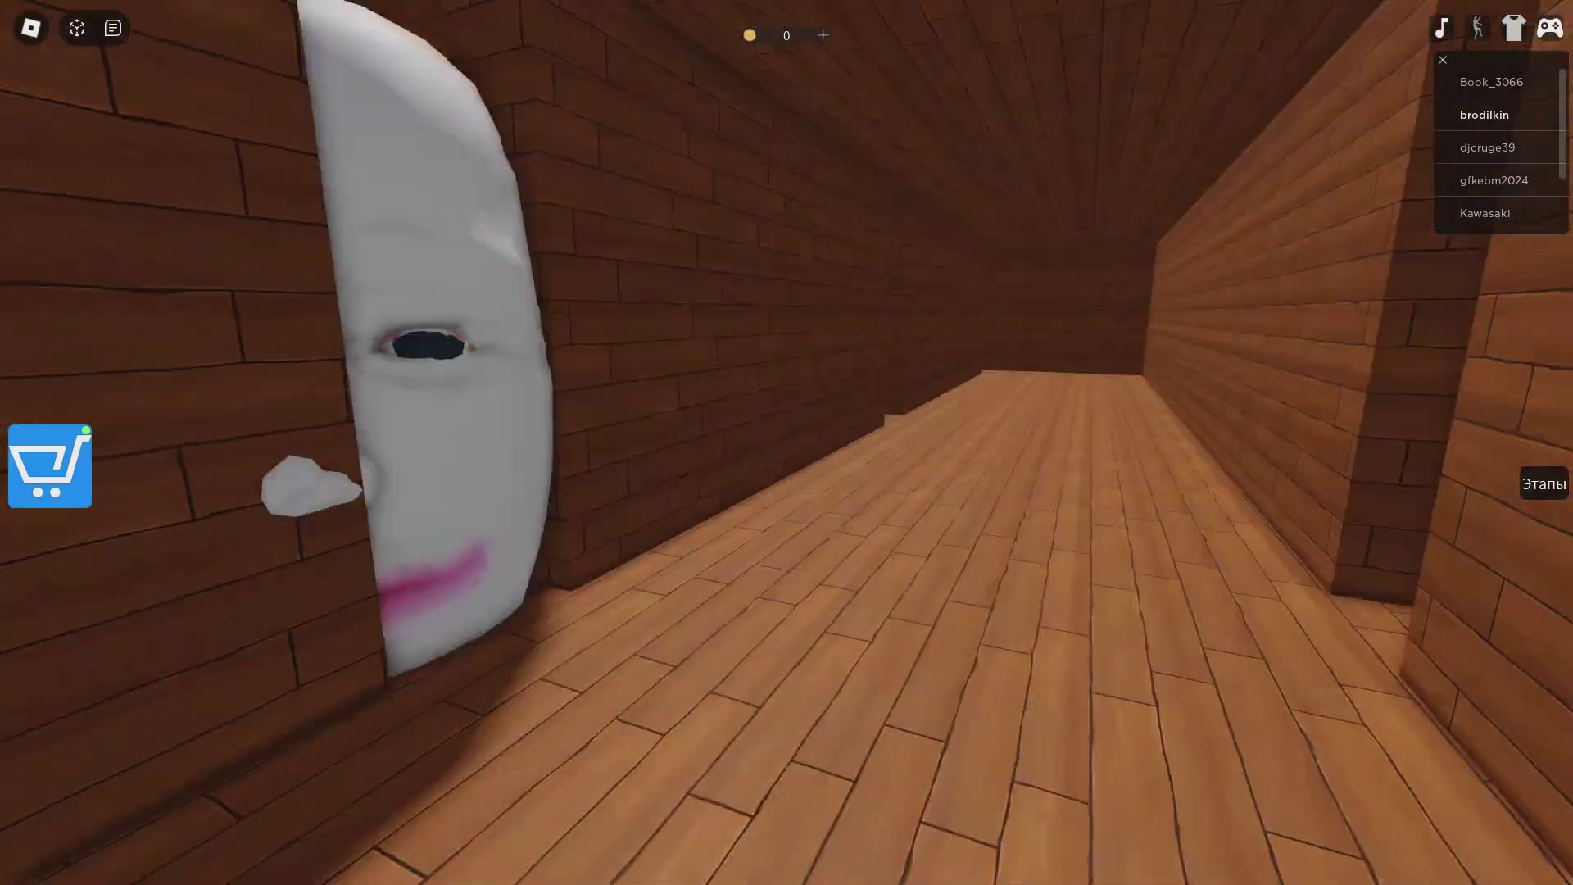
pyautogui.press('w')
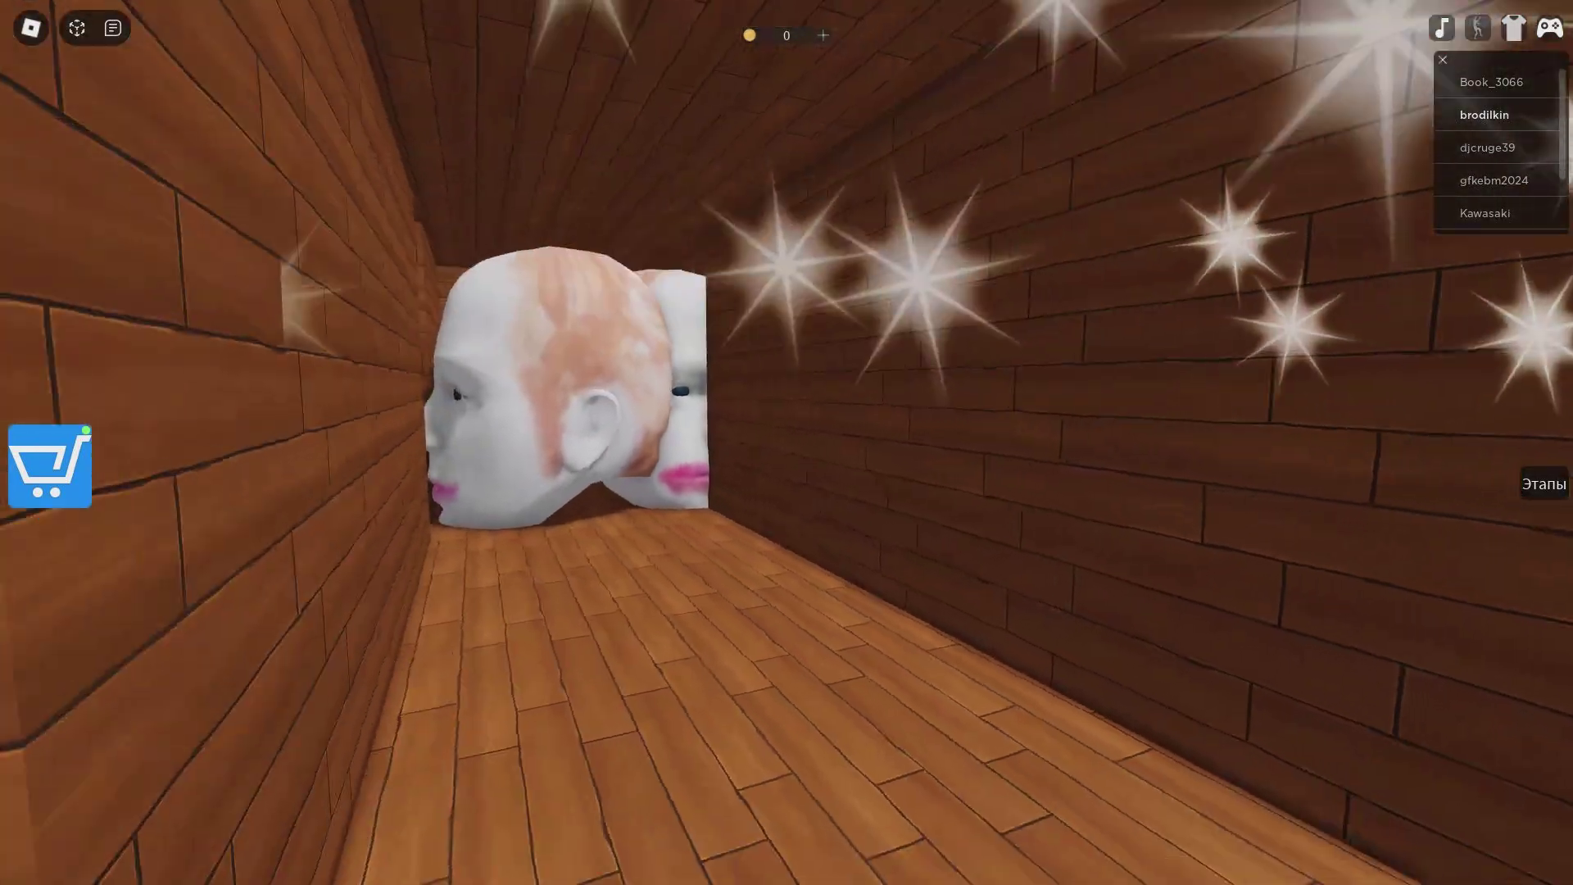
pyautogui.press('w')
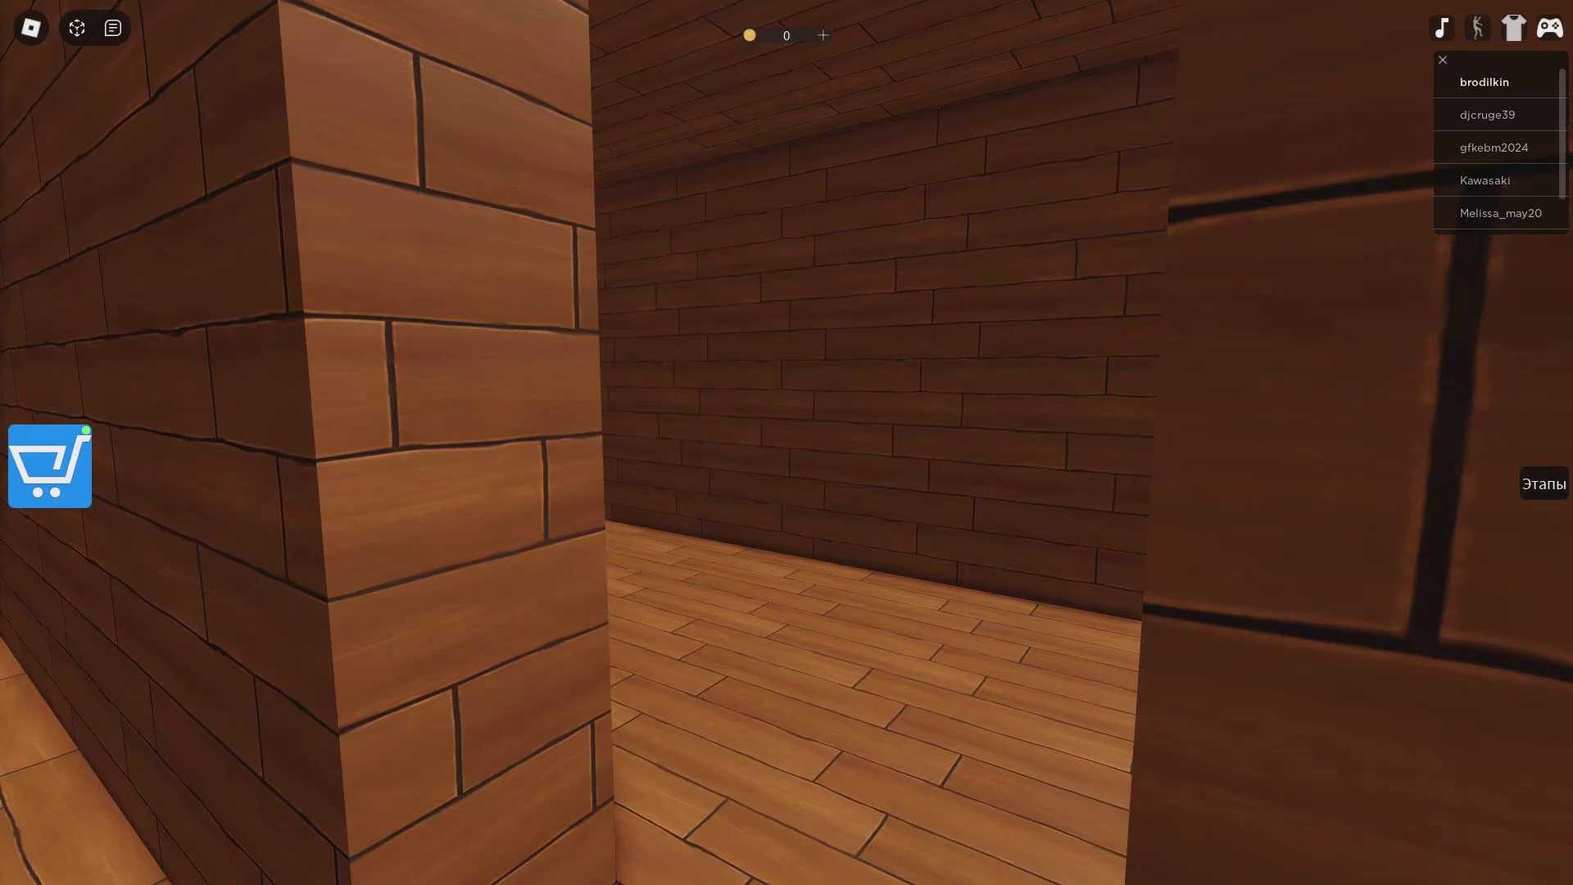
pyautogui.press('w')
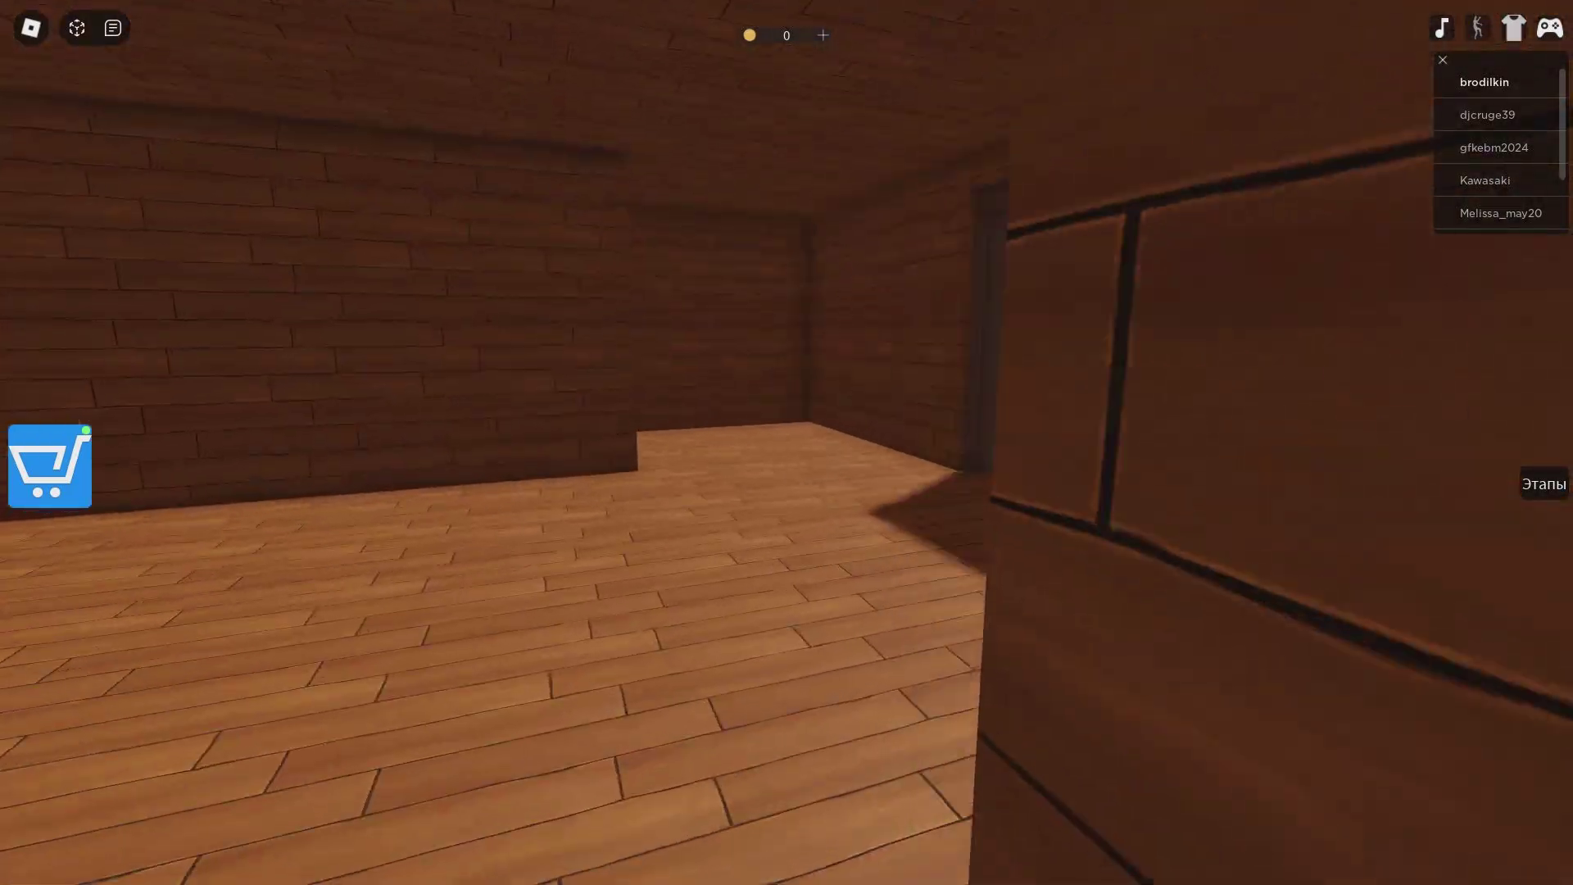
# Cross the room from the pad onto the wooden platforms over the red floor.
pyautogui.press('w')
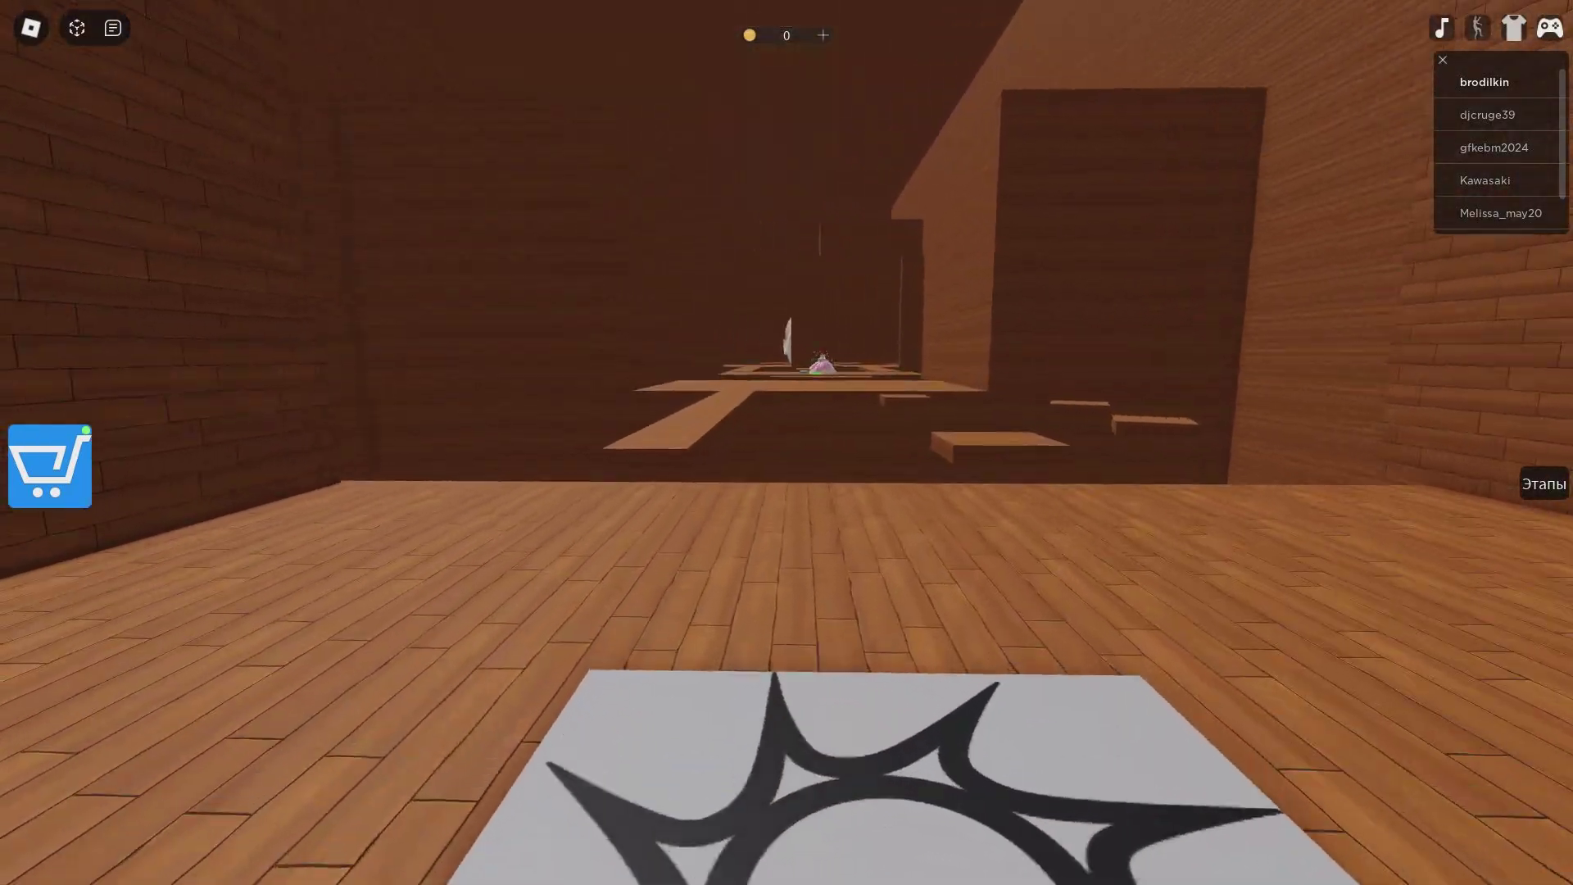
pyautogui.press('w')
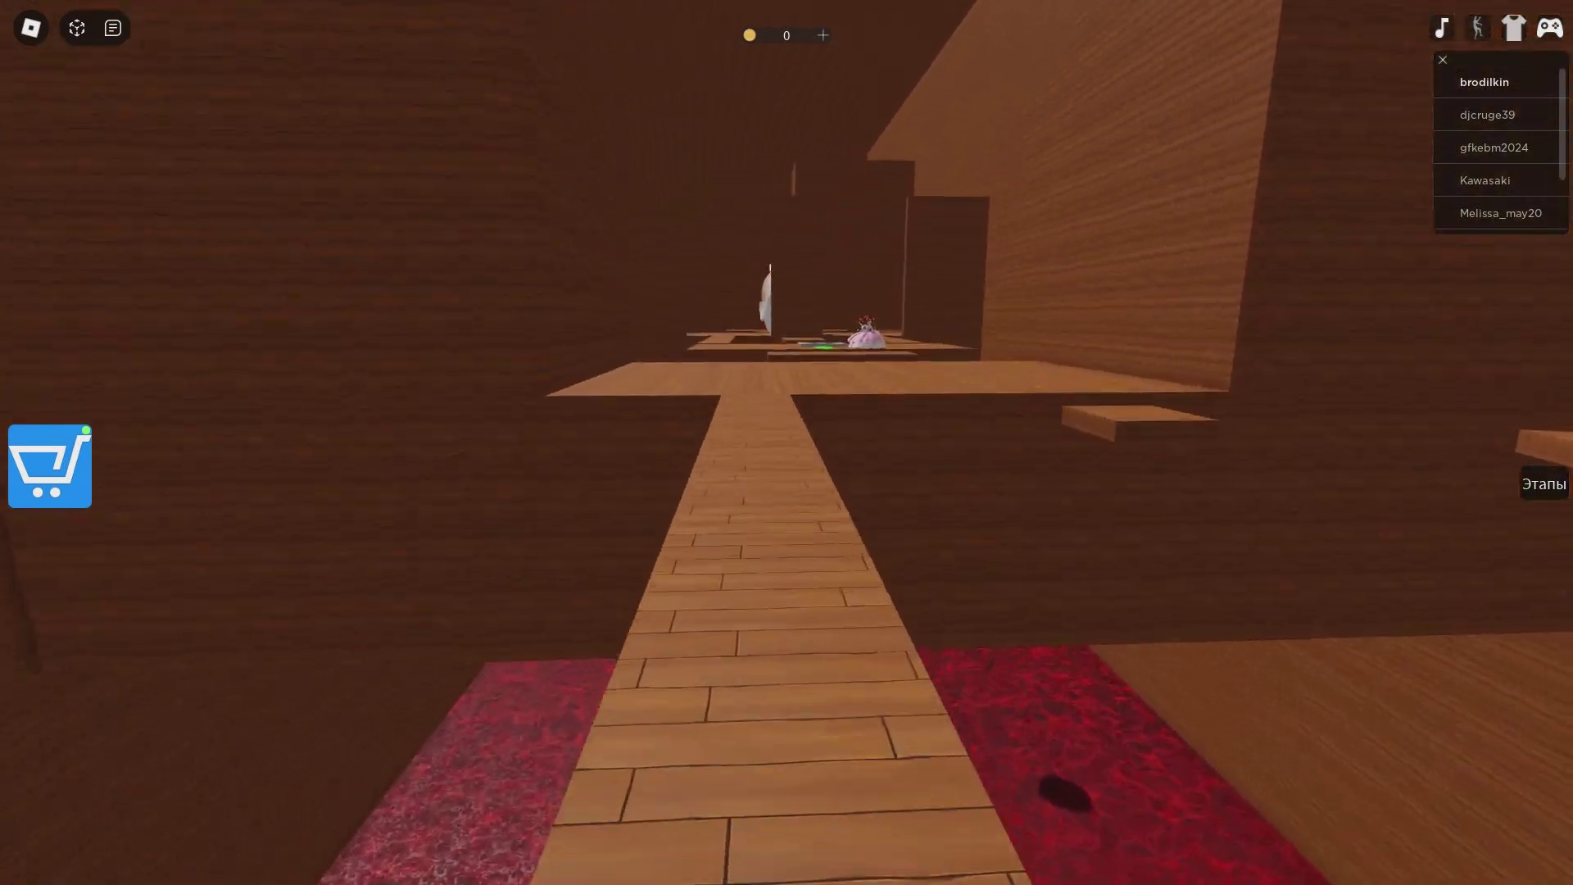
pyautogui.press('w')
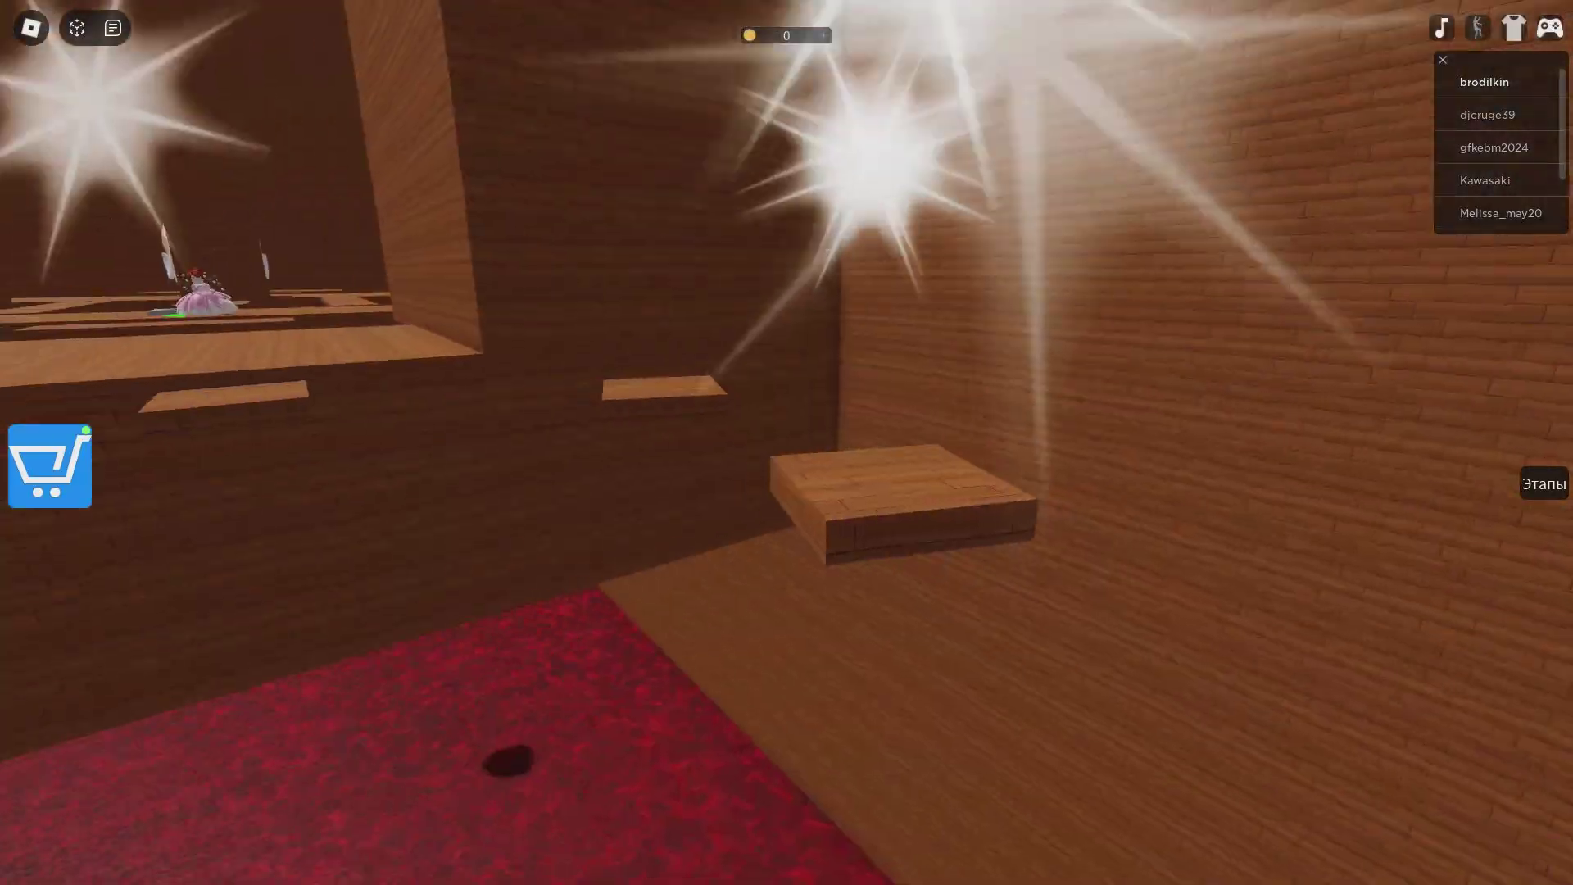
pyautogui.press('w')
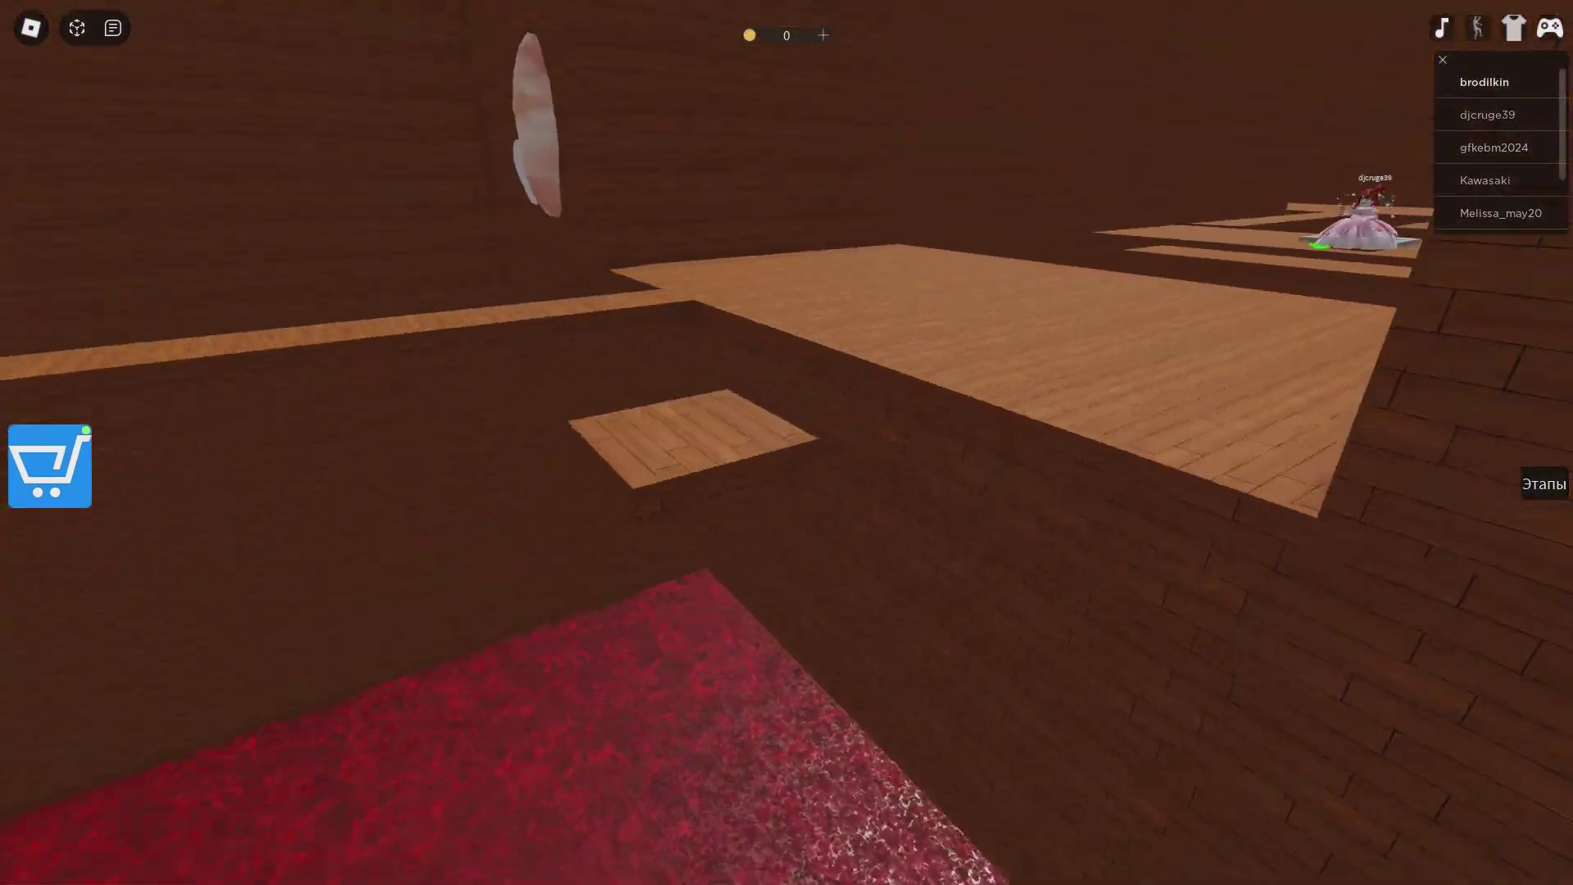
pyautogui.press('w')
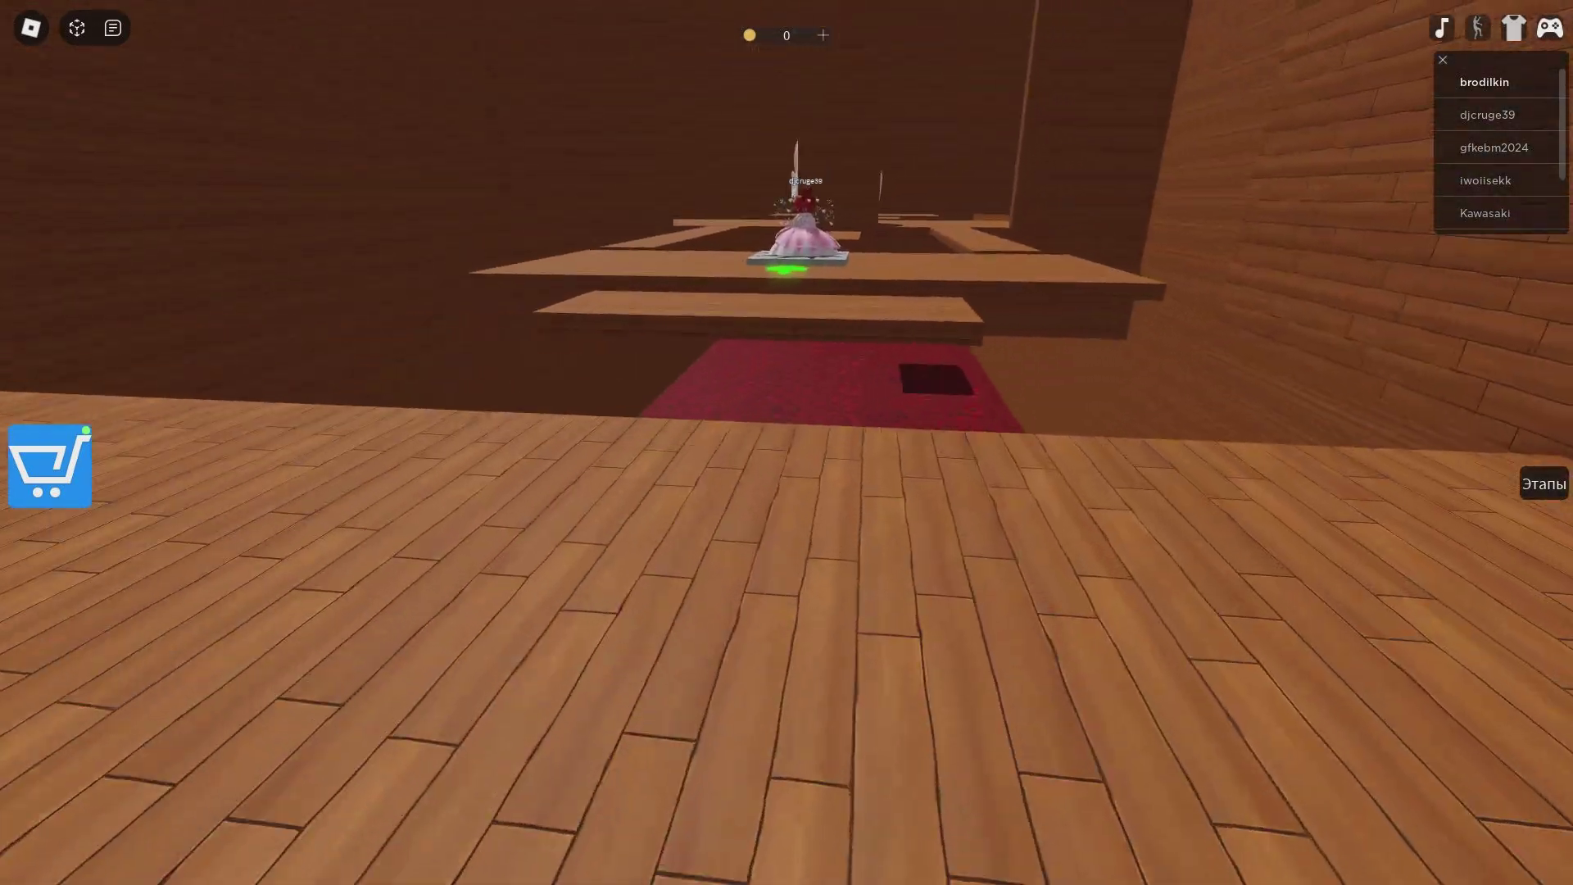
pyautogui.press('w')
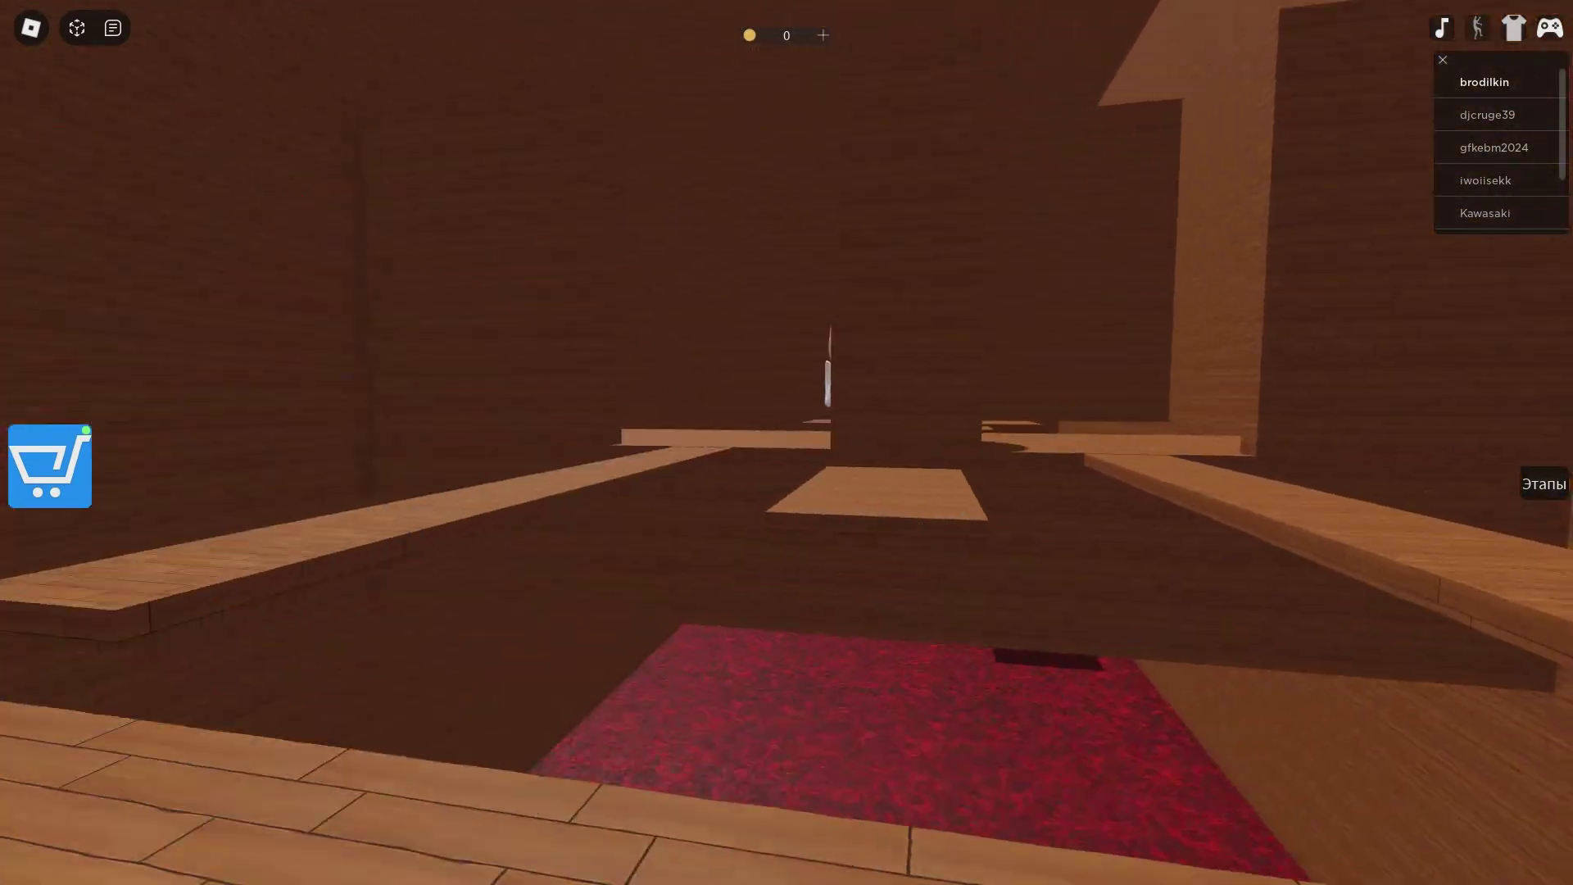
pyautogui.press('w')
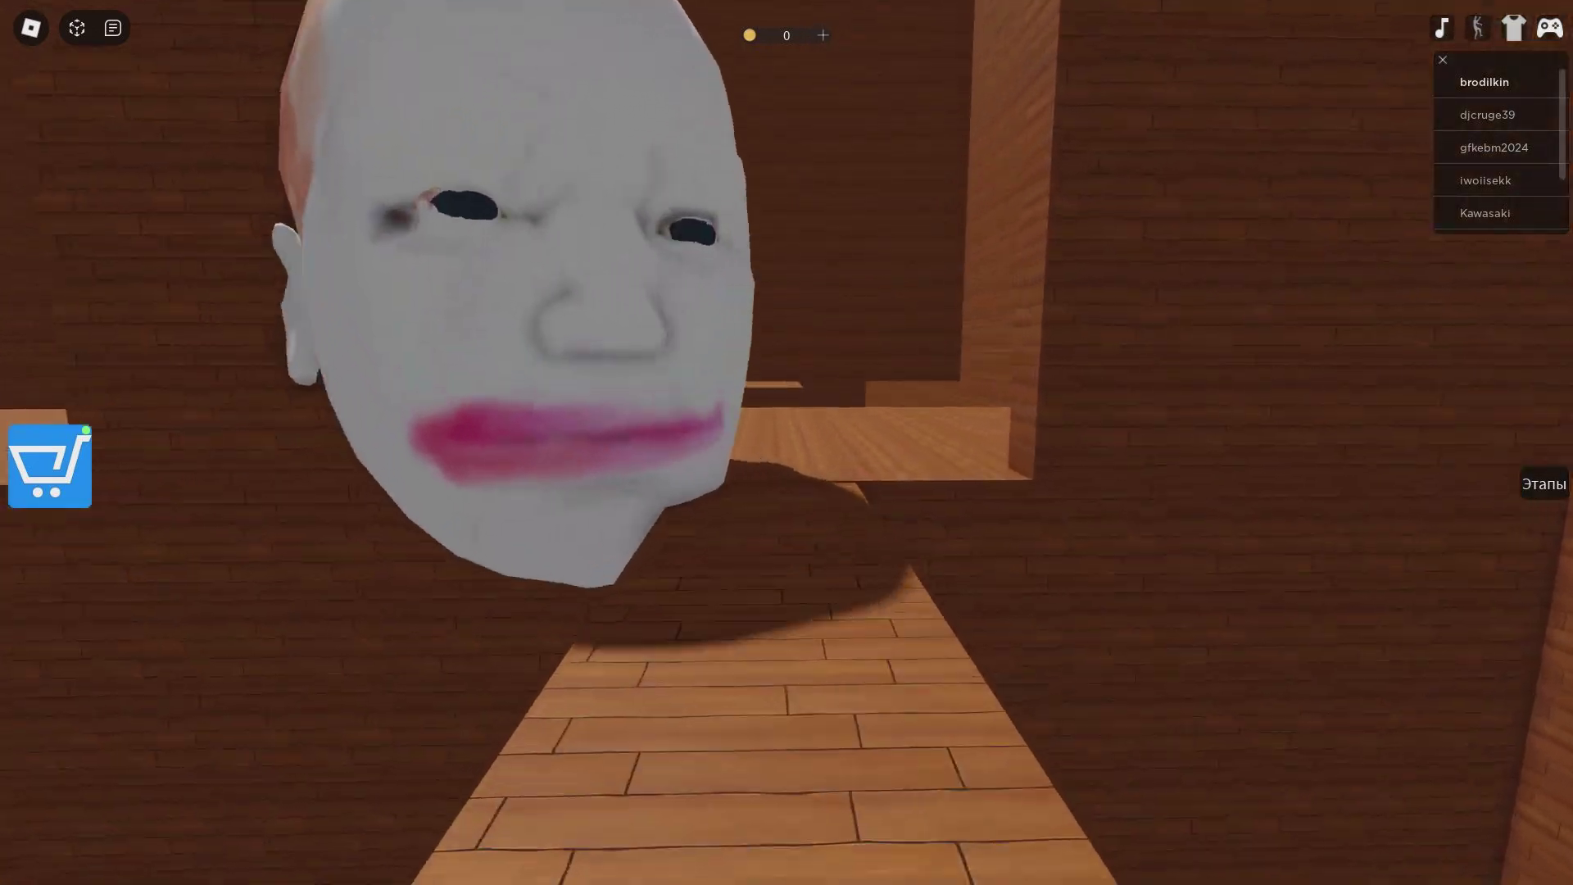
# Dodge the approaching giant head and climb the staircase to clear Stage 3 for 10 coins.
pyautogui.press('w')
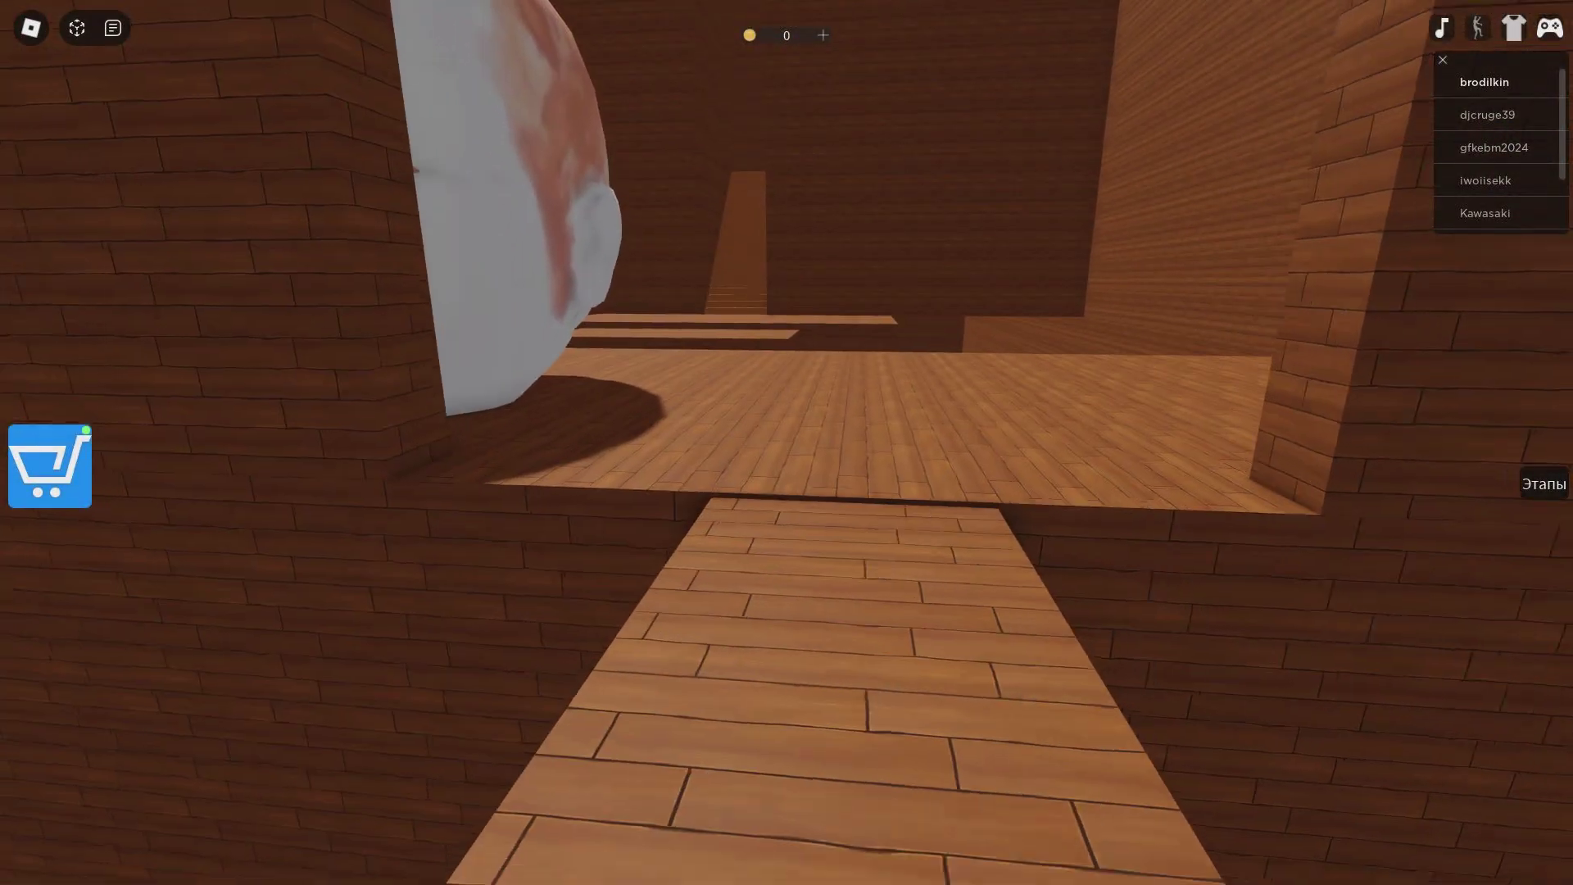
pyautogui.press('w')
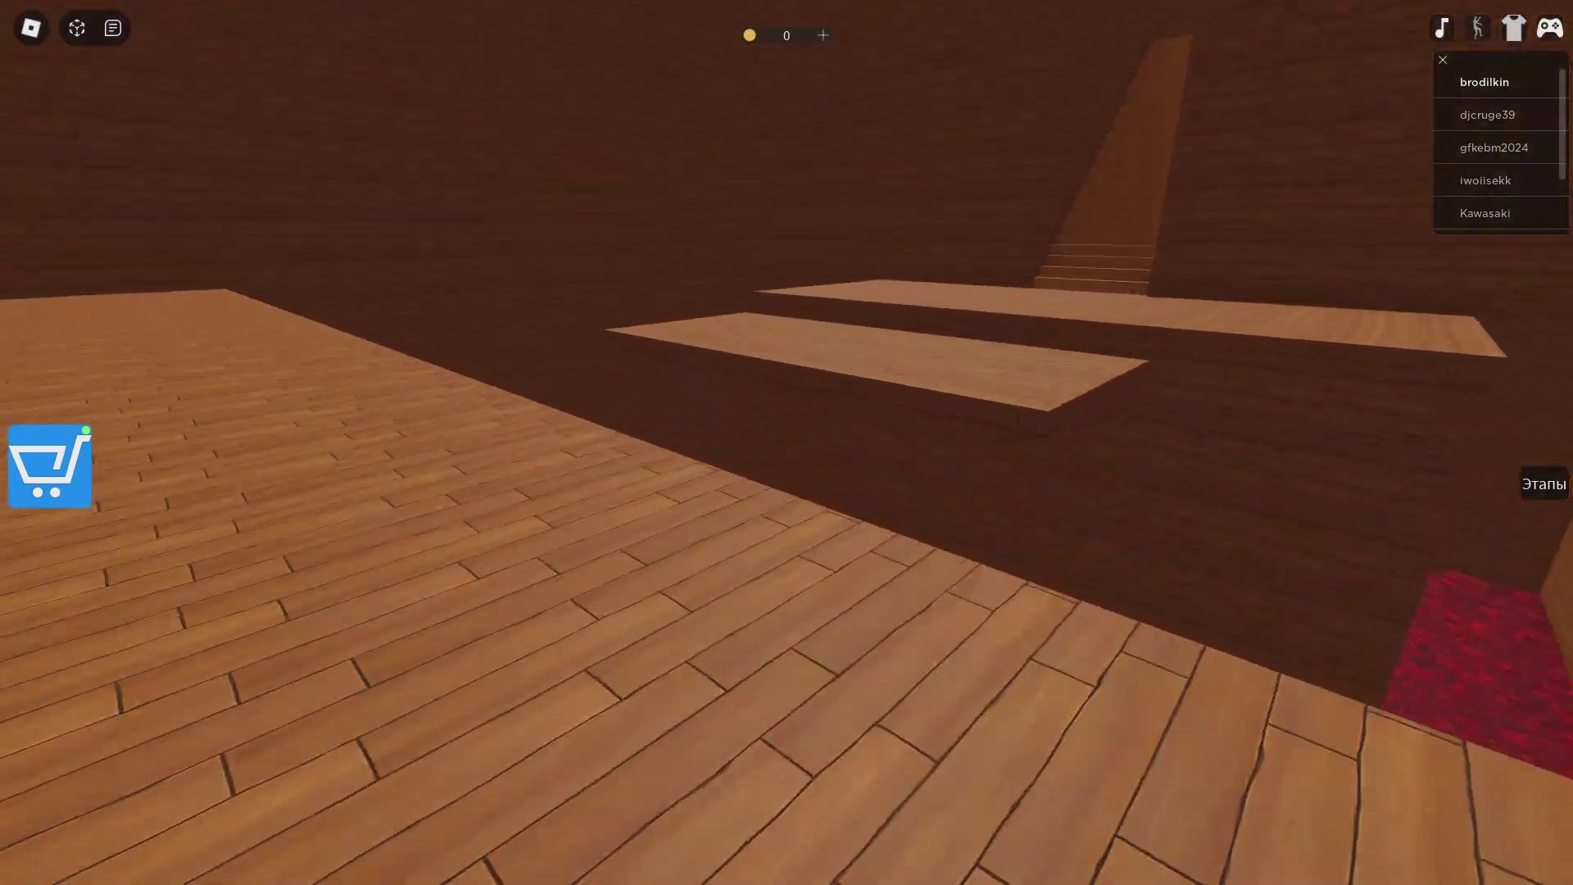
pyautogui.press('w')
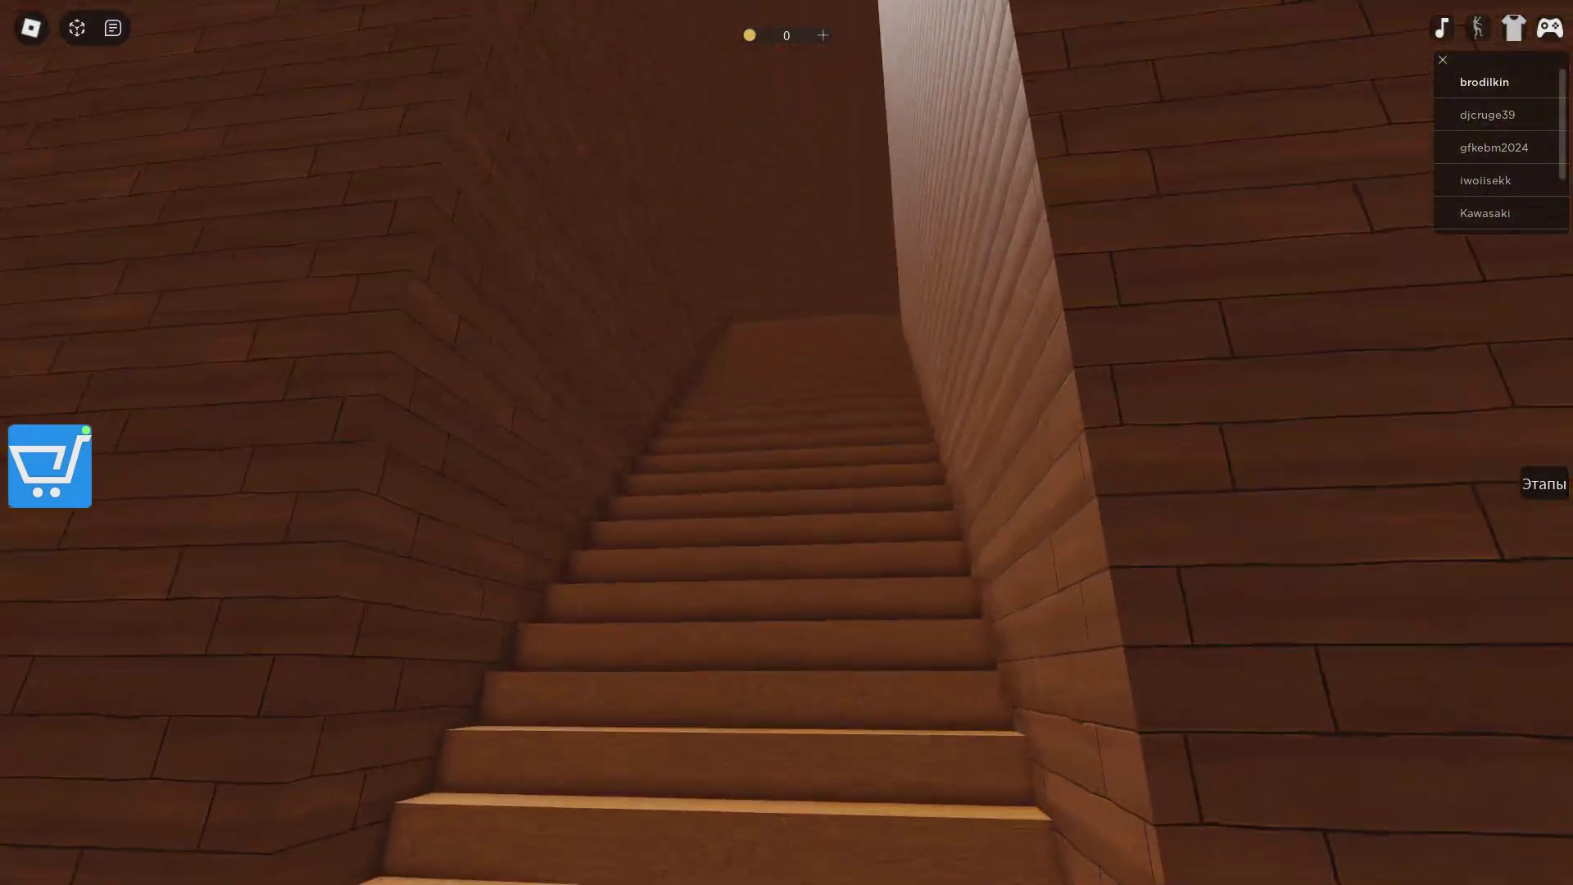
pyautogui.press('w')
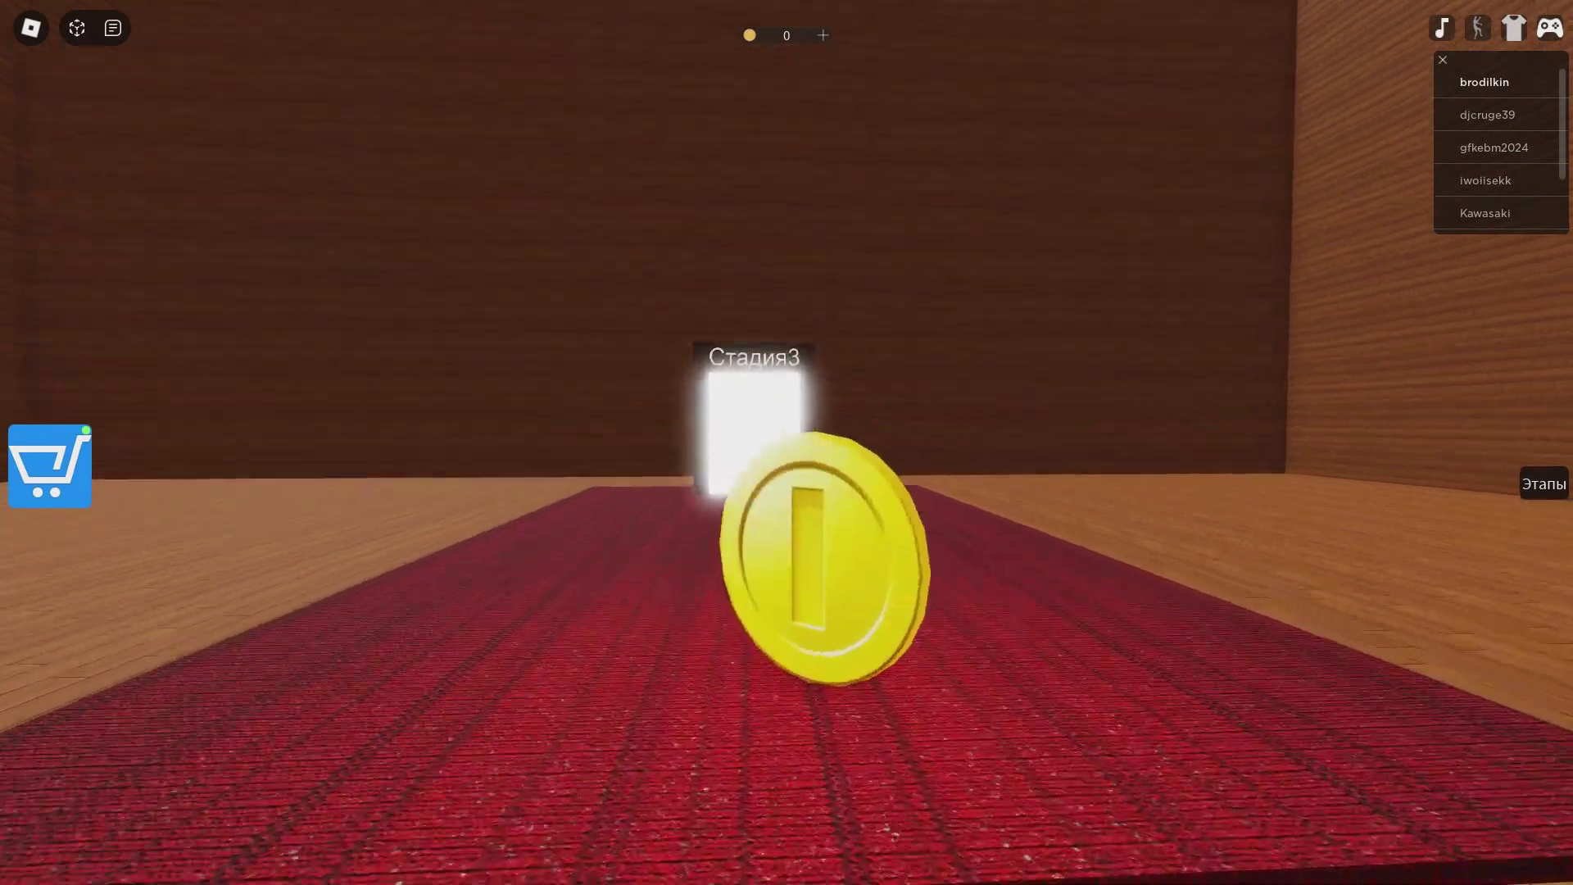
# Enter the Стадия3 portal, jump onto the red ledge and pass the pillar by the disc heads.
pyautogui.press('w')
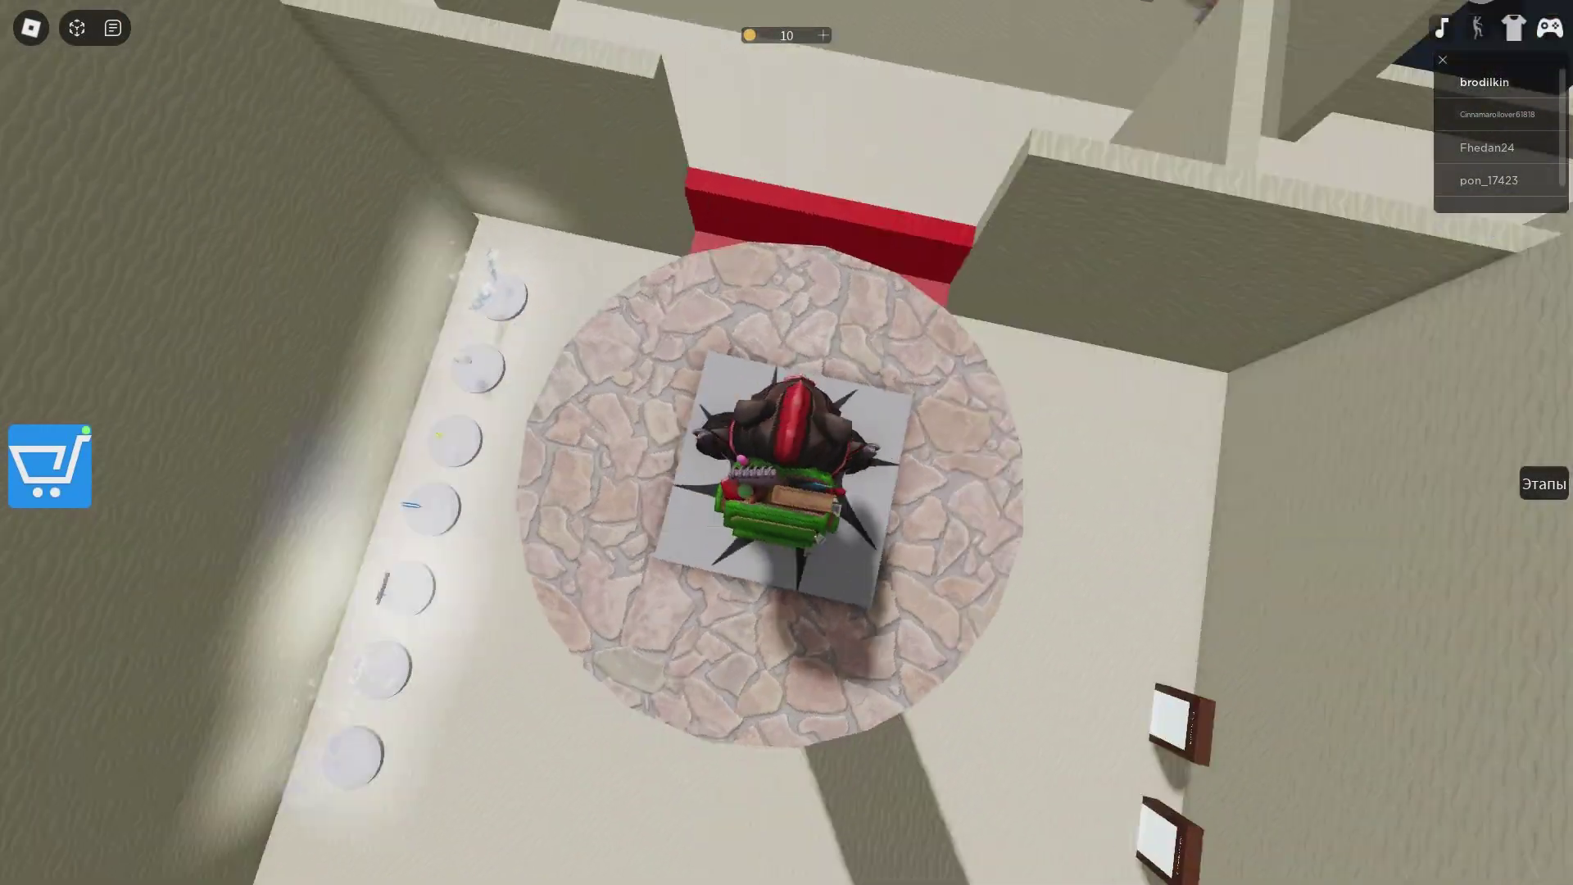
pyautogui.press('w')
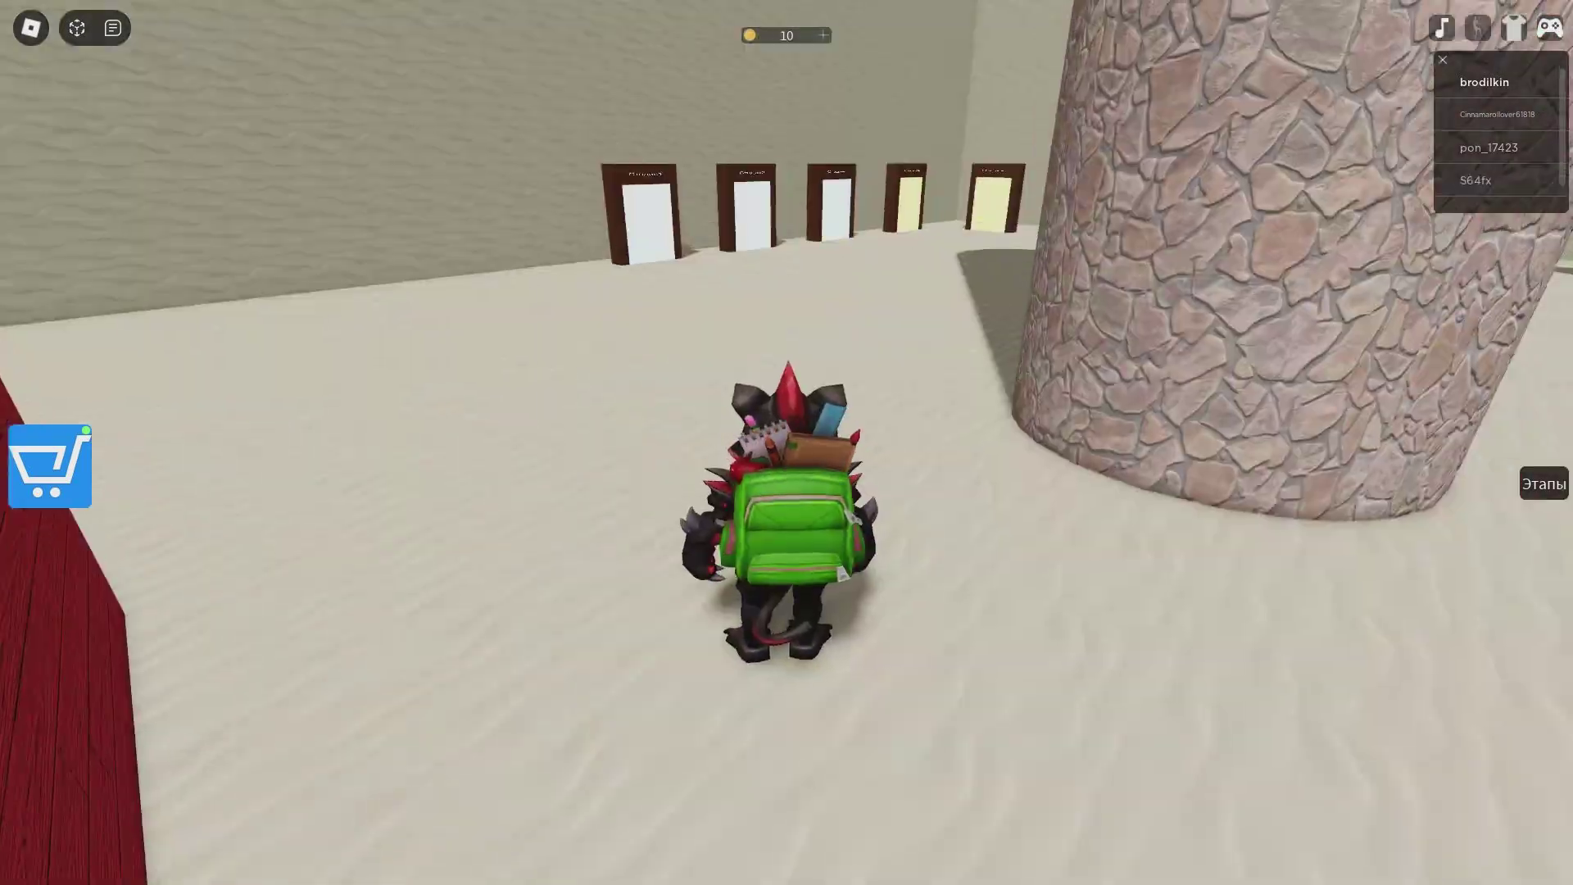
pyautogui.press('.')
pyautogui.press('.')
pyautogui.press('.')
pyautogui.press('w')
pyautogui.press('space')
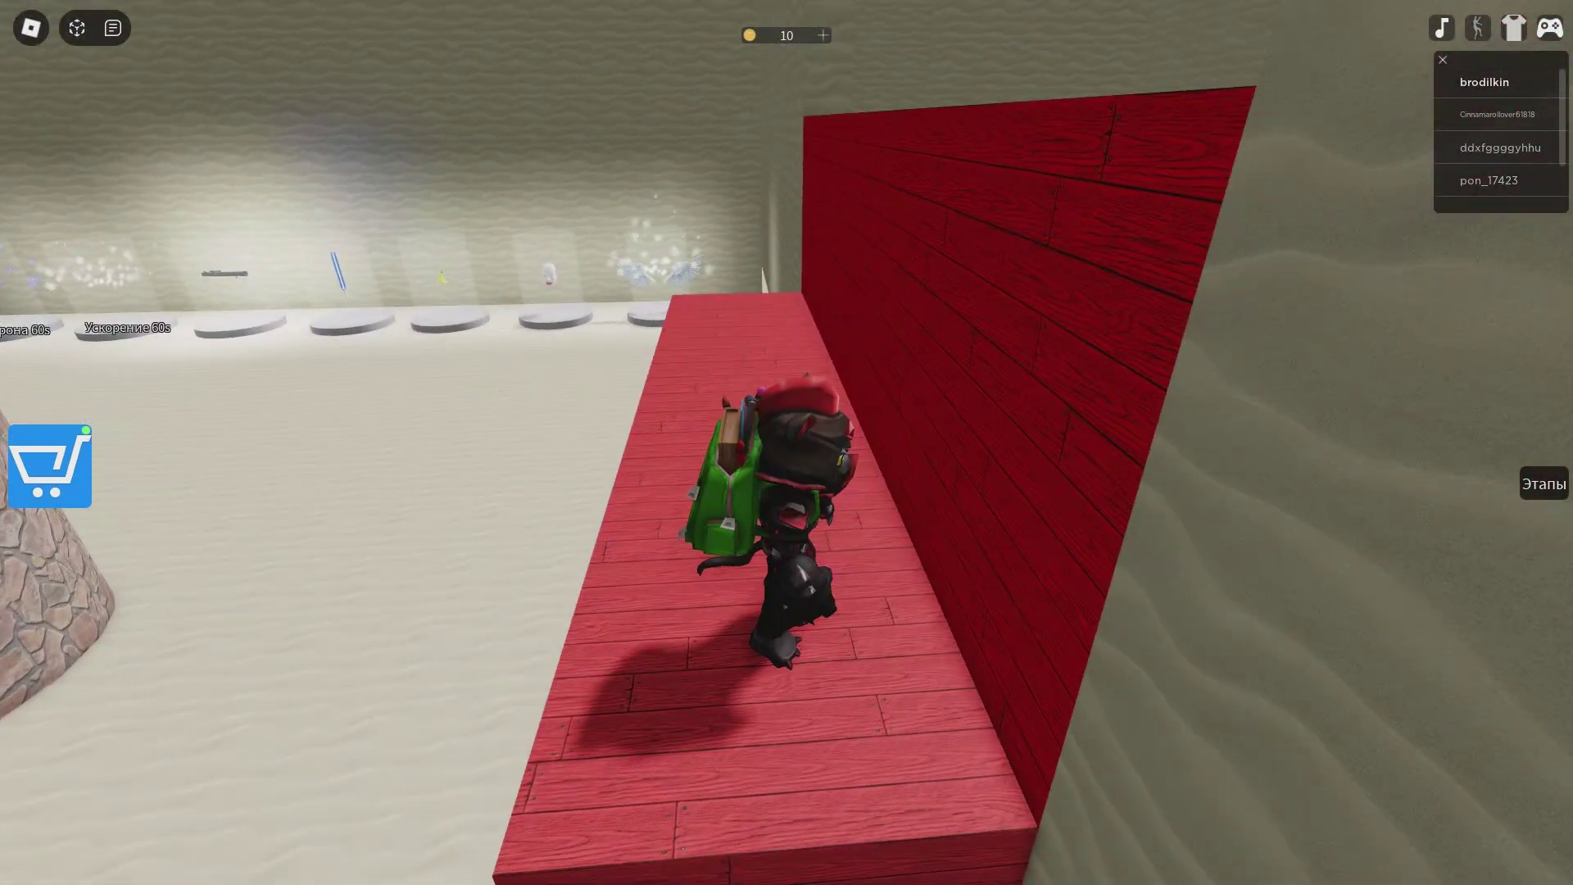
pyautogui.press('i')
pyautogui.press('i')
pyautogui.press('i')
pyautogui.press('.')
pyautogui.press('.')
pyautogui.press('.')
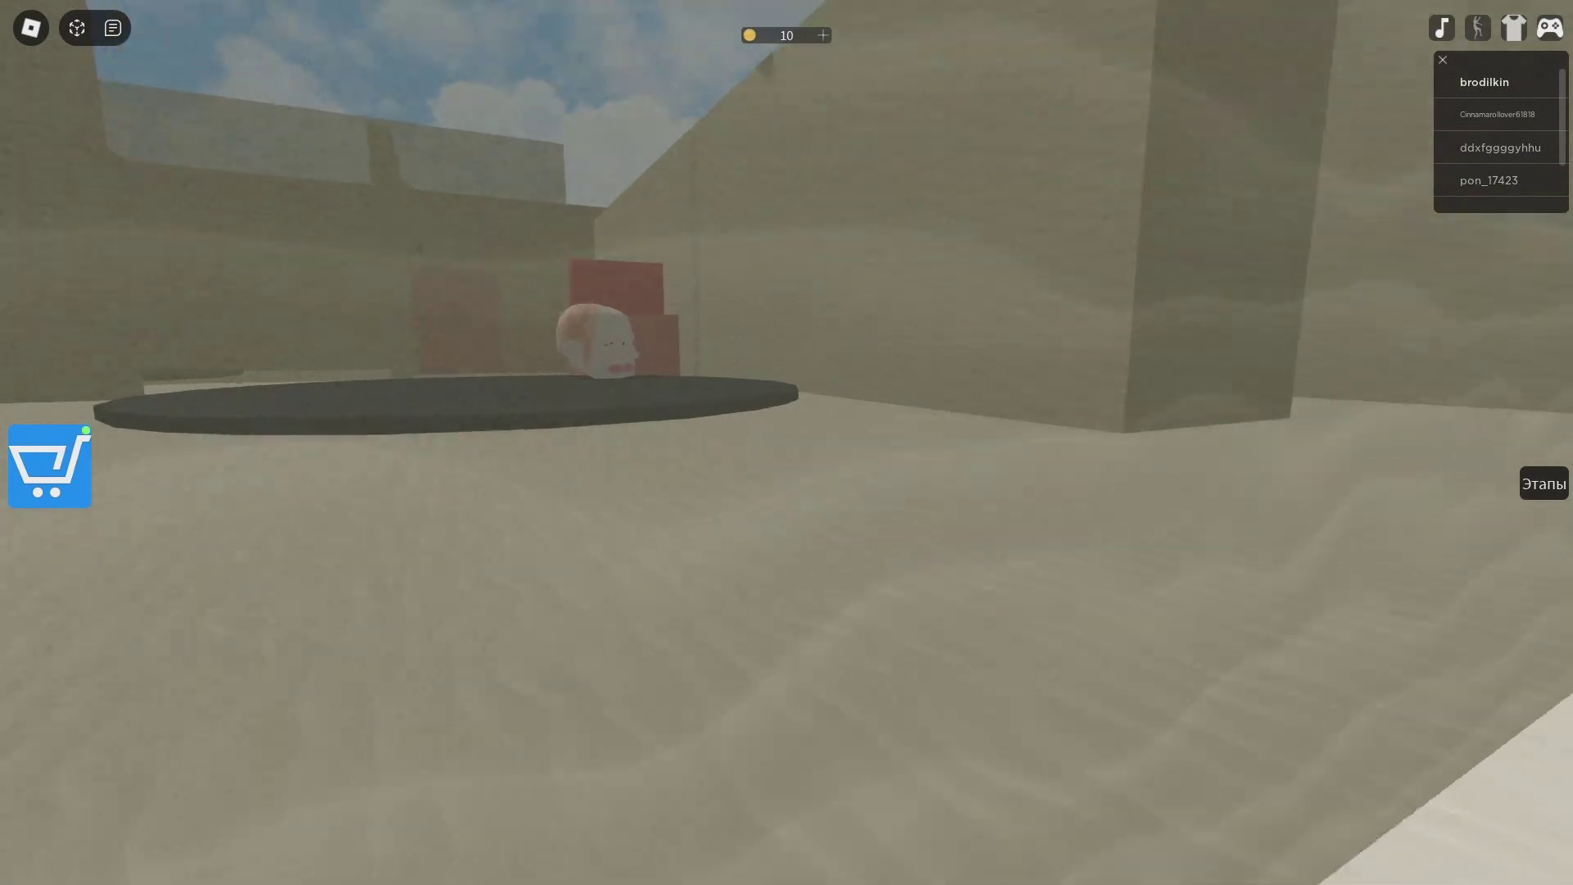
pyautogui.press('w')
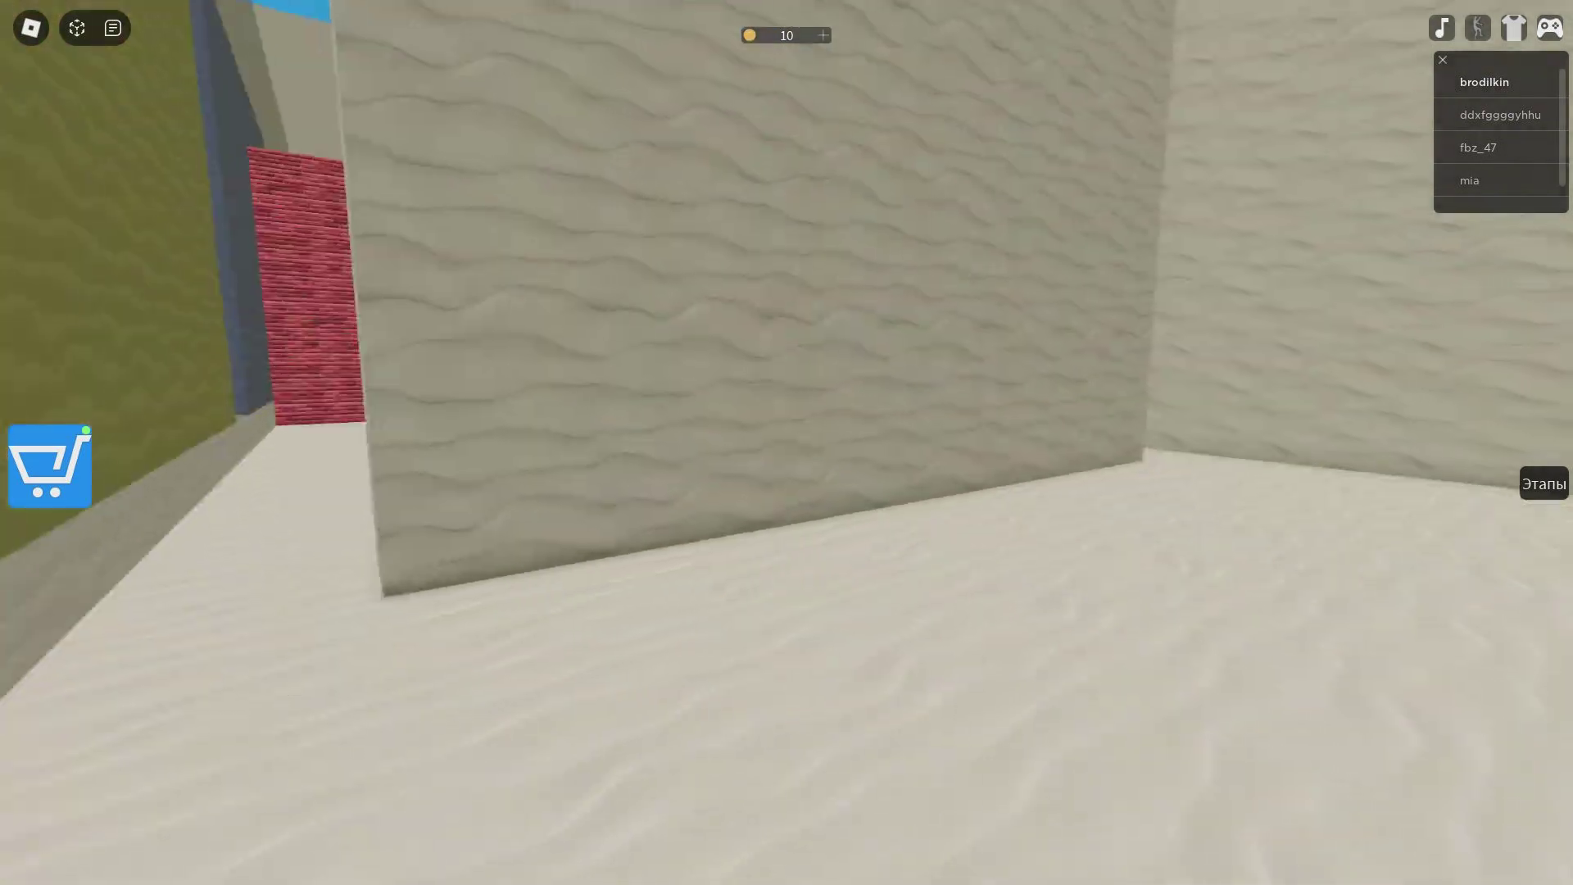
# Climb the brick block, pass the black pads and jump the red brick wall.
pyautogui.press('w')
pyautogui.press('space')
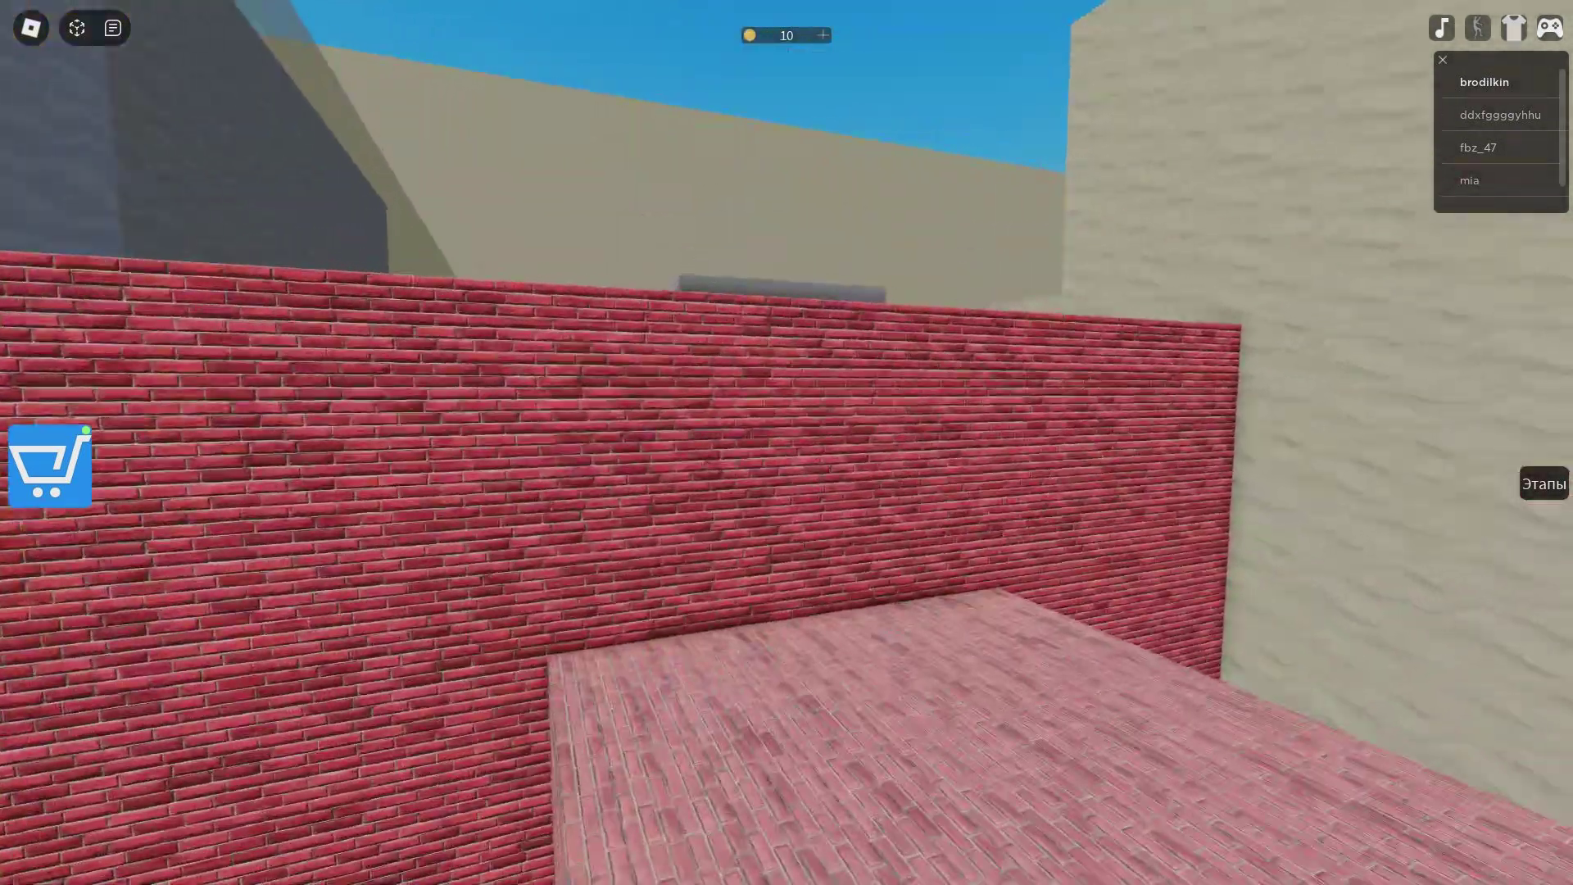
pyautogui.press('w')
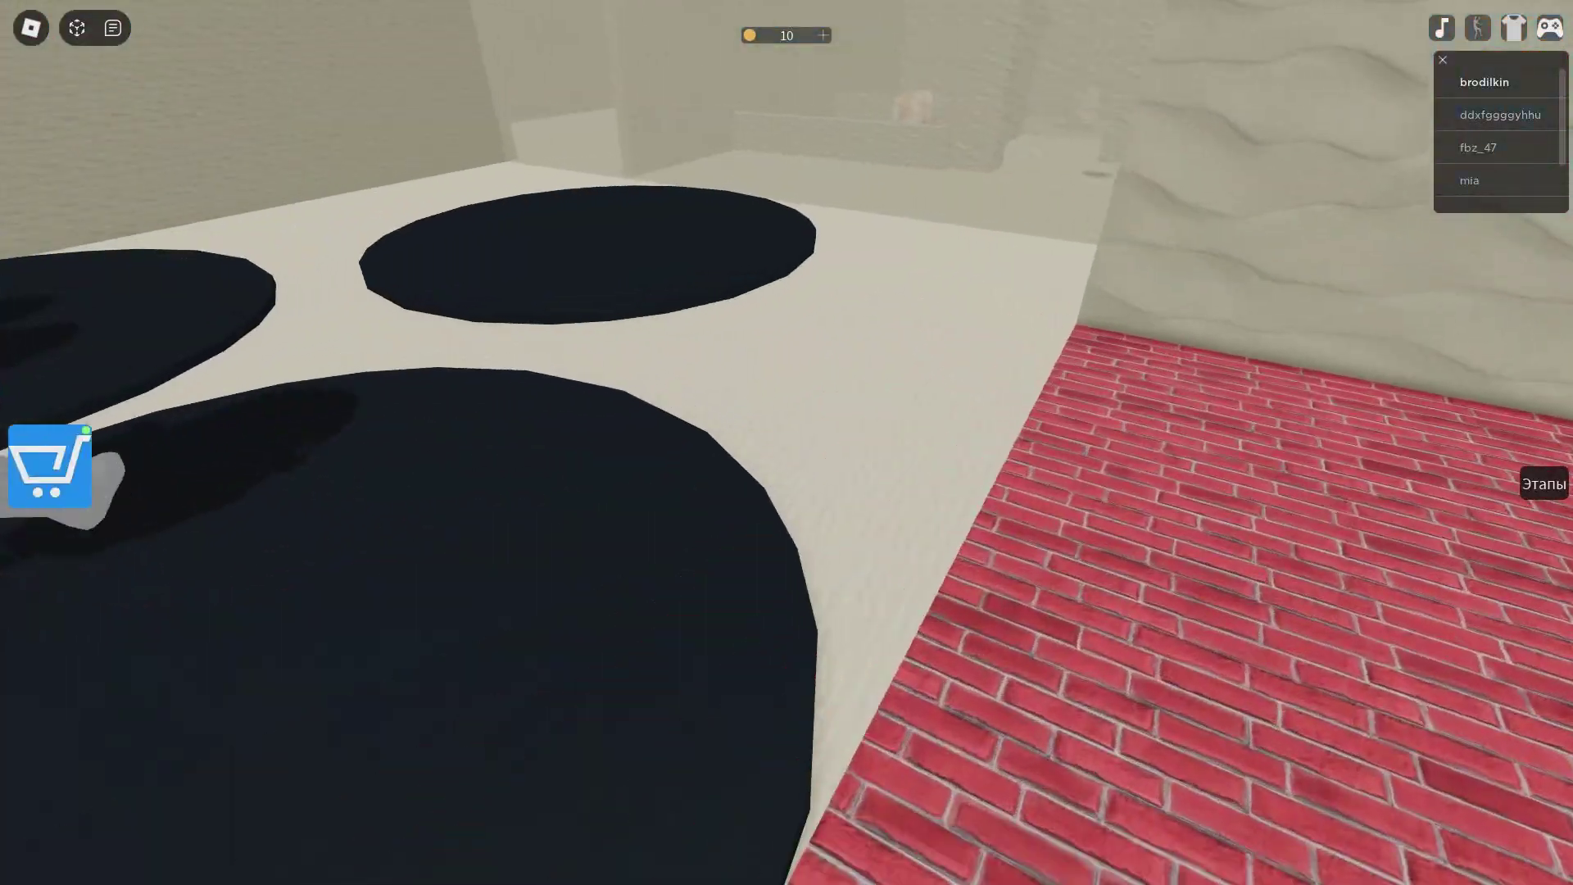
pyautogui.press('w')
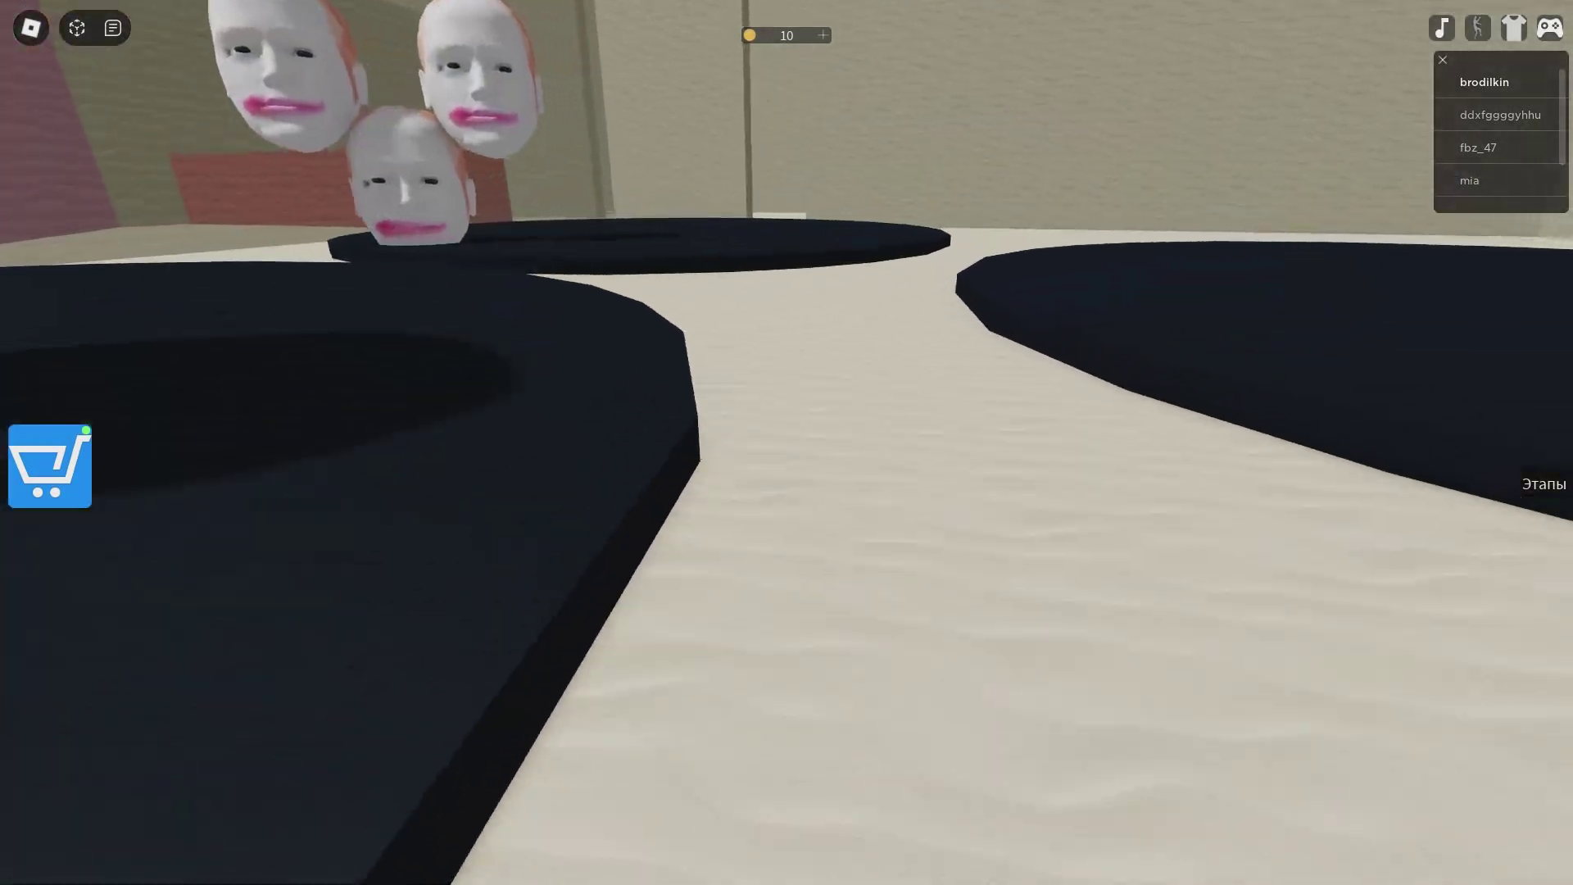
pyautogui.press('w')
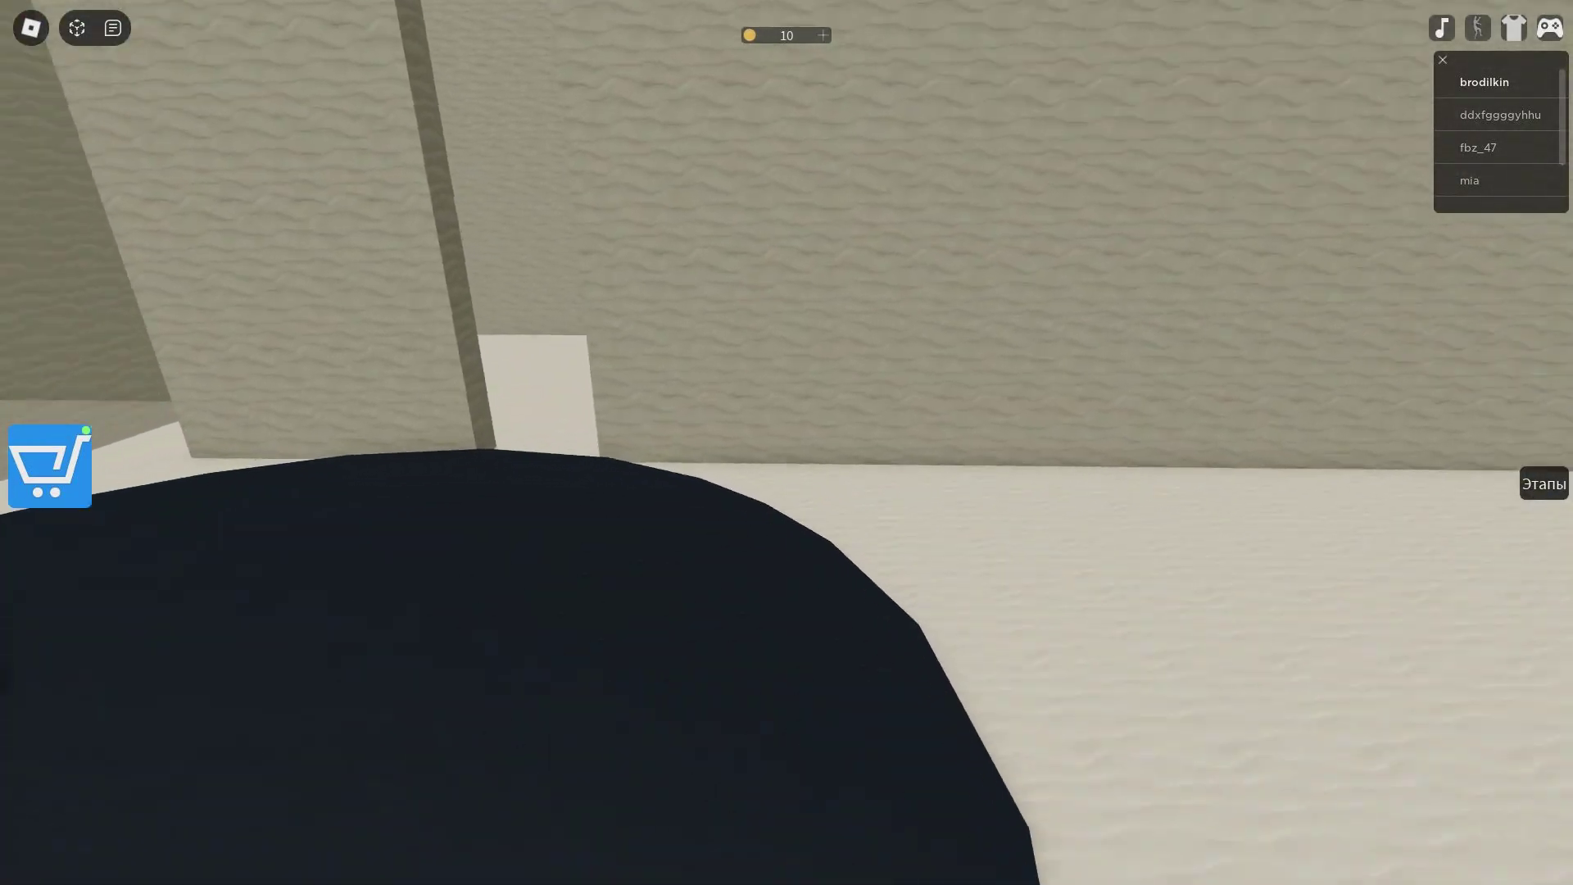
pyautogui.press('w')
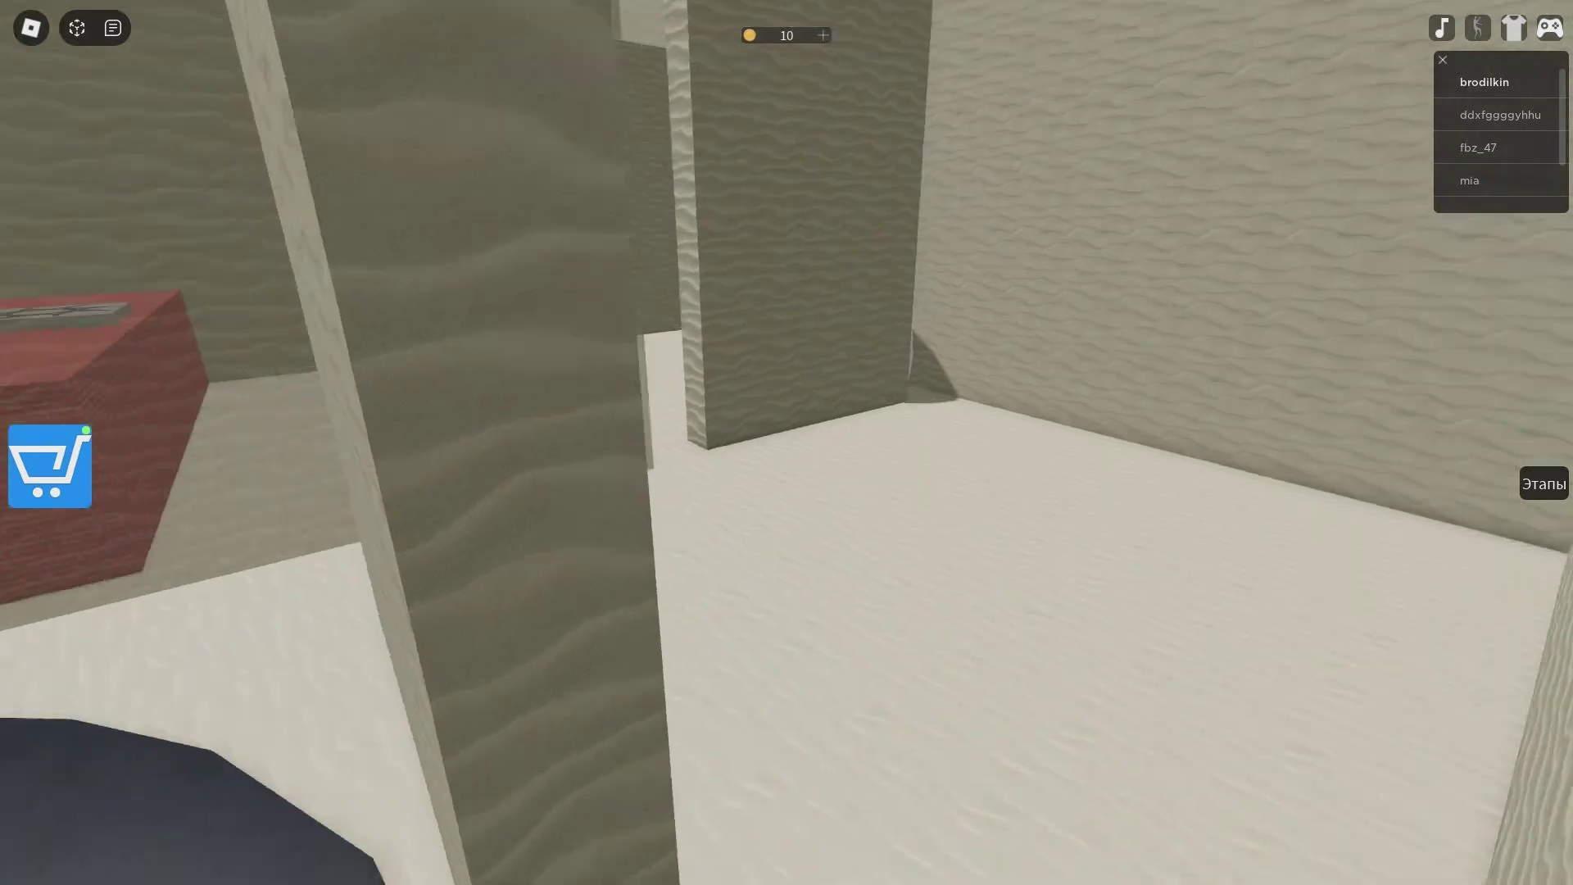
pyautogui.press('w')
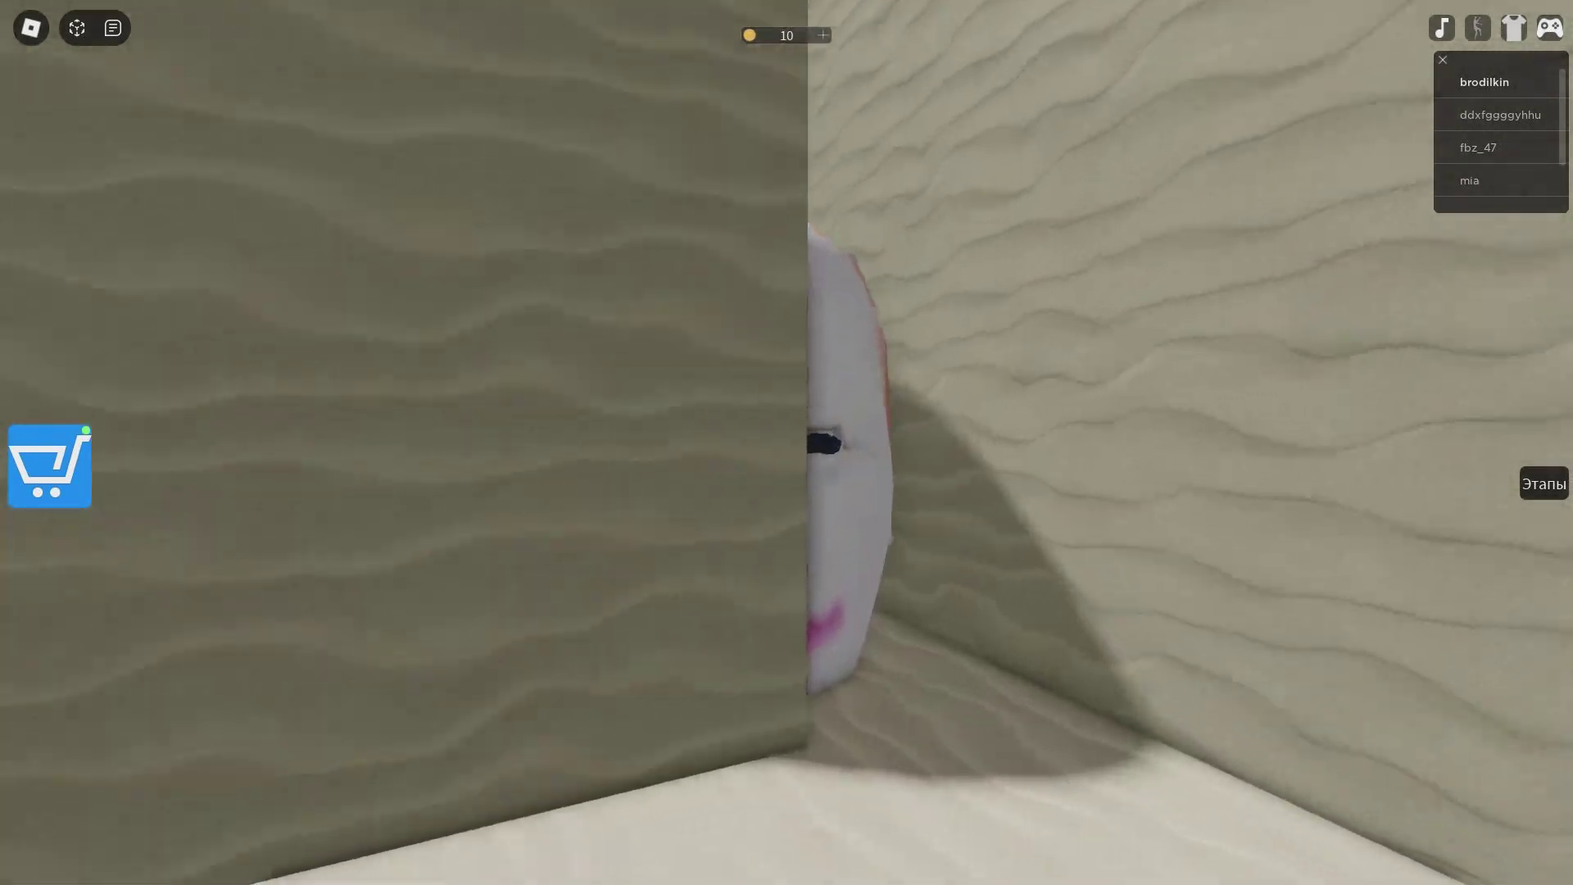
pyautogui.press('w')
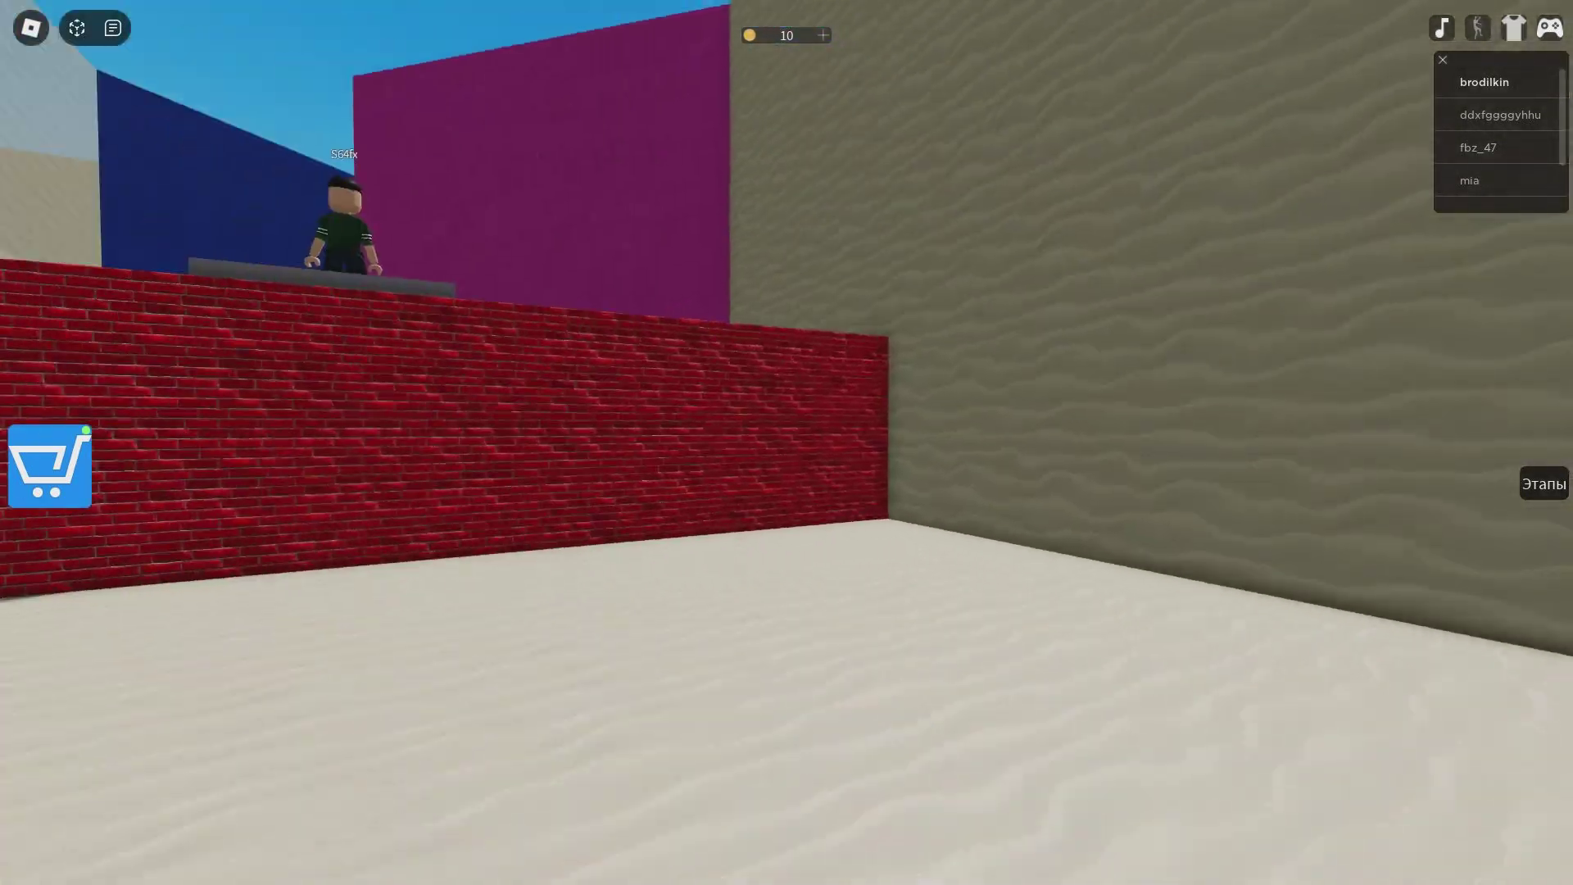
pyautogui.press('w')
pyautogui.press('space')
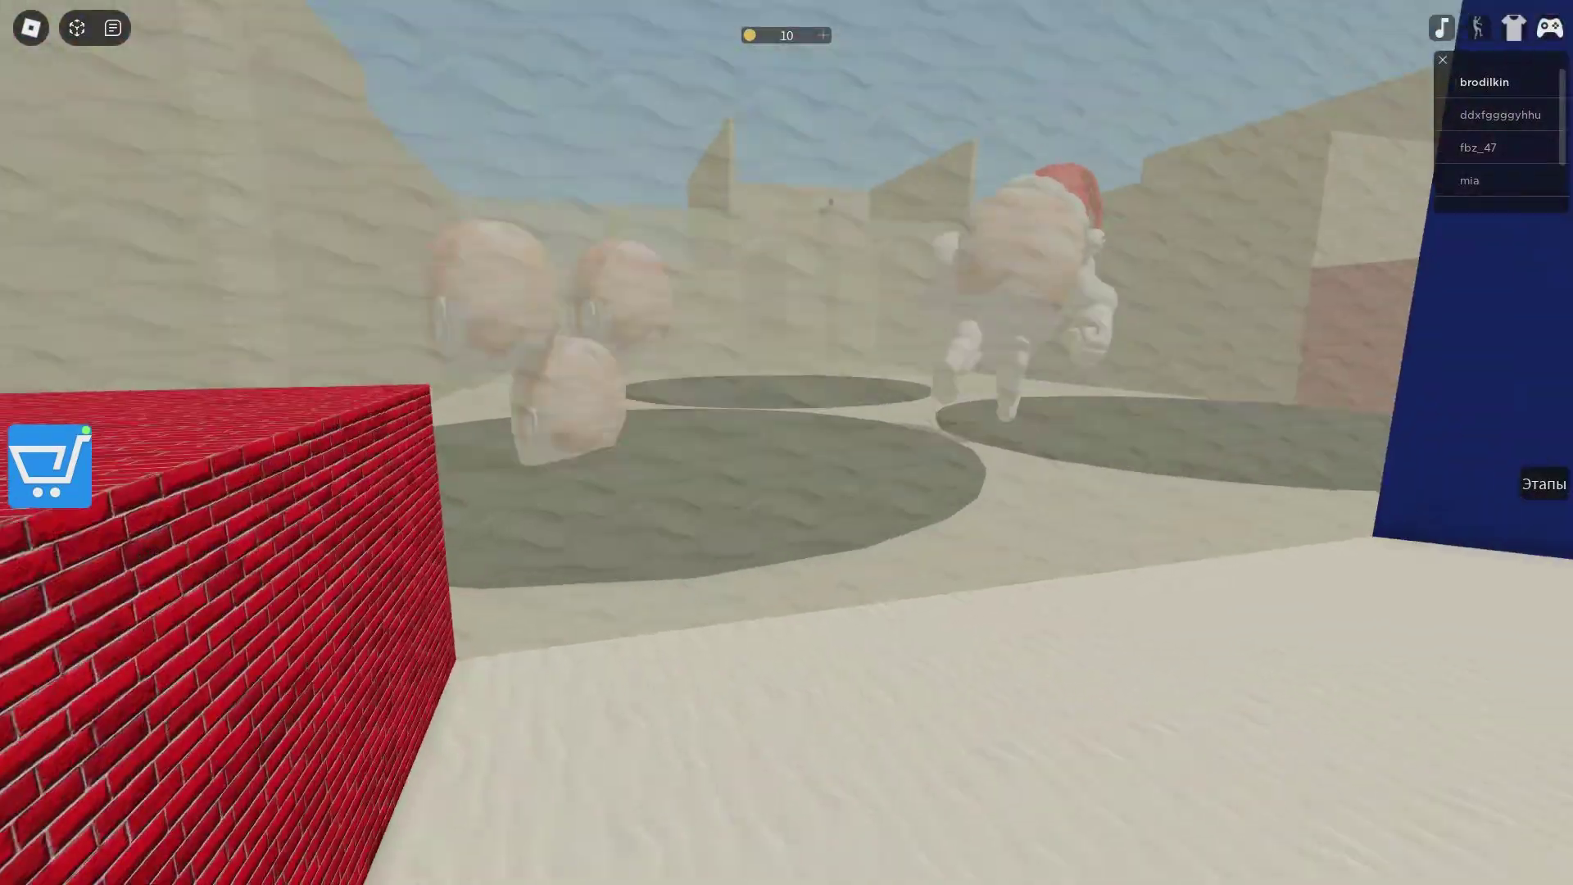
# Weave through the blue and magenta maze corridors onto the grey teleport pad.
pyautogui.press('w')
pyautogui.press('w')
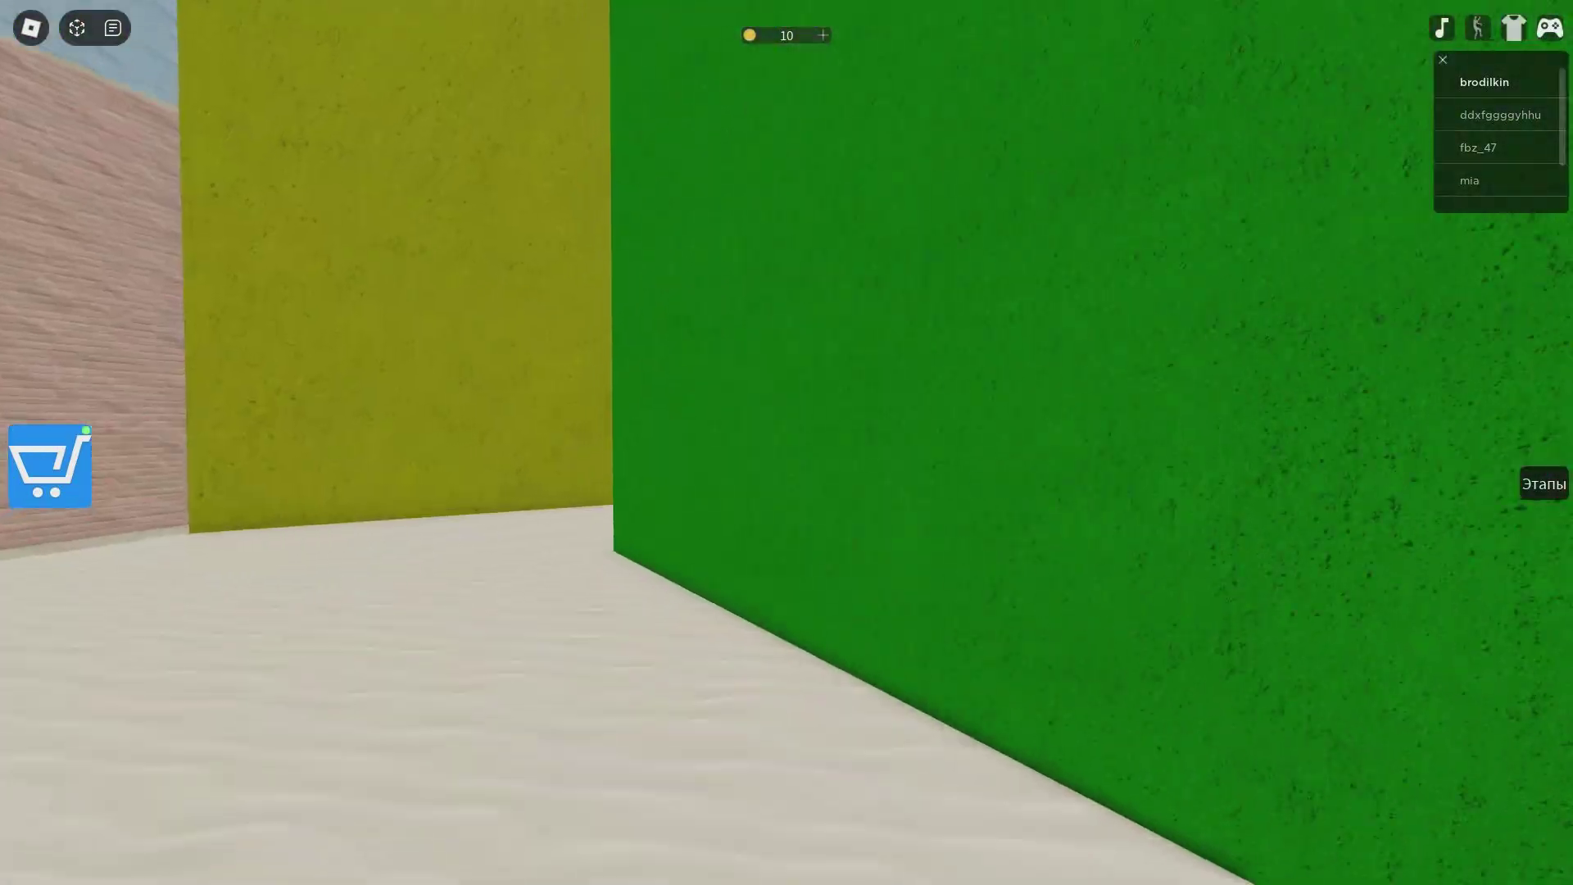
pyautogui.press('w')
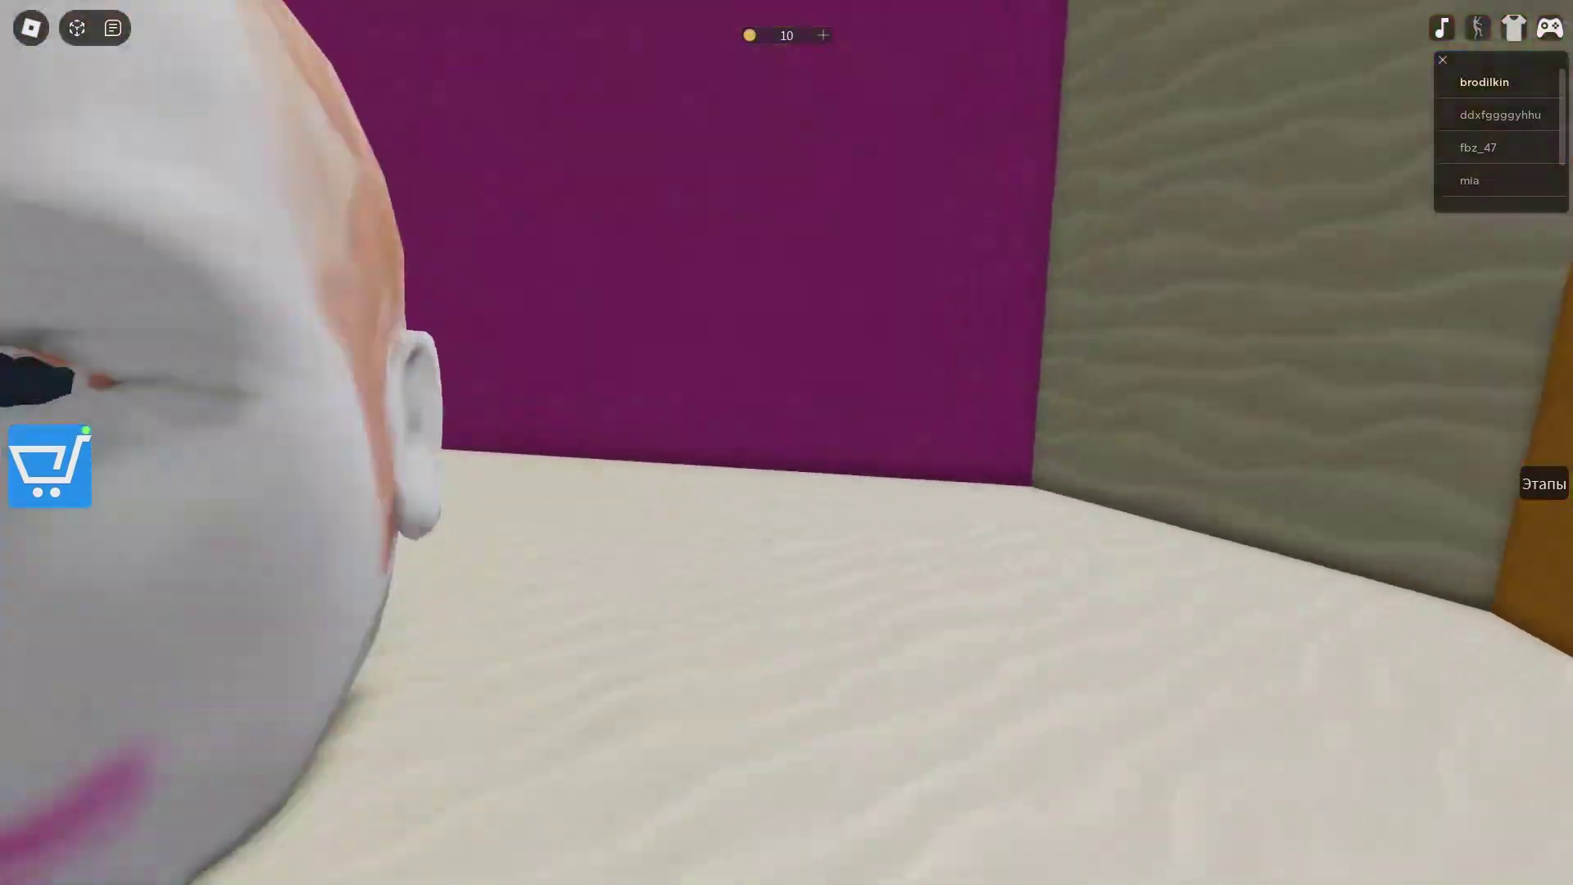
pyautogui.press('w')
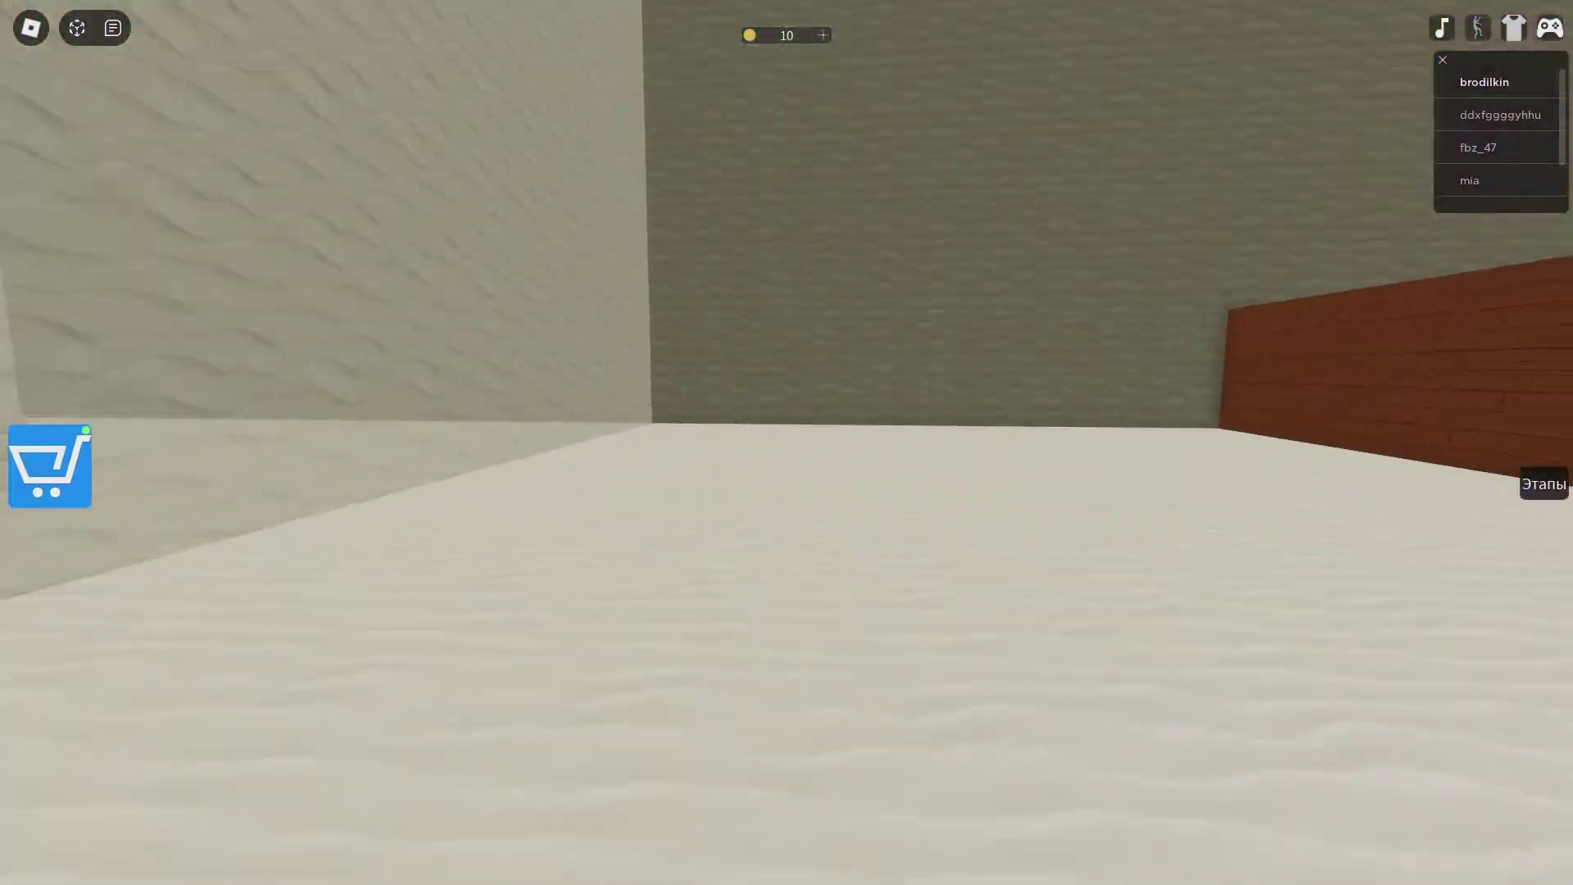
pyautogui.press('w')
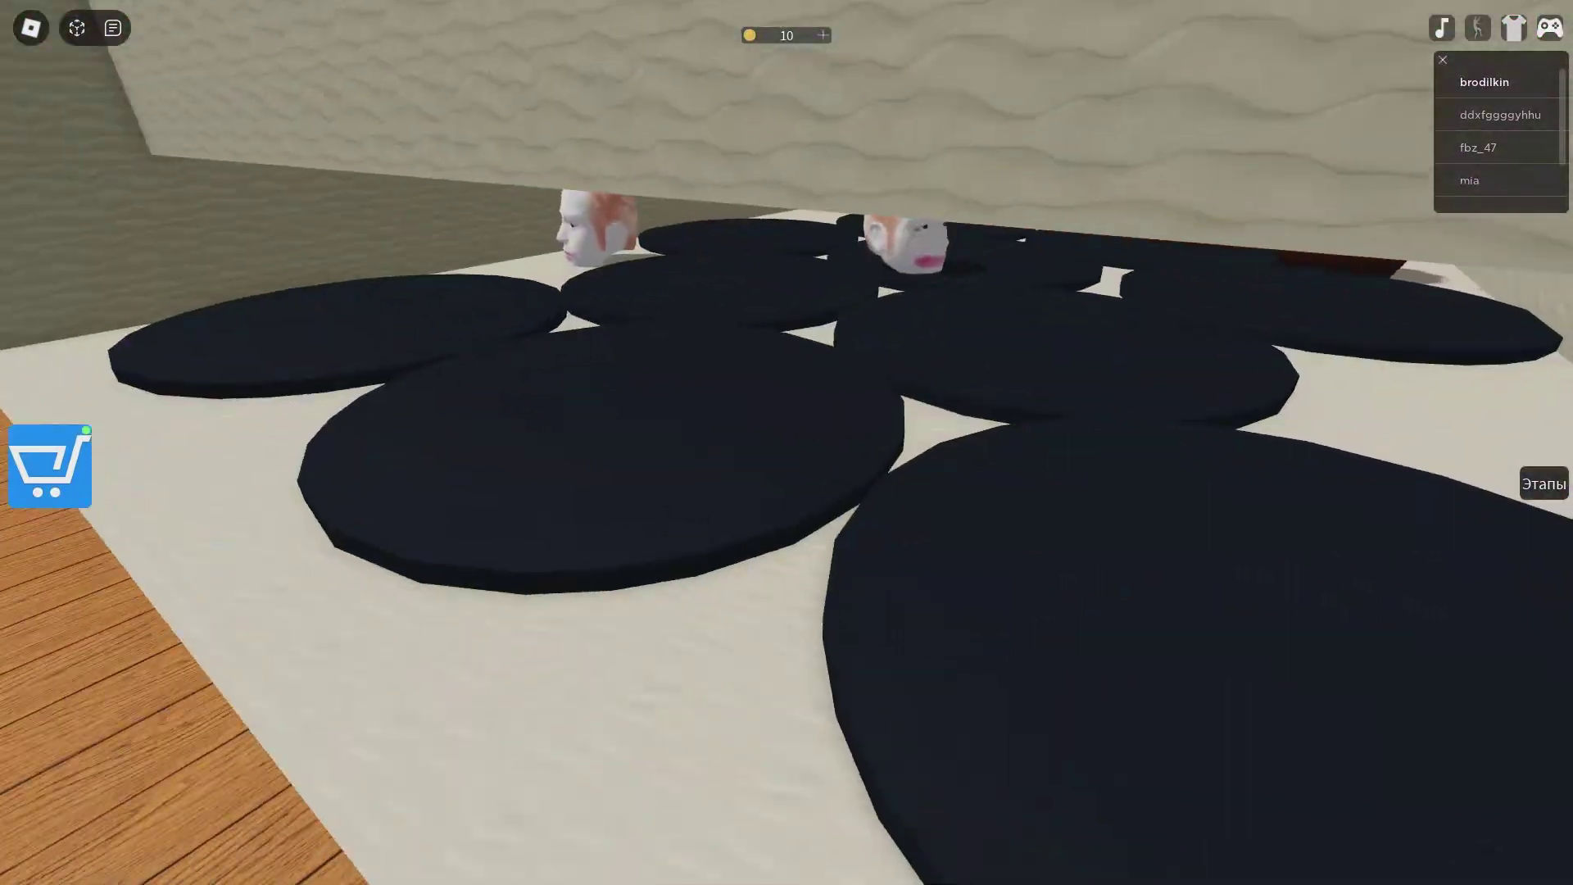
# Cross the dark discs past the heads and collect the coin, reaching 20 coins.
pyautogui.press('w')
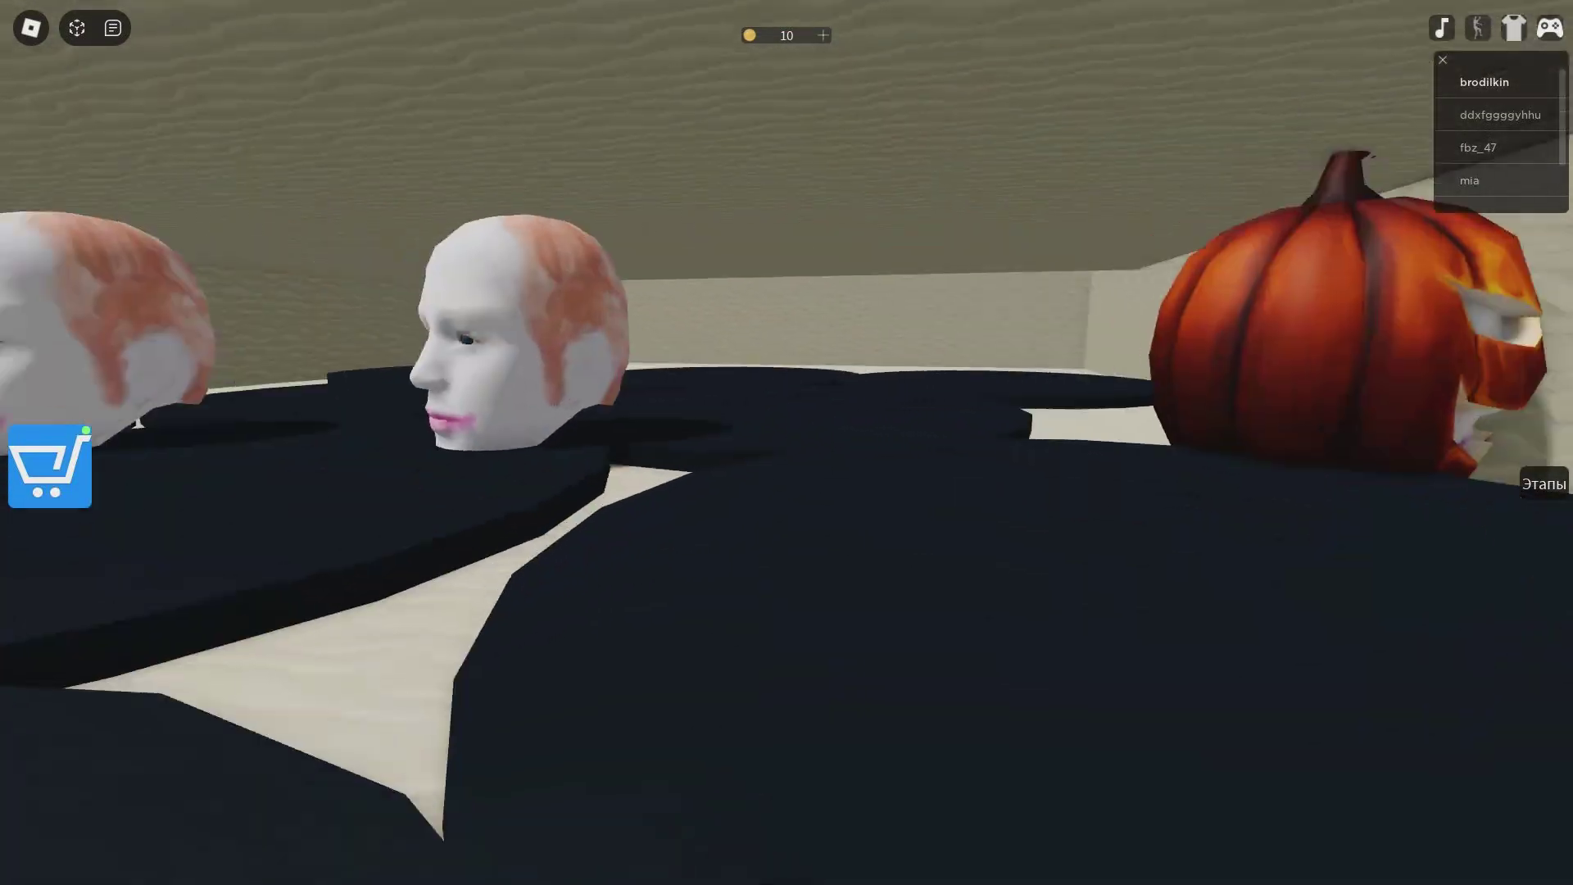
pyautogui.press('w')
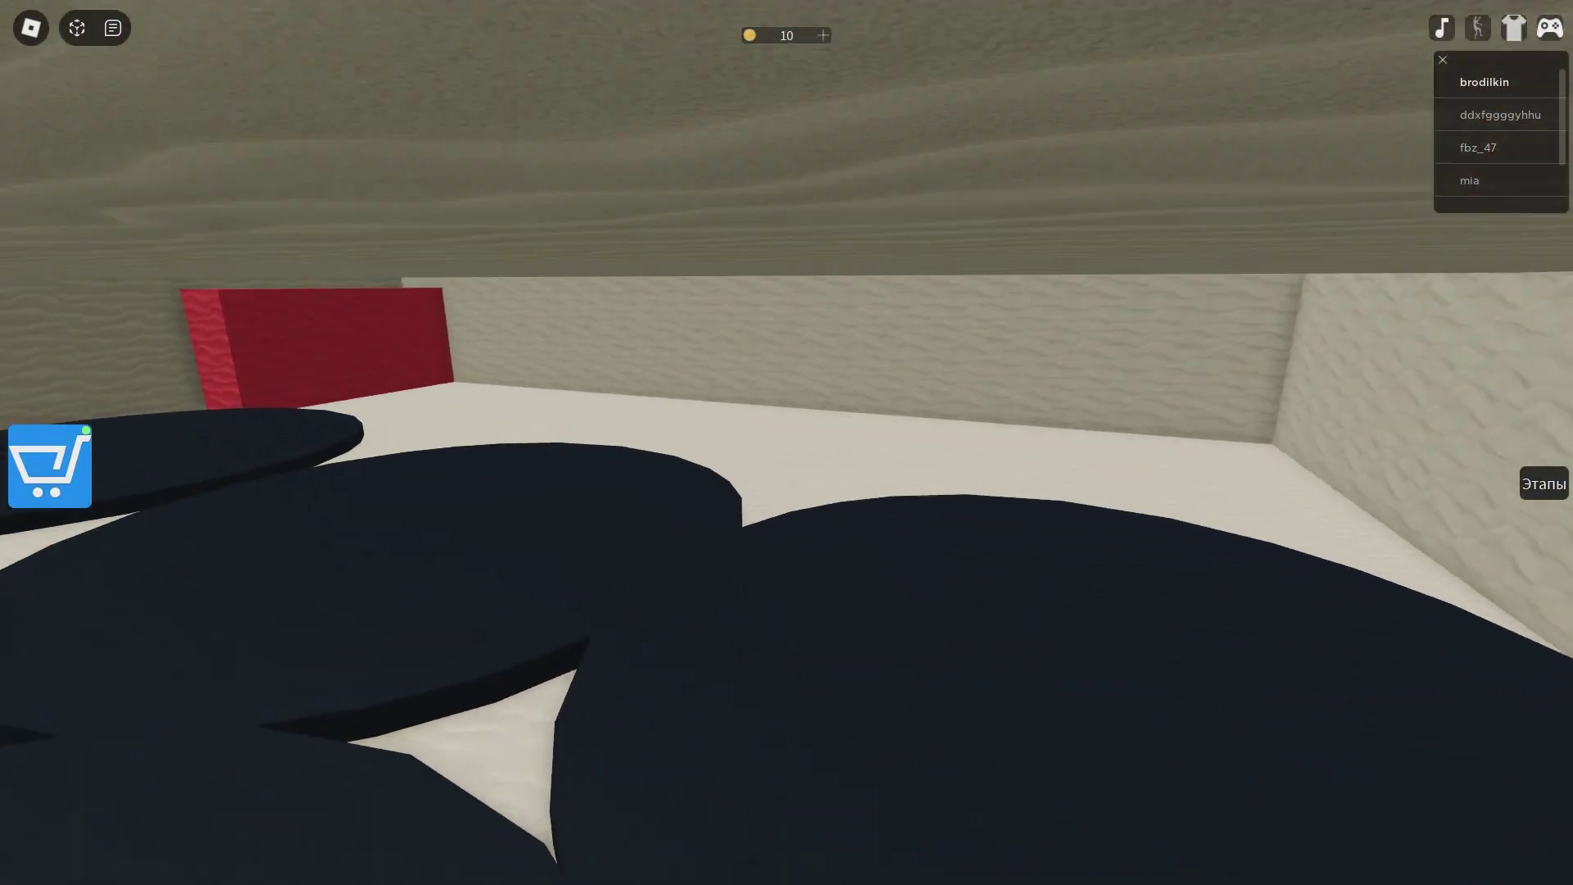
pyautogui.press('w')
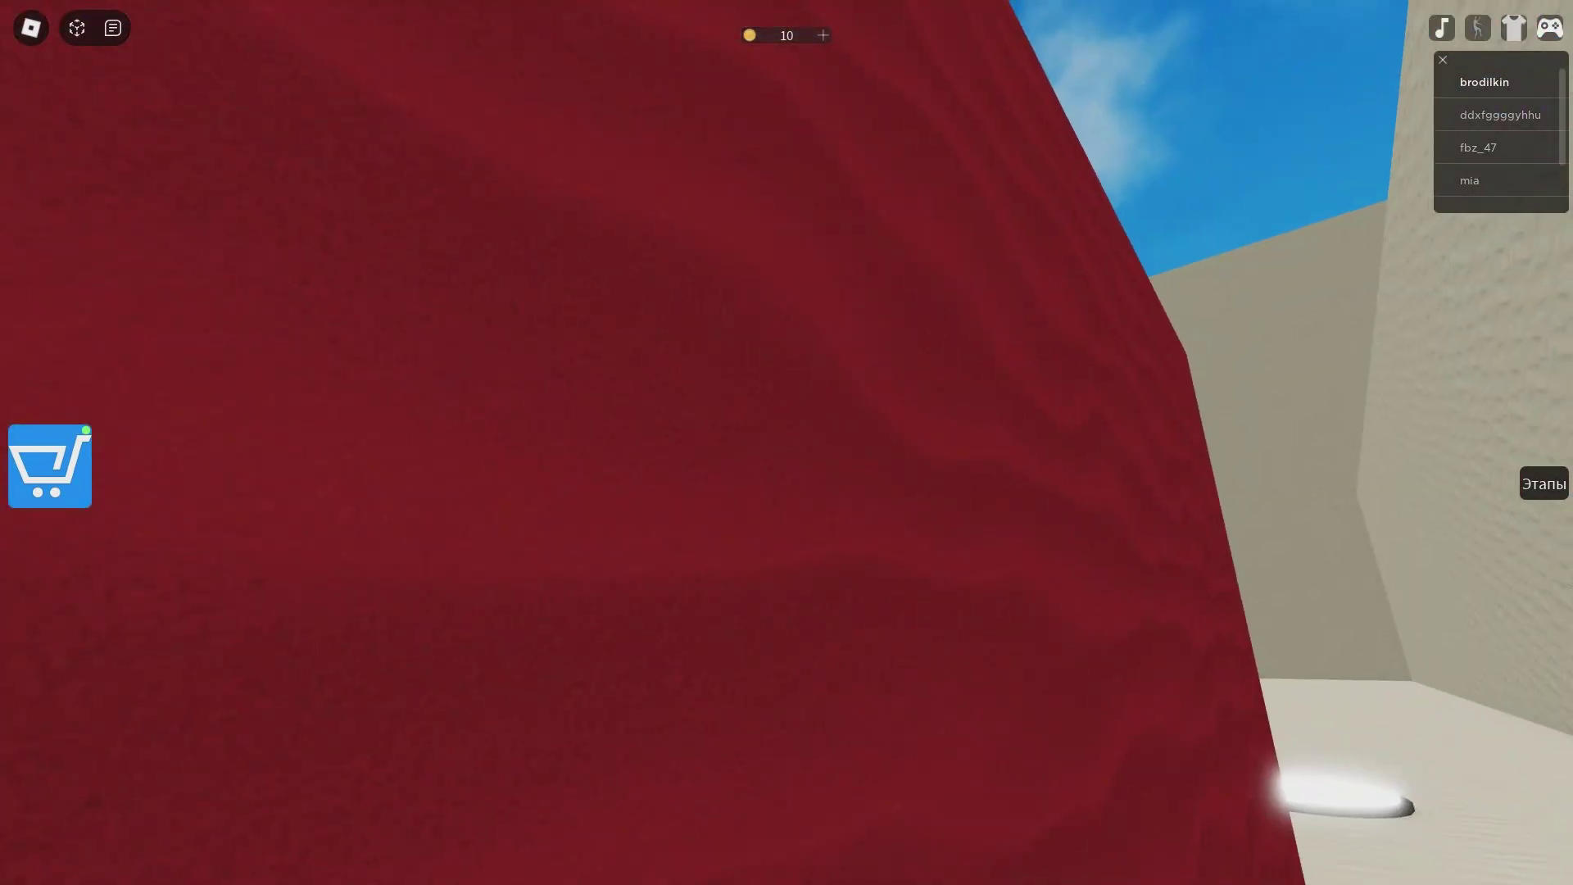
pyautogui.press('w')
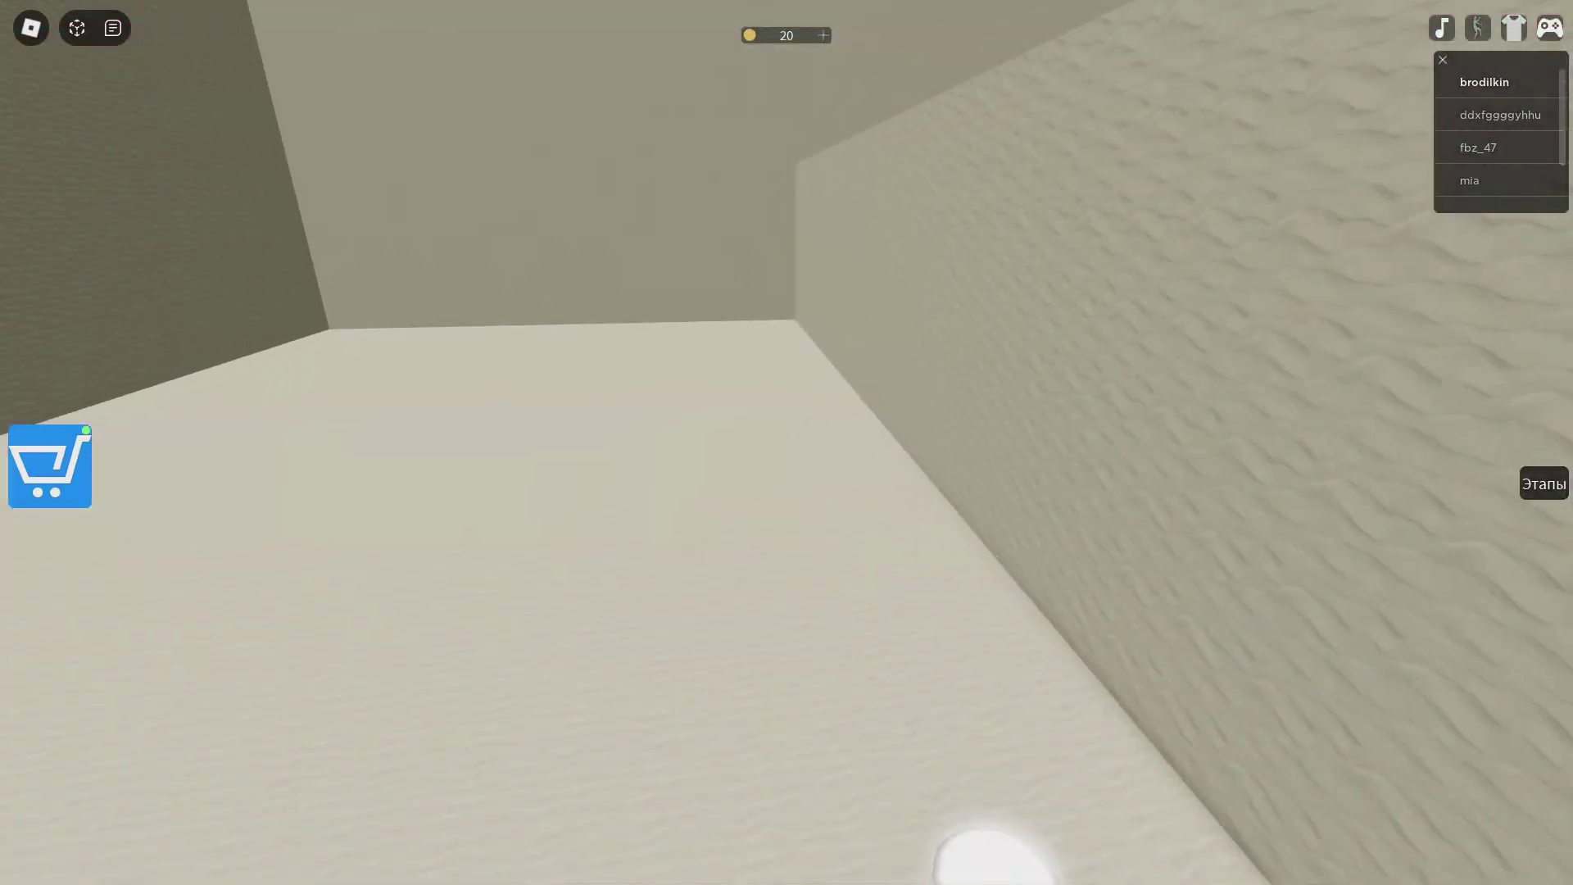
# Step onto the spawn pad to move on to the dark stone corridor stage.
pyautogui.press('w')
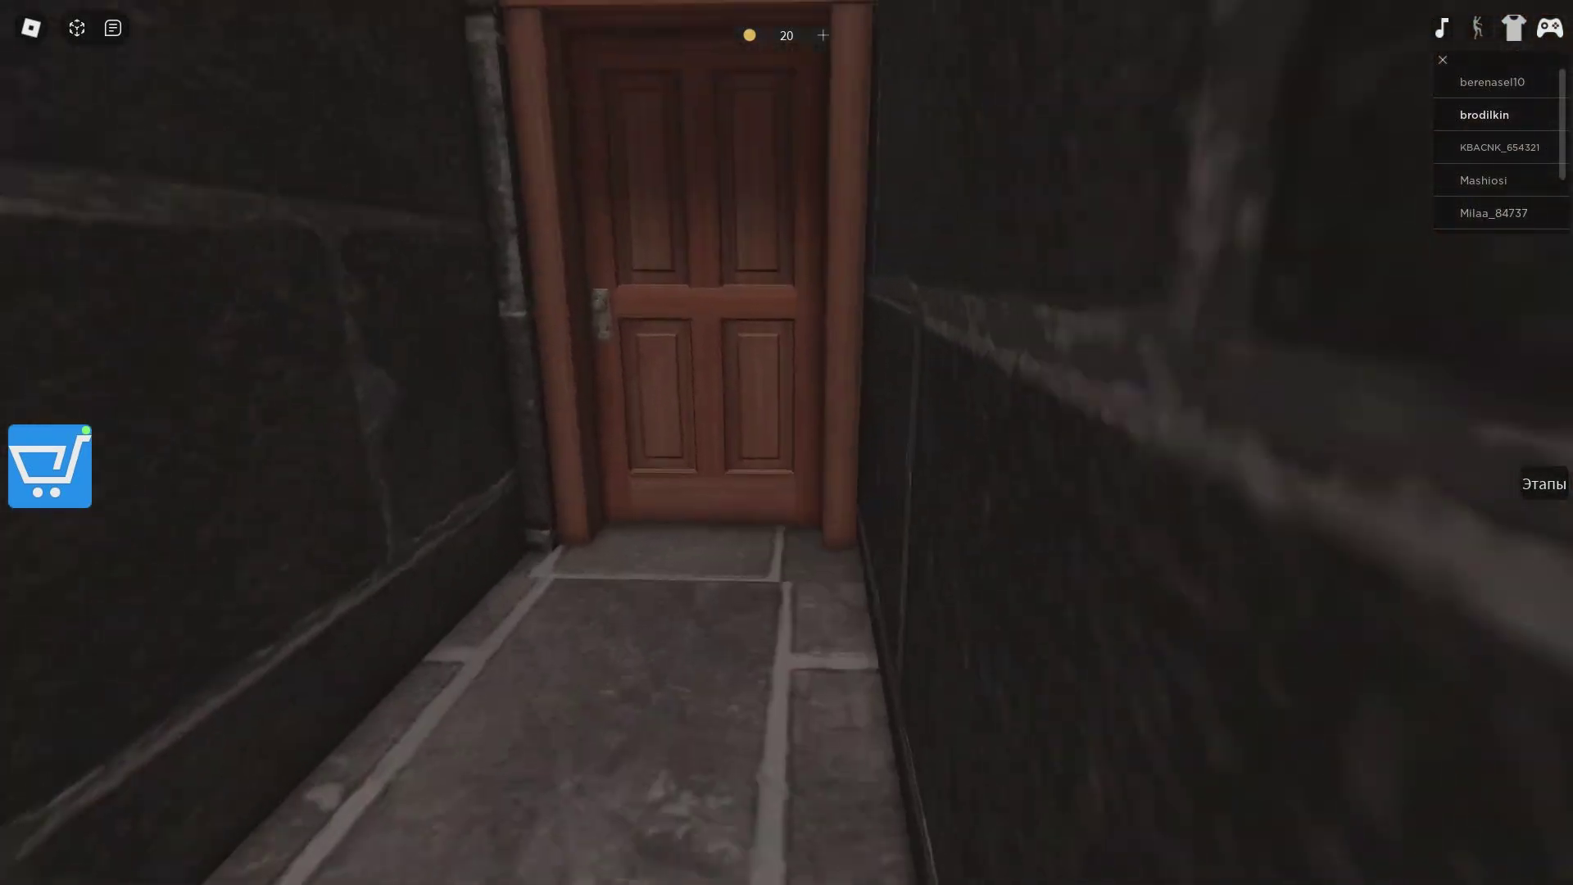
# Go through the wooden door and along the red-arrow platform into the giant-head room.
pyautogui.press('w')
pyautogui.press('w')
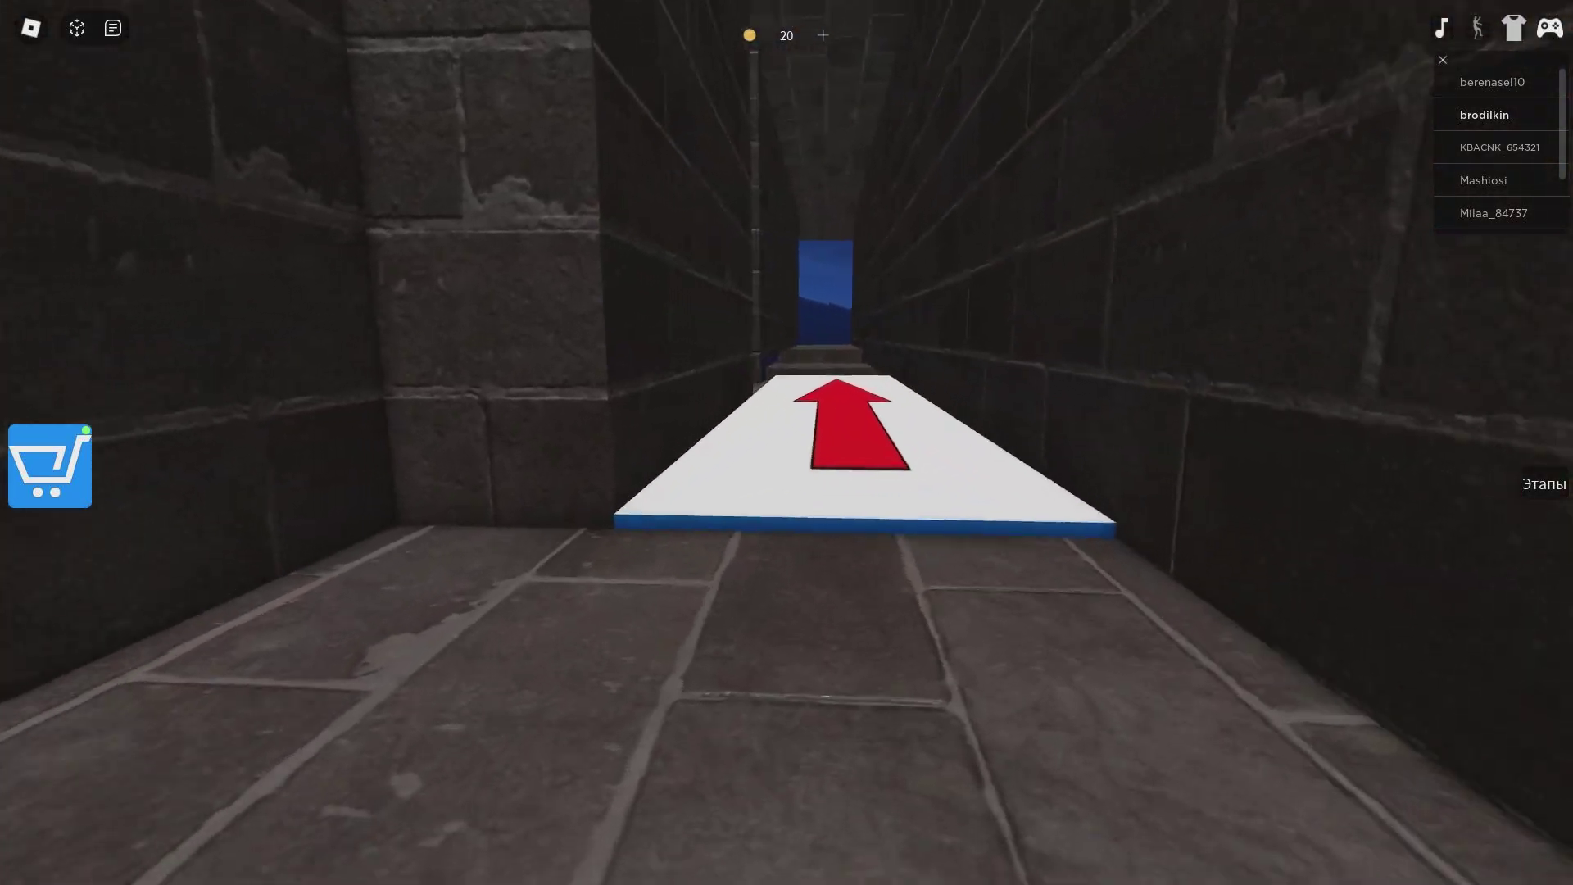
pyautogui.press('w')
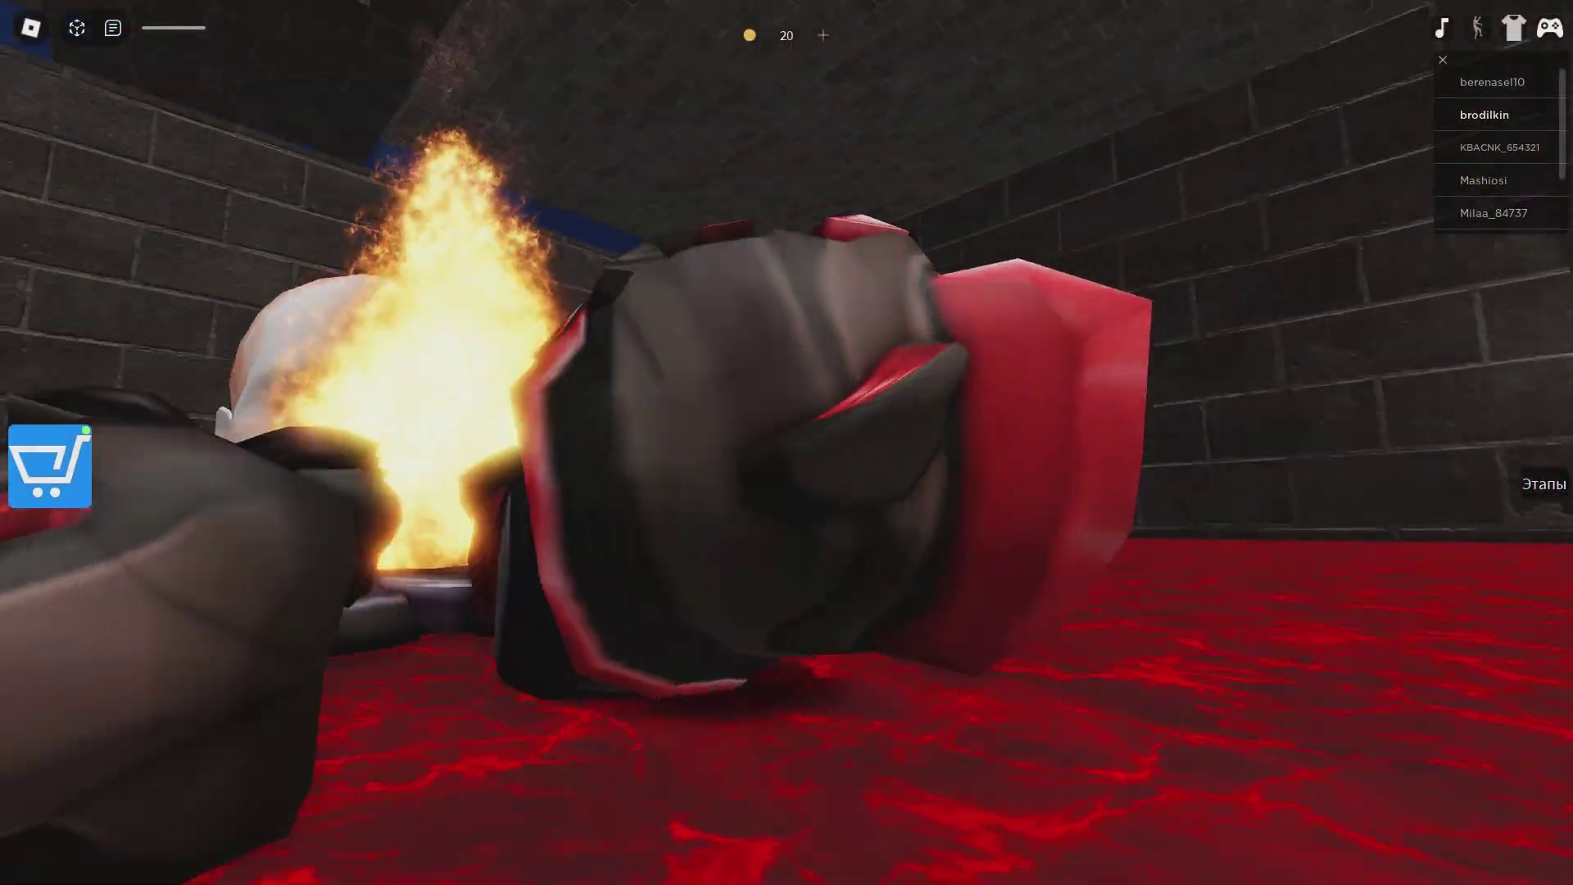
# Push through the stone maze, back off a wall, and follow the green-arrow corridor to the red floor.
pyautogui.press('w')
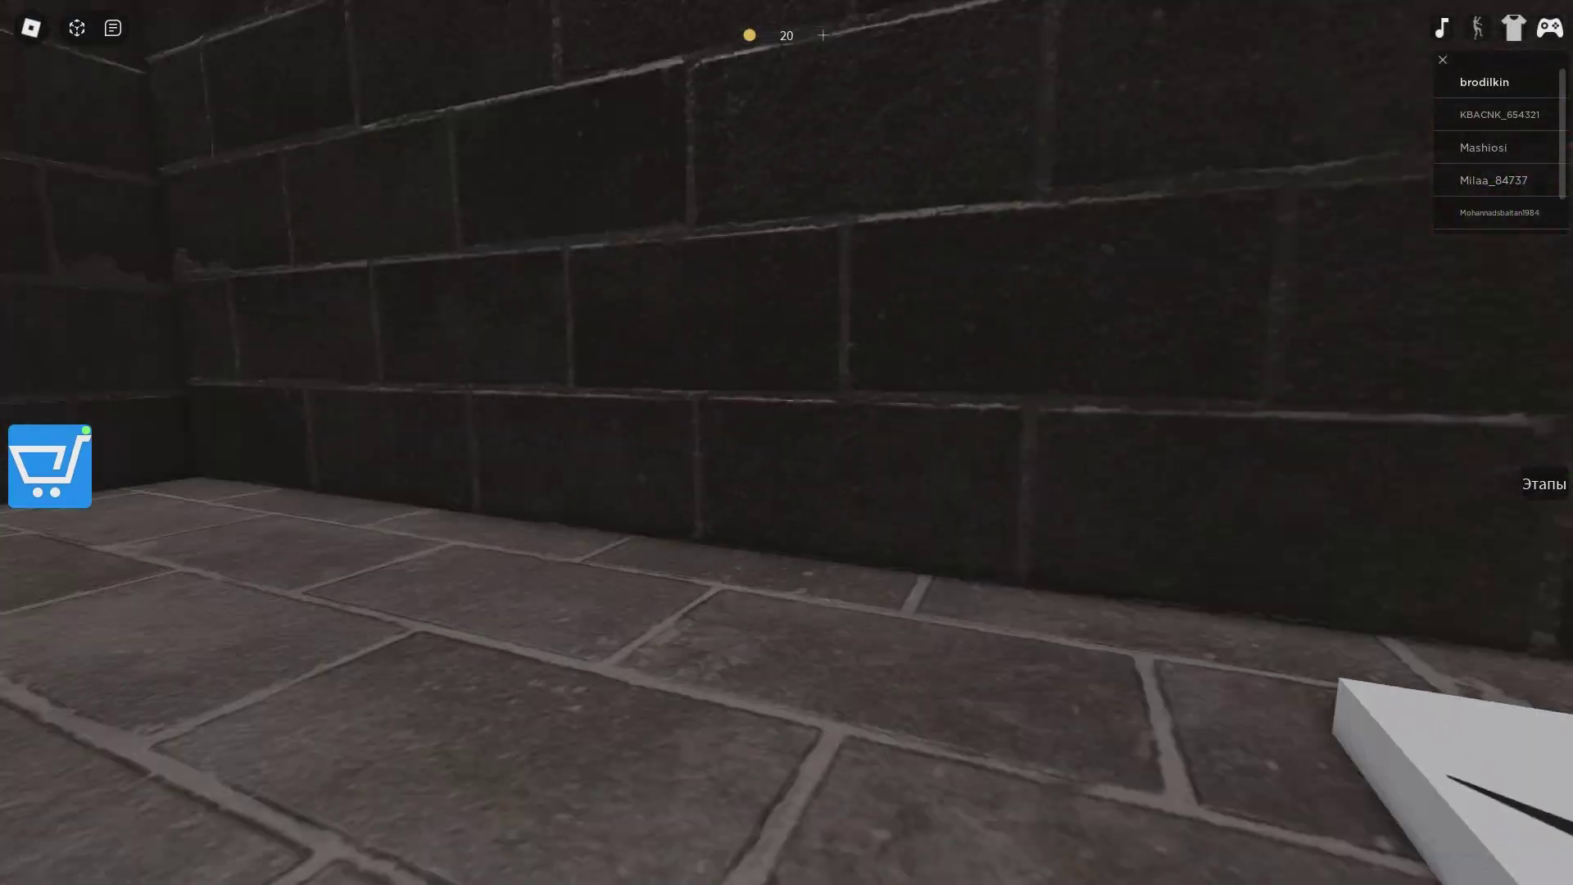
pyautogui.press('w')
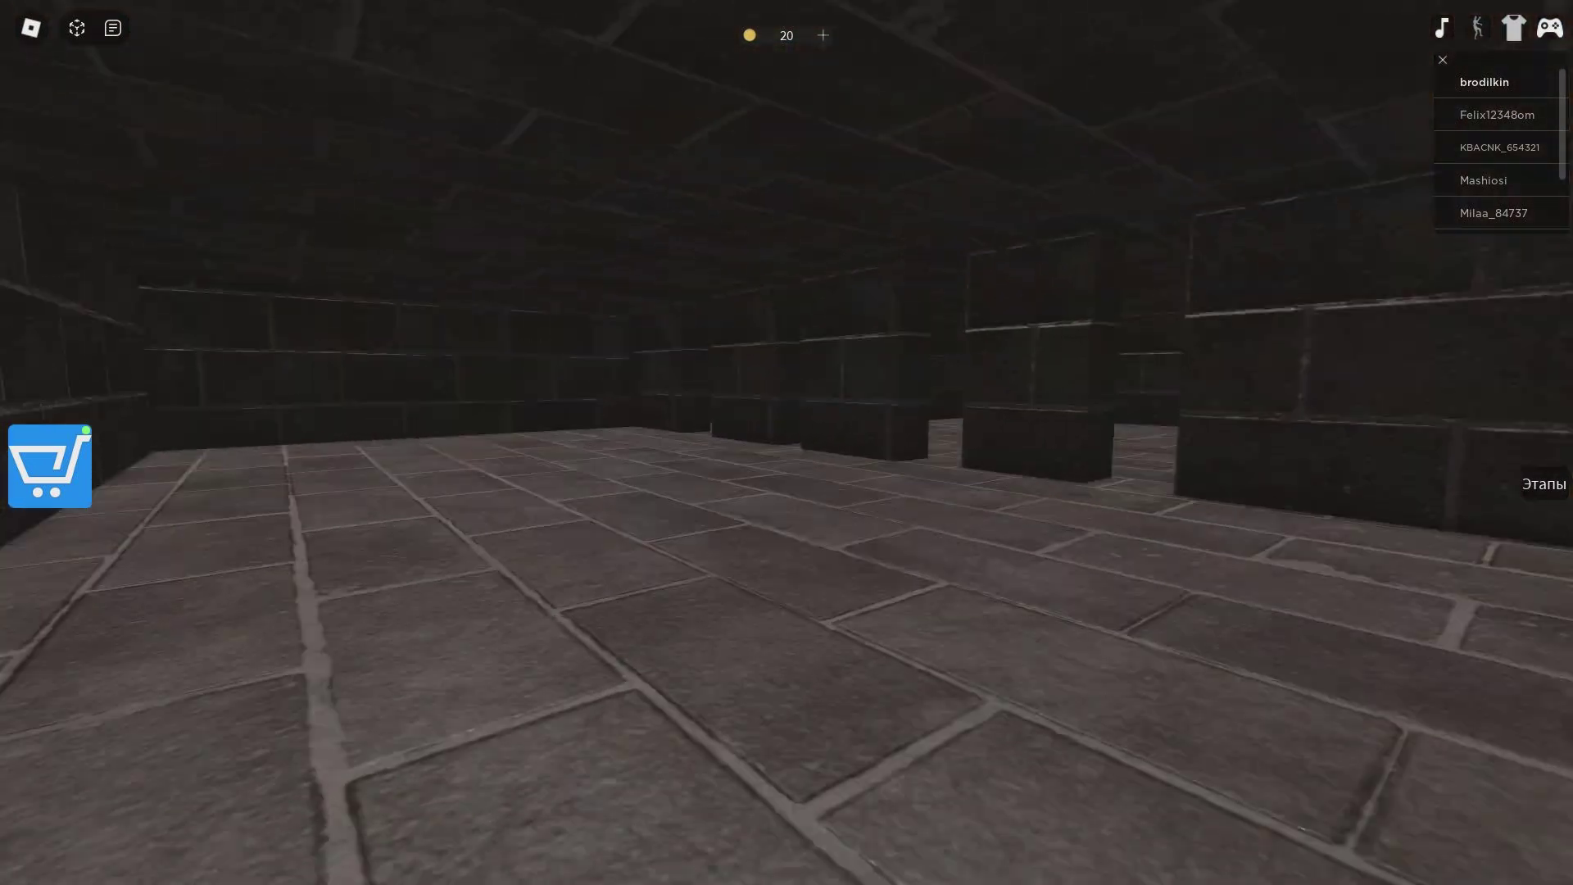
pyautogui.press('w')
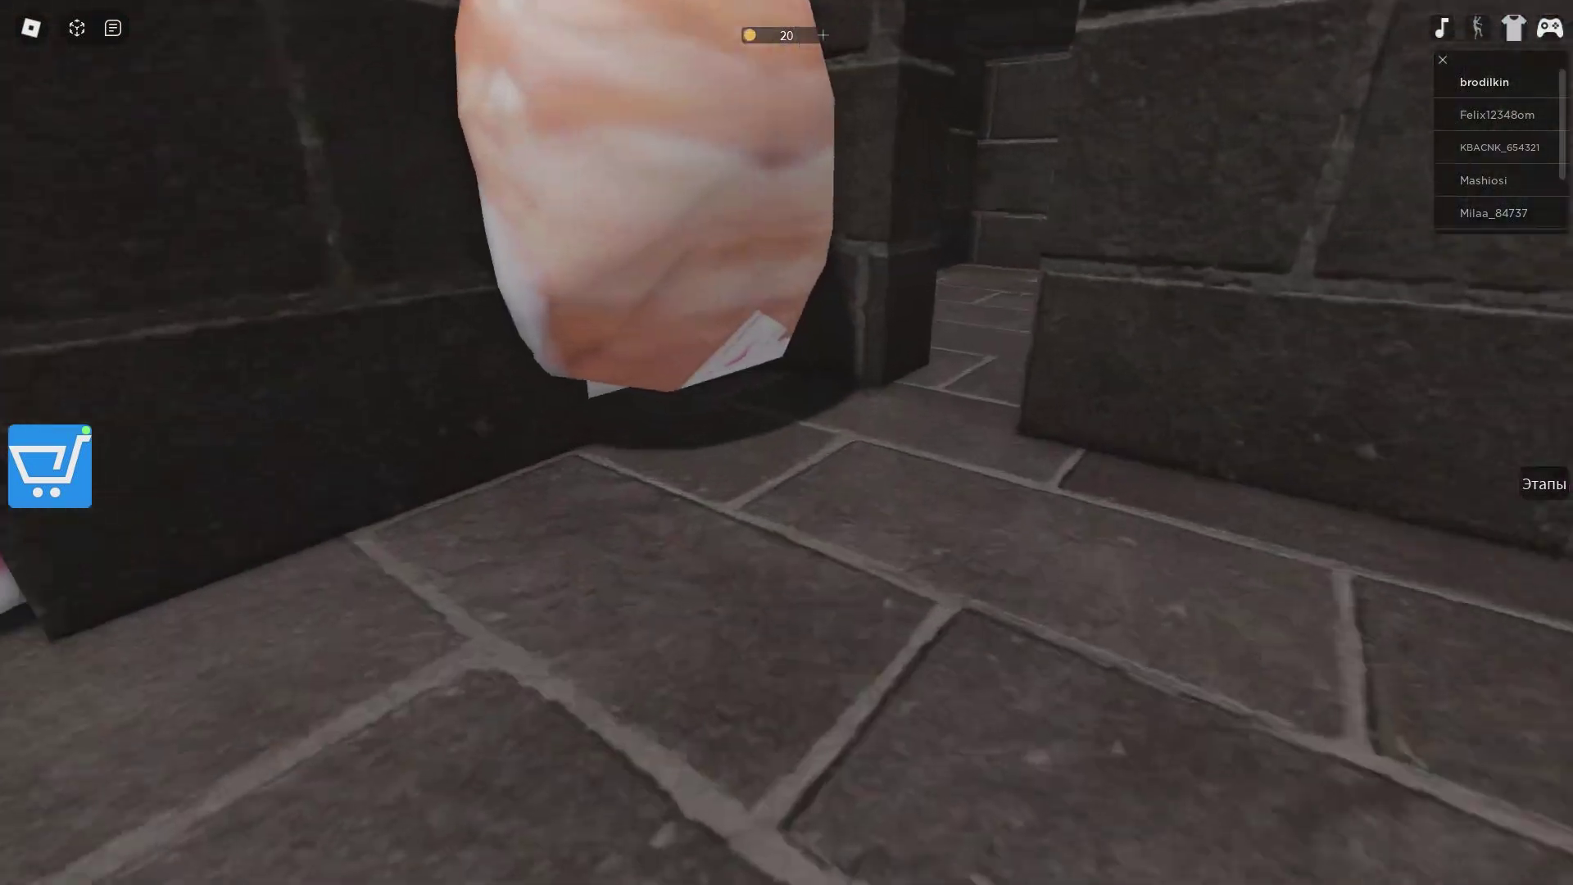
pyautogui.press('s')
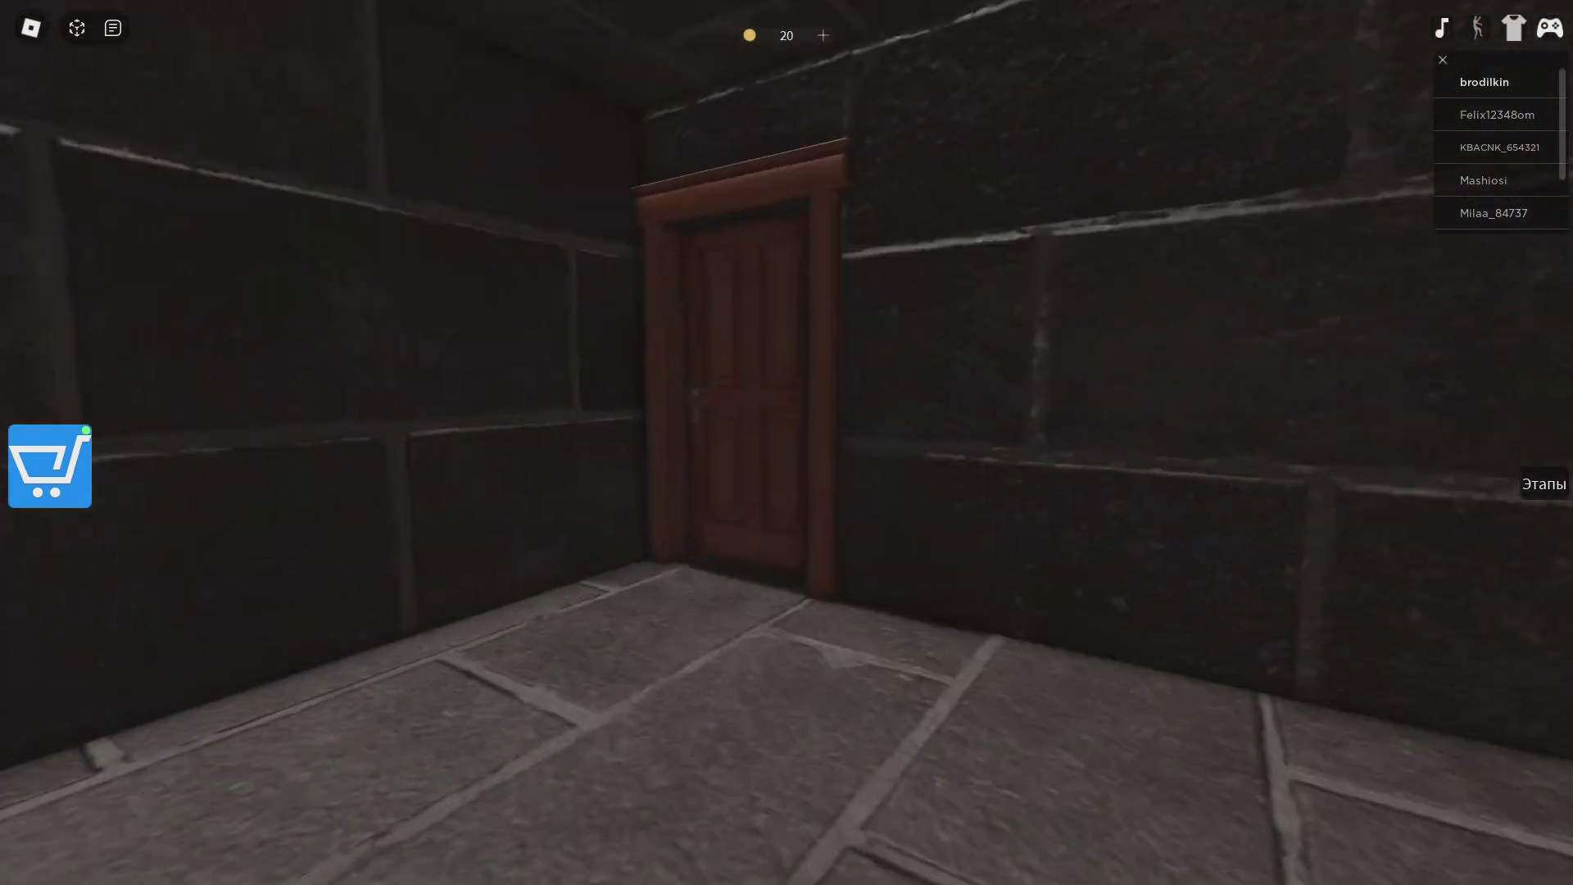
pyautogui.press('w')
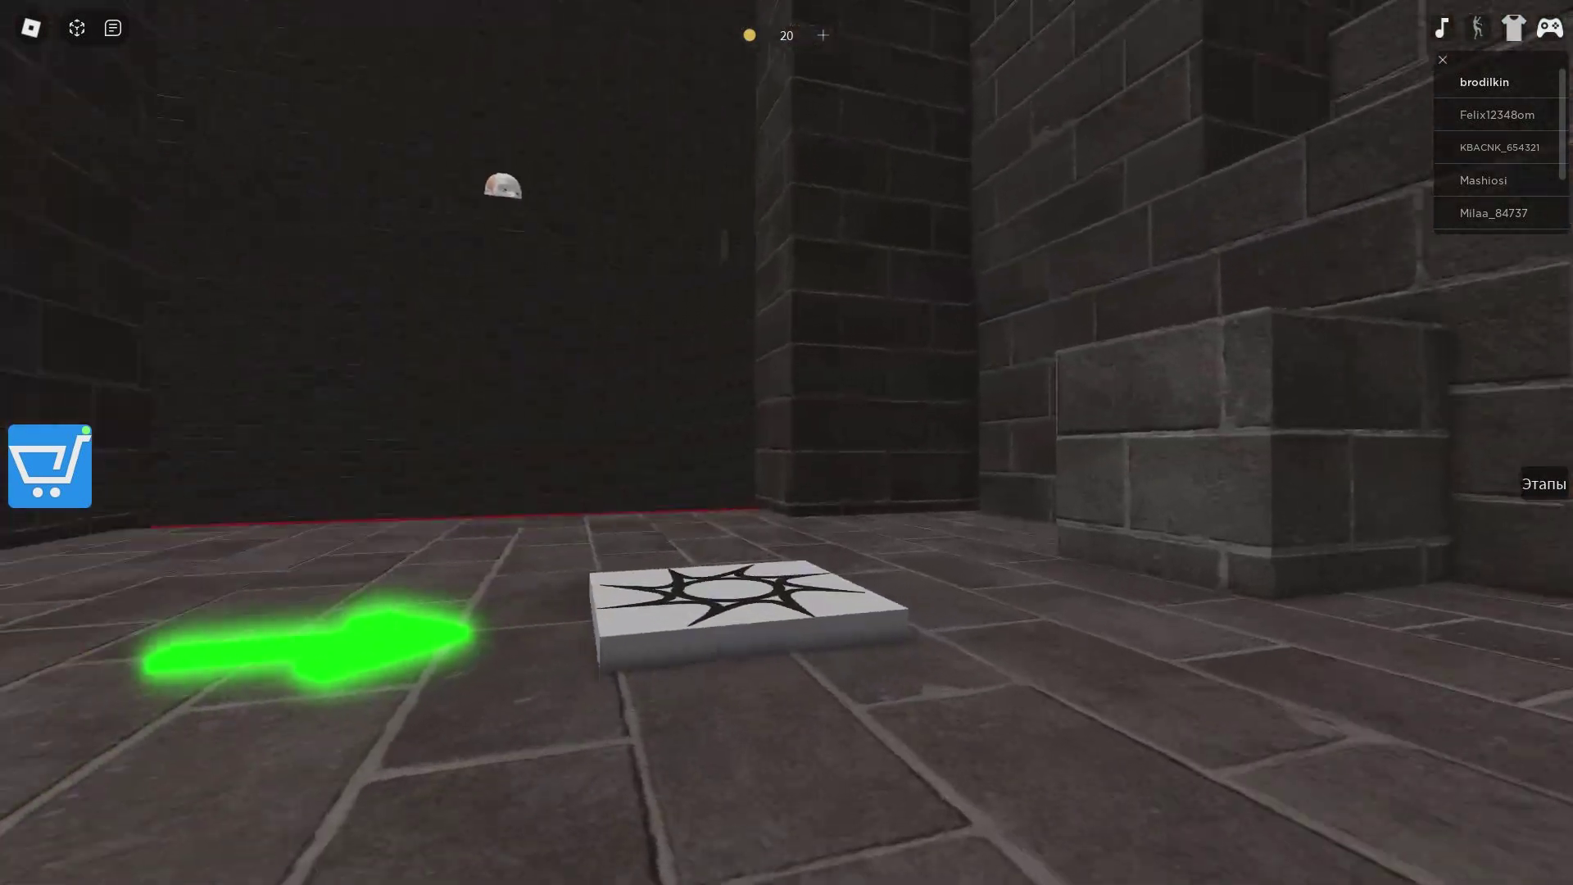
pyautogui.press('w')
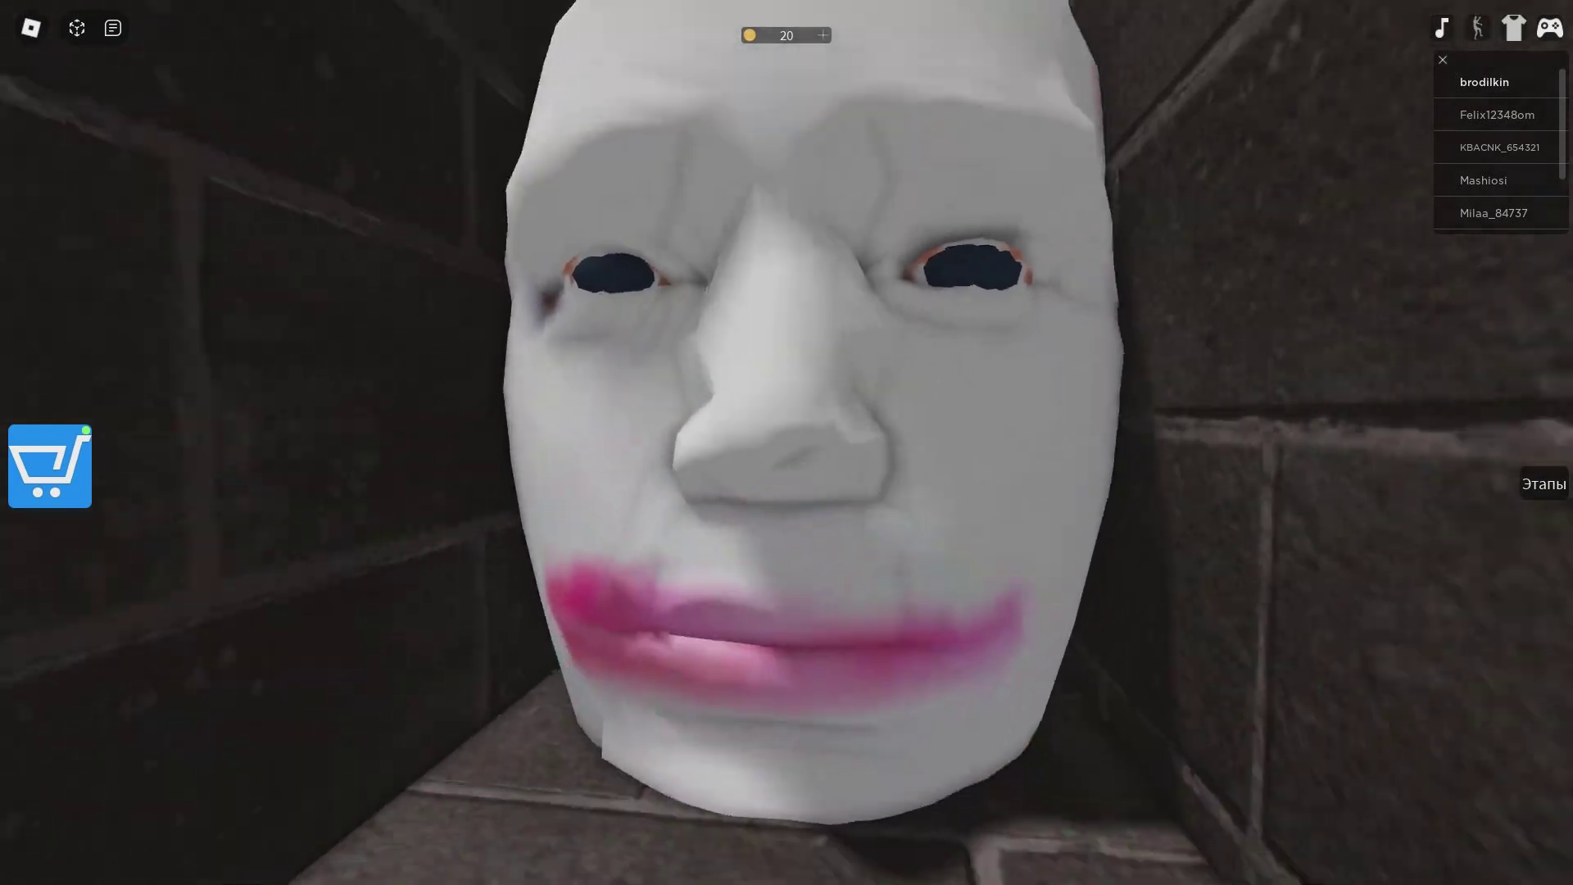
pyautogui.press('w')
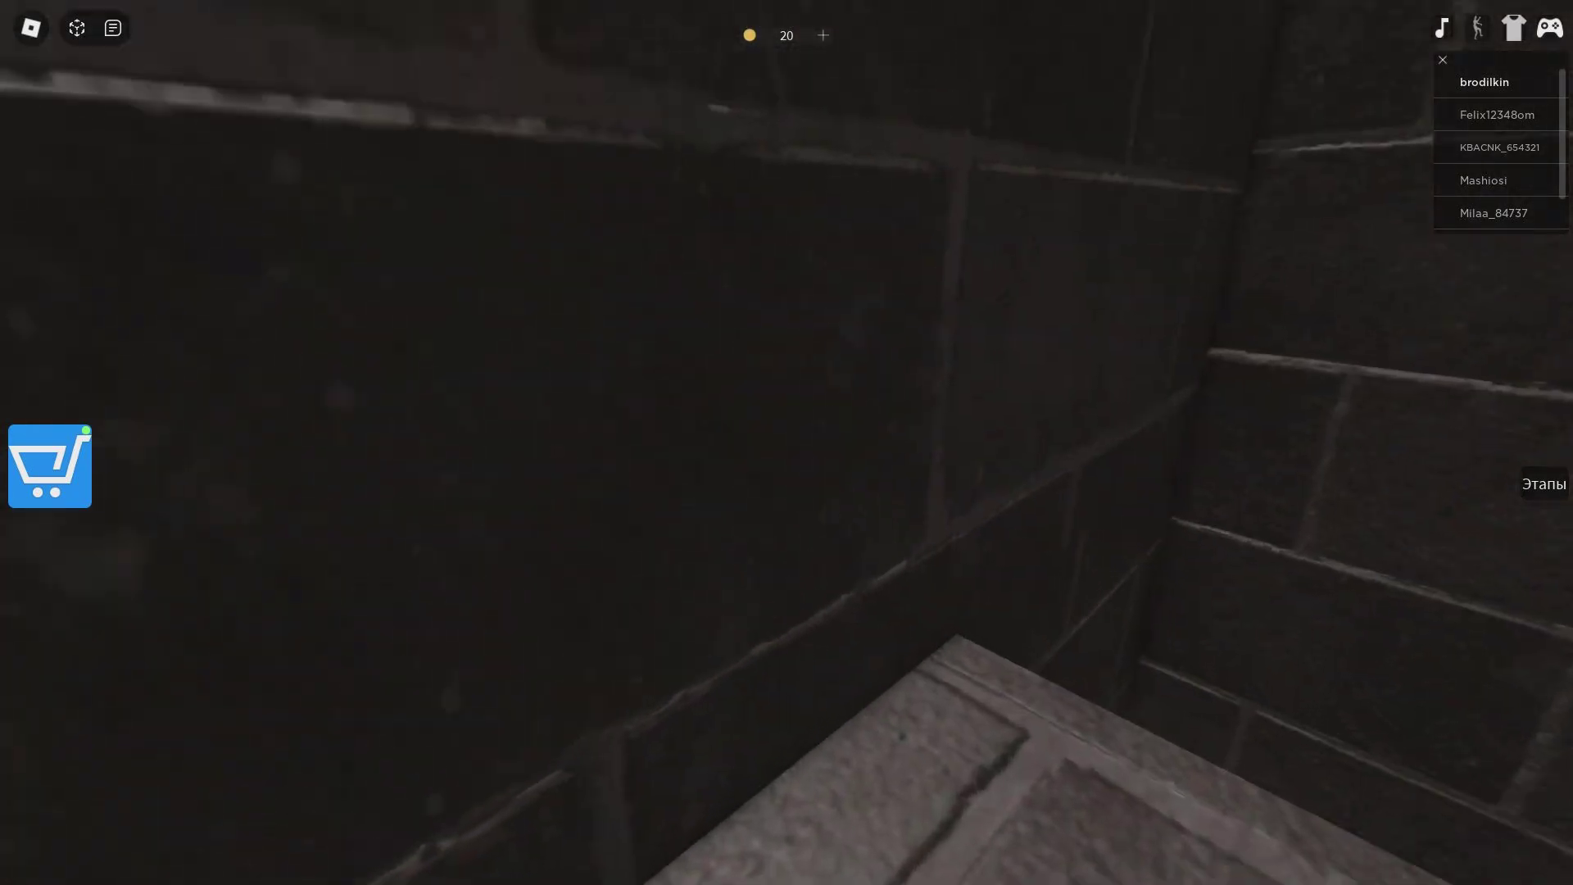
pyautogui.press('w')
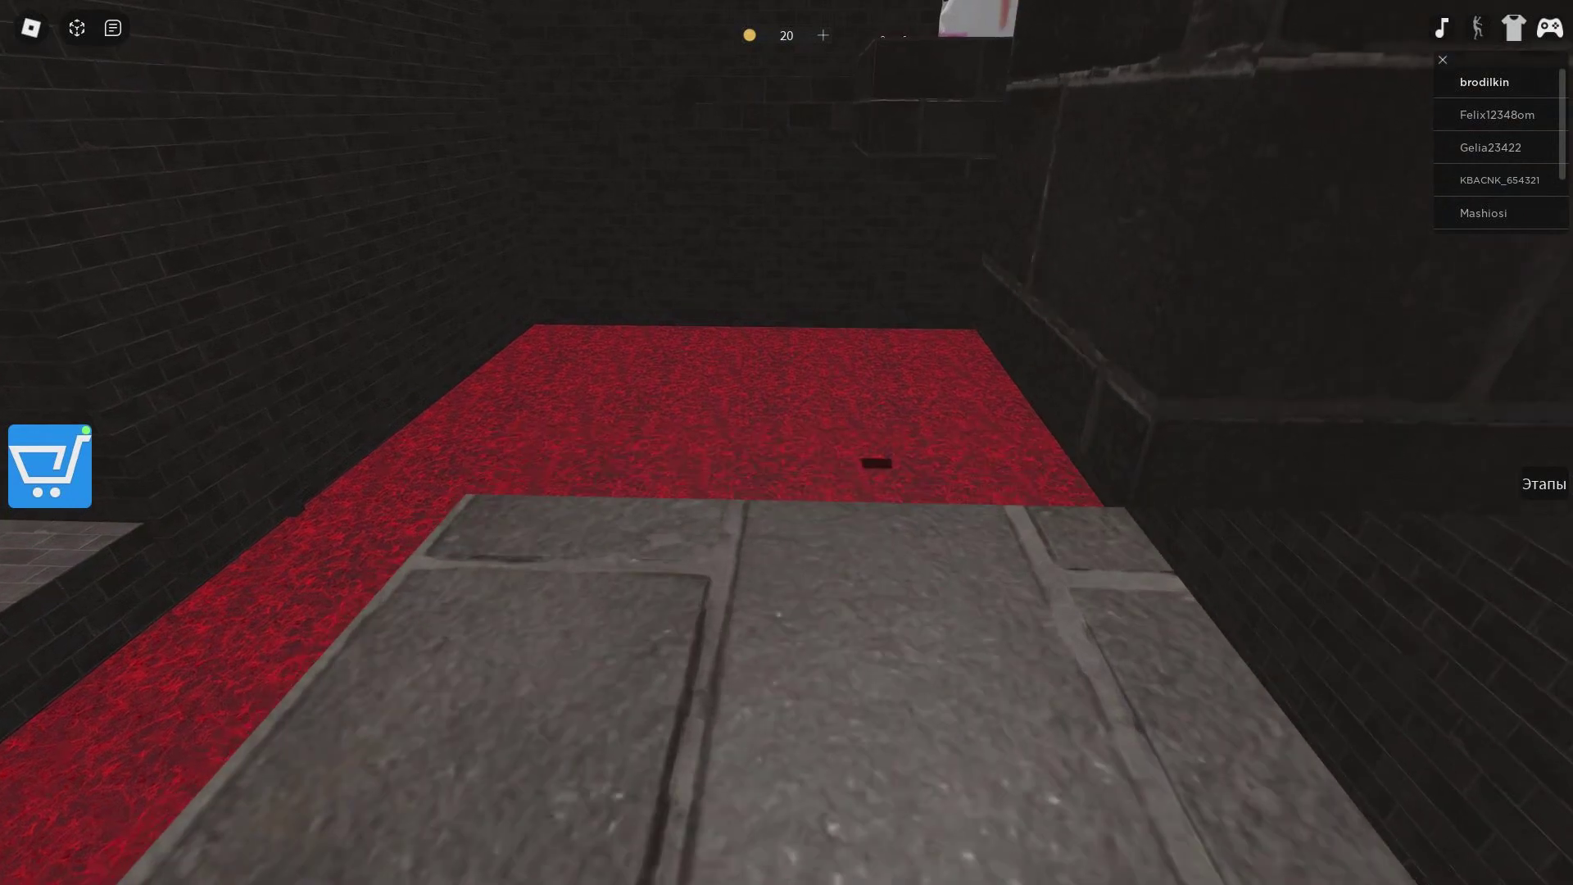
# Climb the stone platforms above the red floor and grab the Стадия5 coin, reaching 30 coins.
pyautogui.press('w')
pyautogui.press('w')
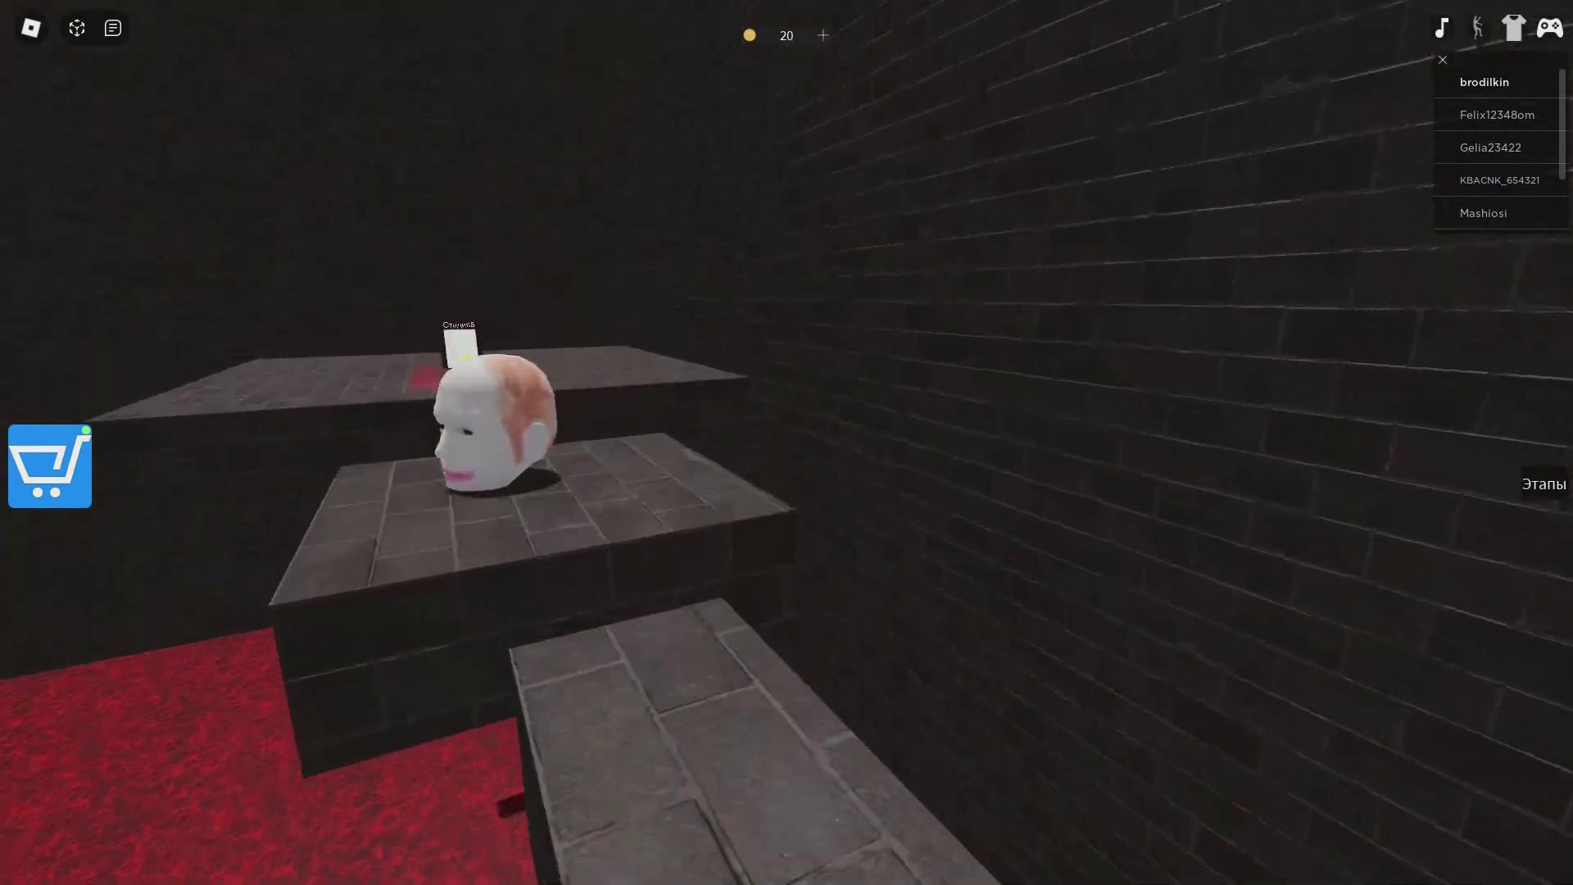
pyautogui.press('w')
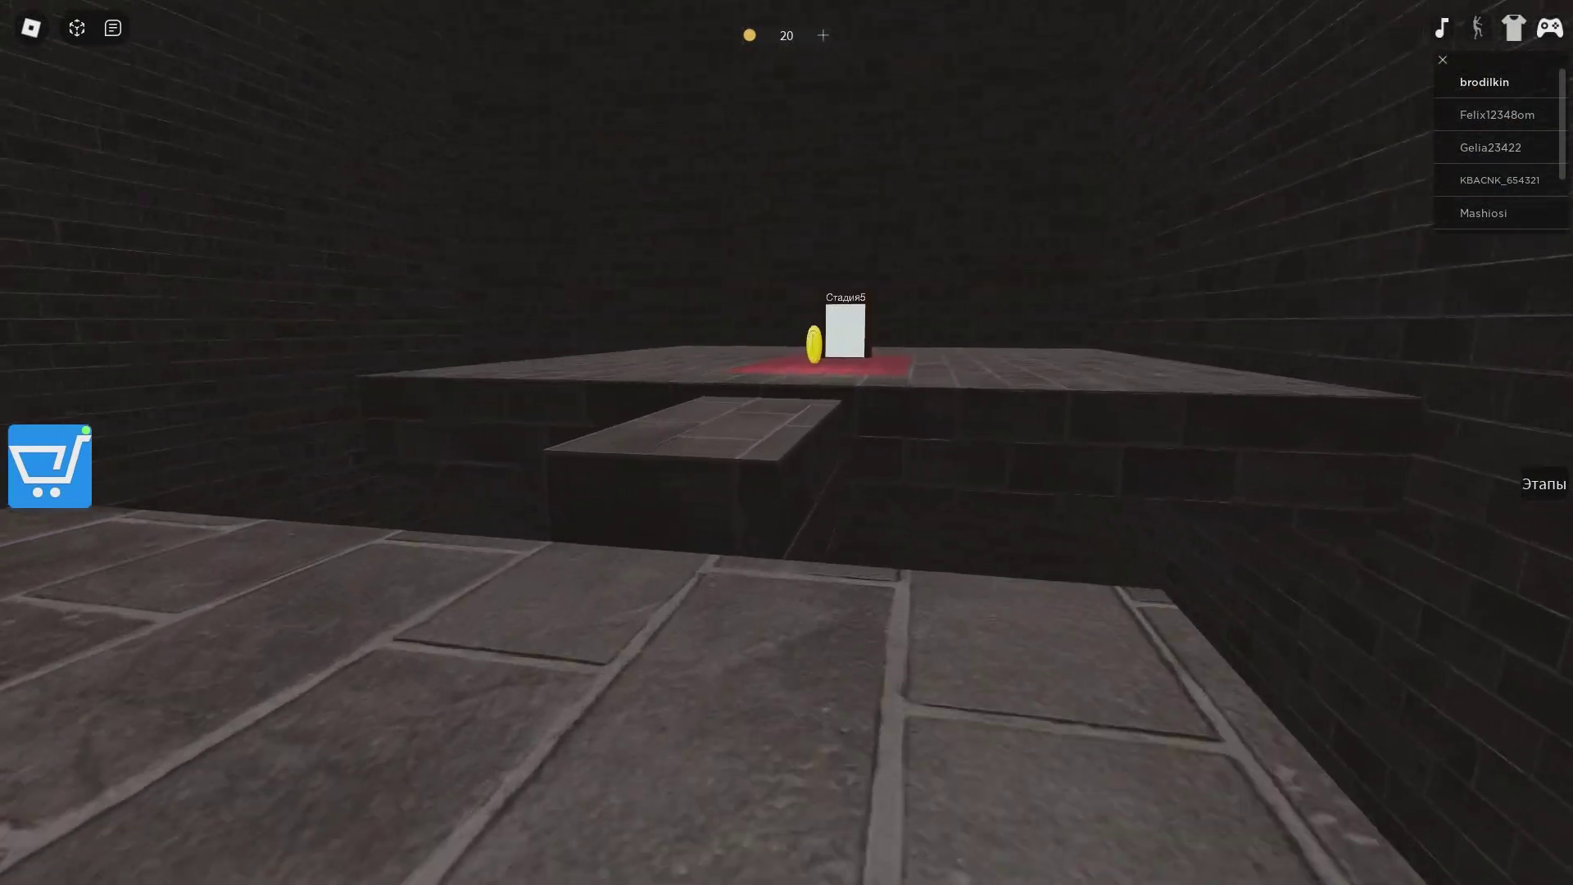
pyautogui.press('w')
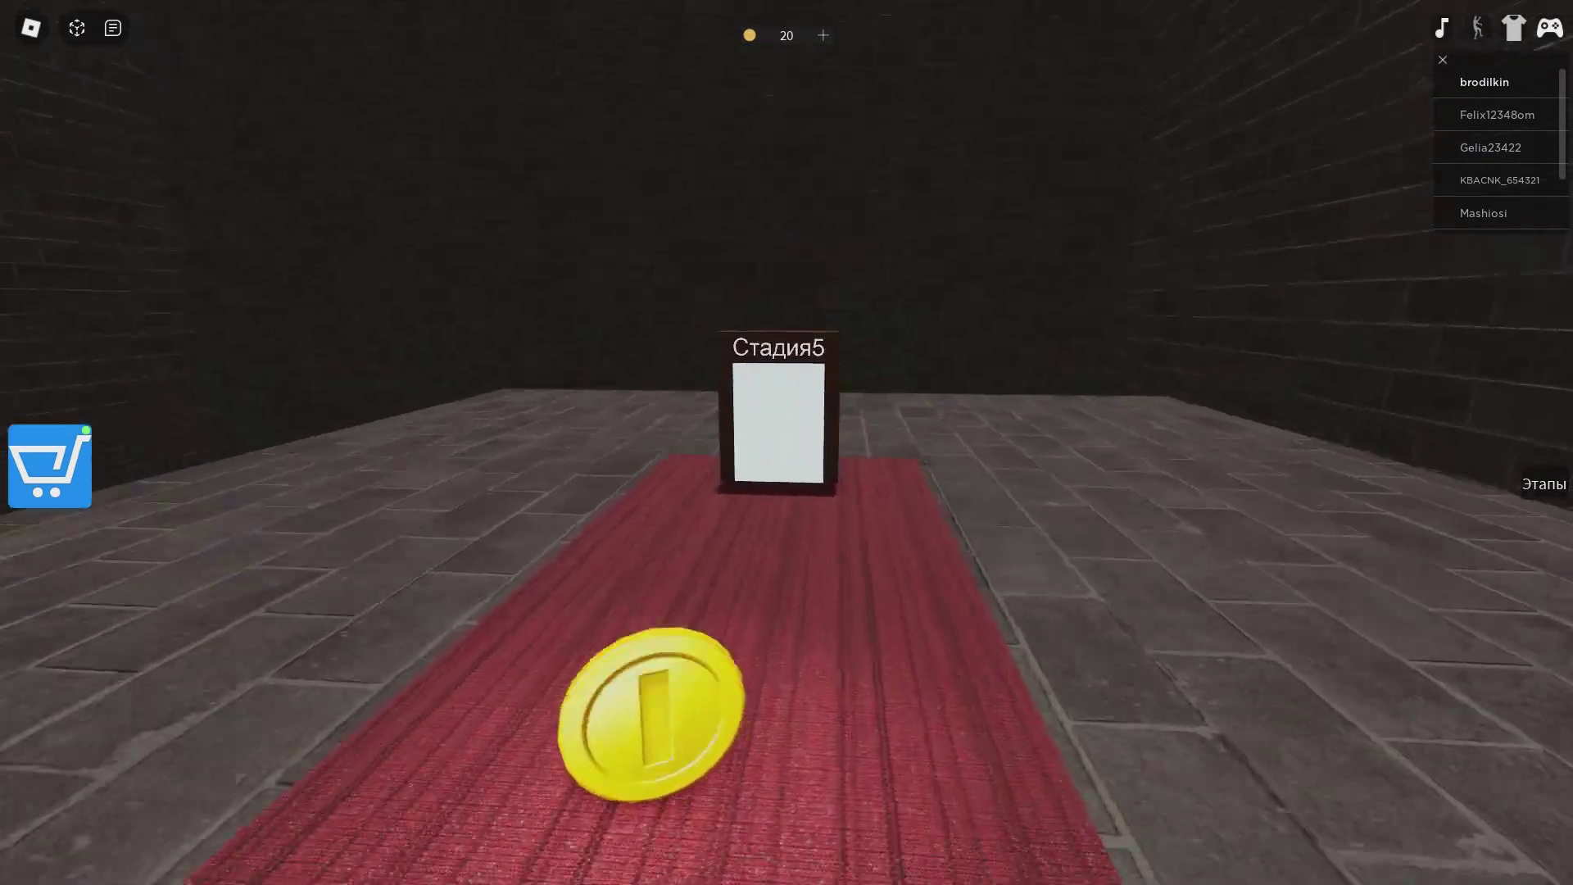
pyautogui.press('w')
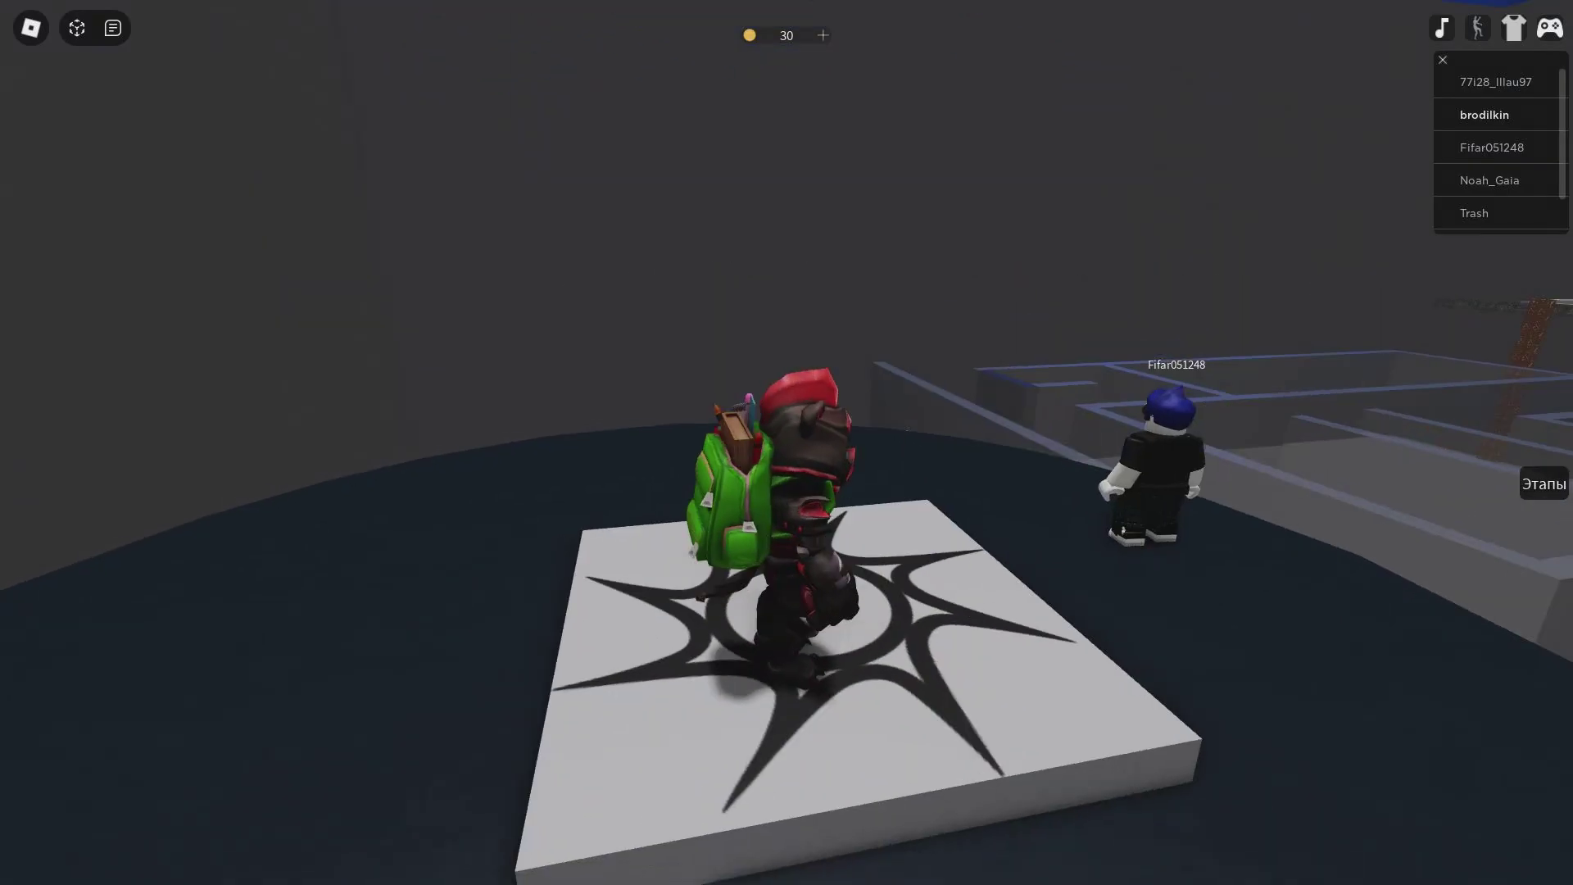
# Walk the avatar off the lobby star pad to the platform edge and face the maze.
pyautogui.press('w')
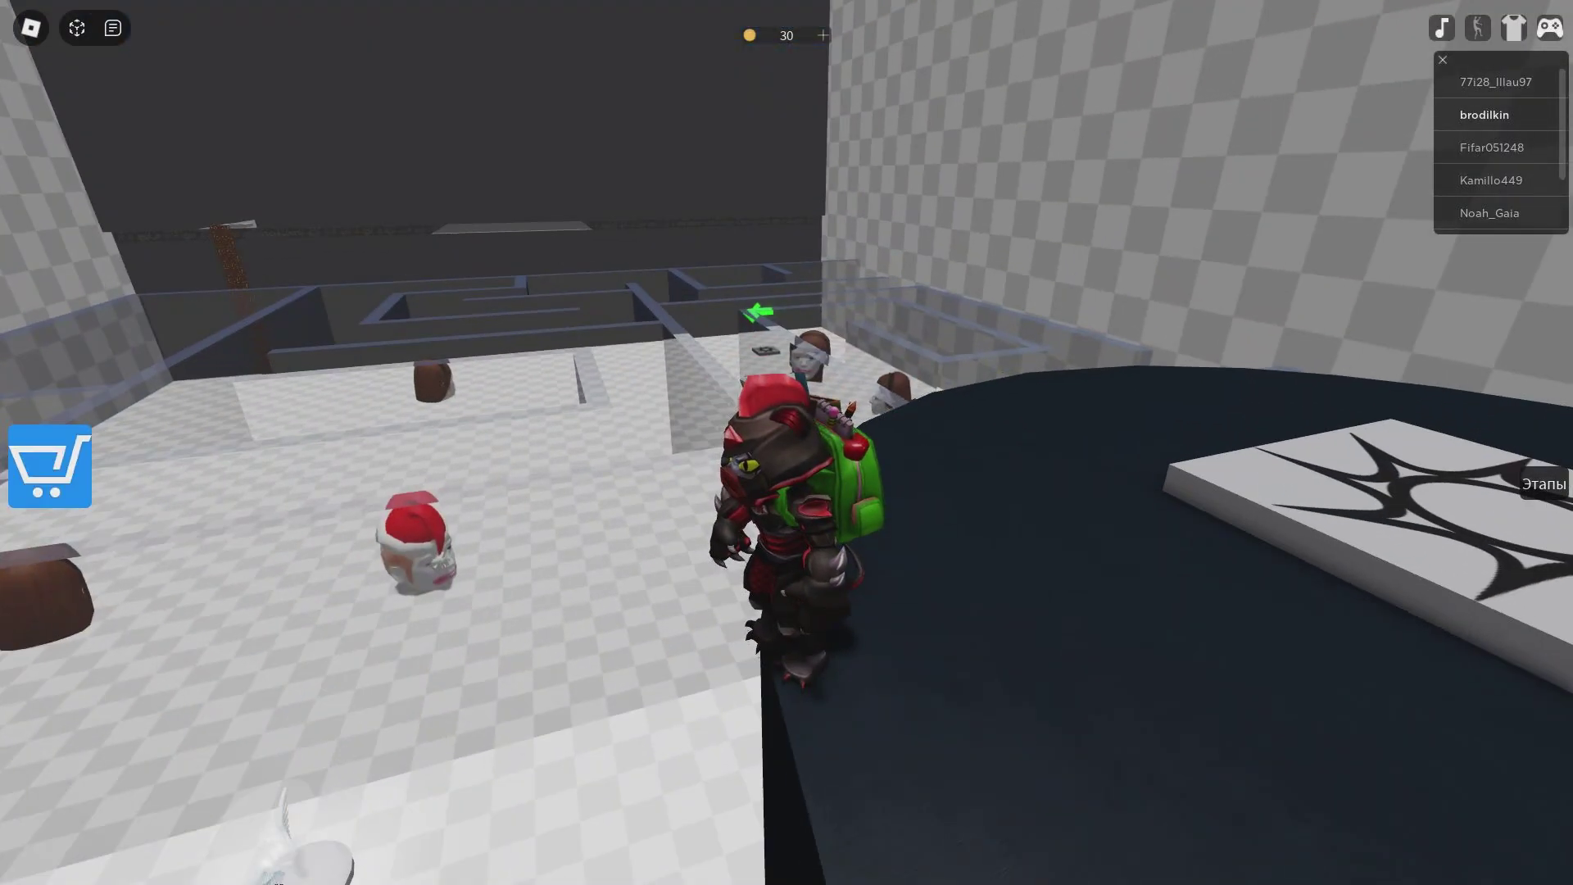
pyautogui.press('s')
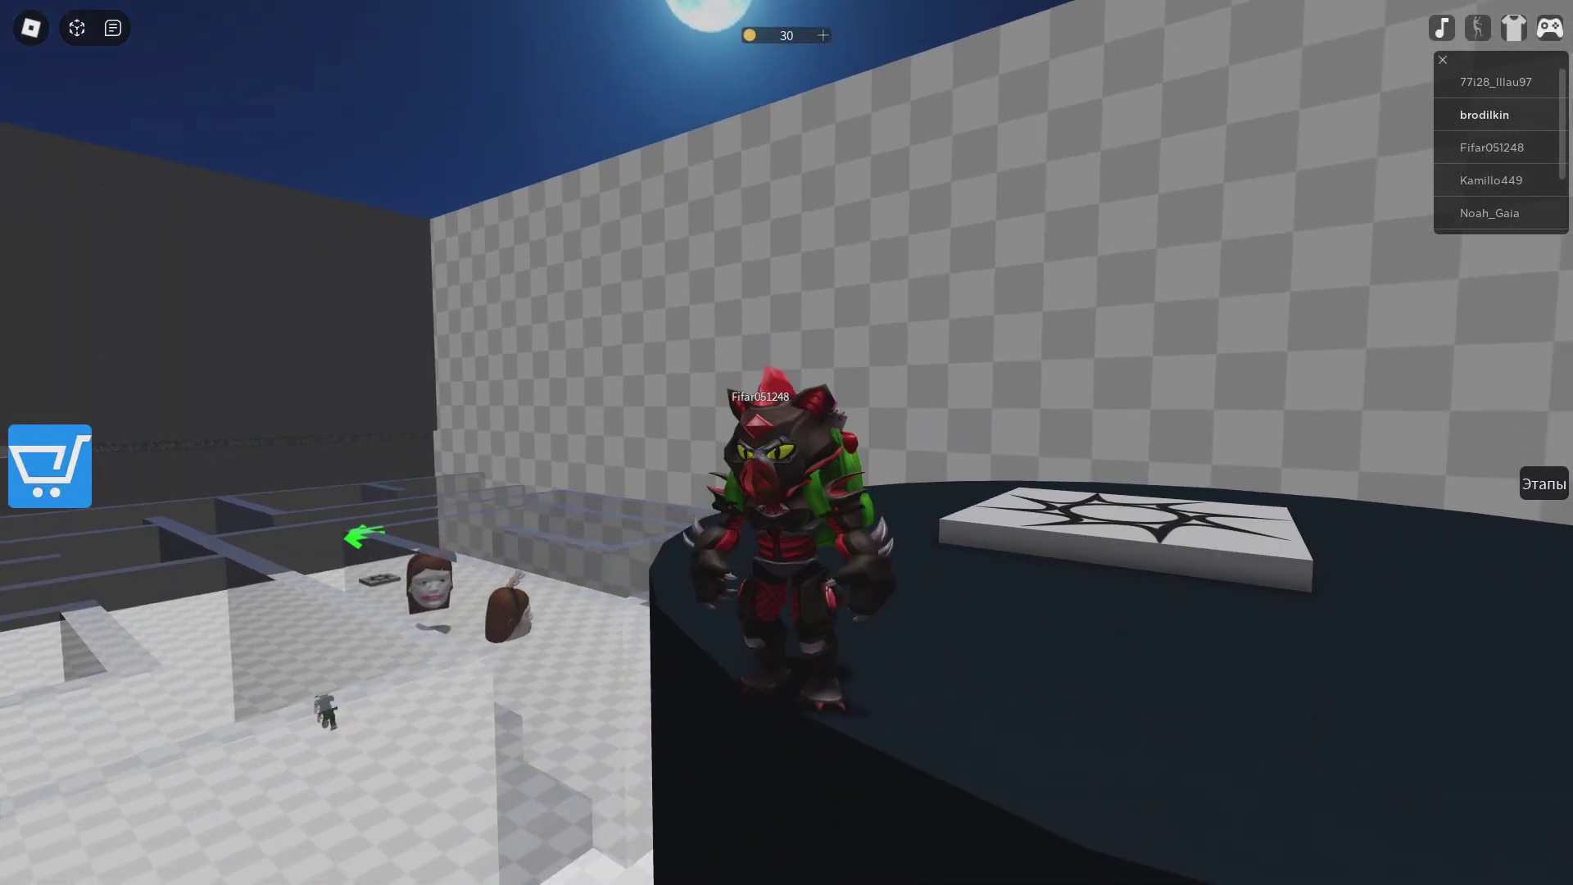
pyautogui.press('w')
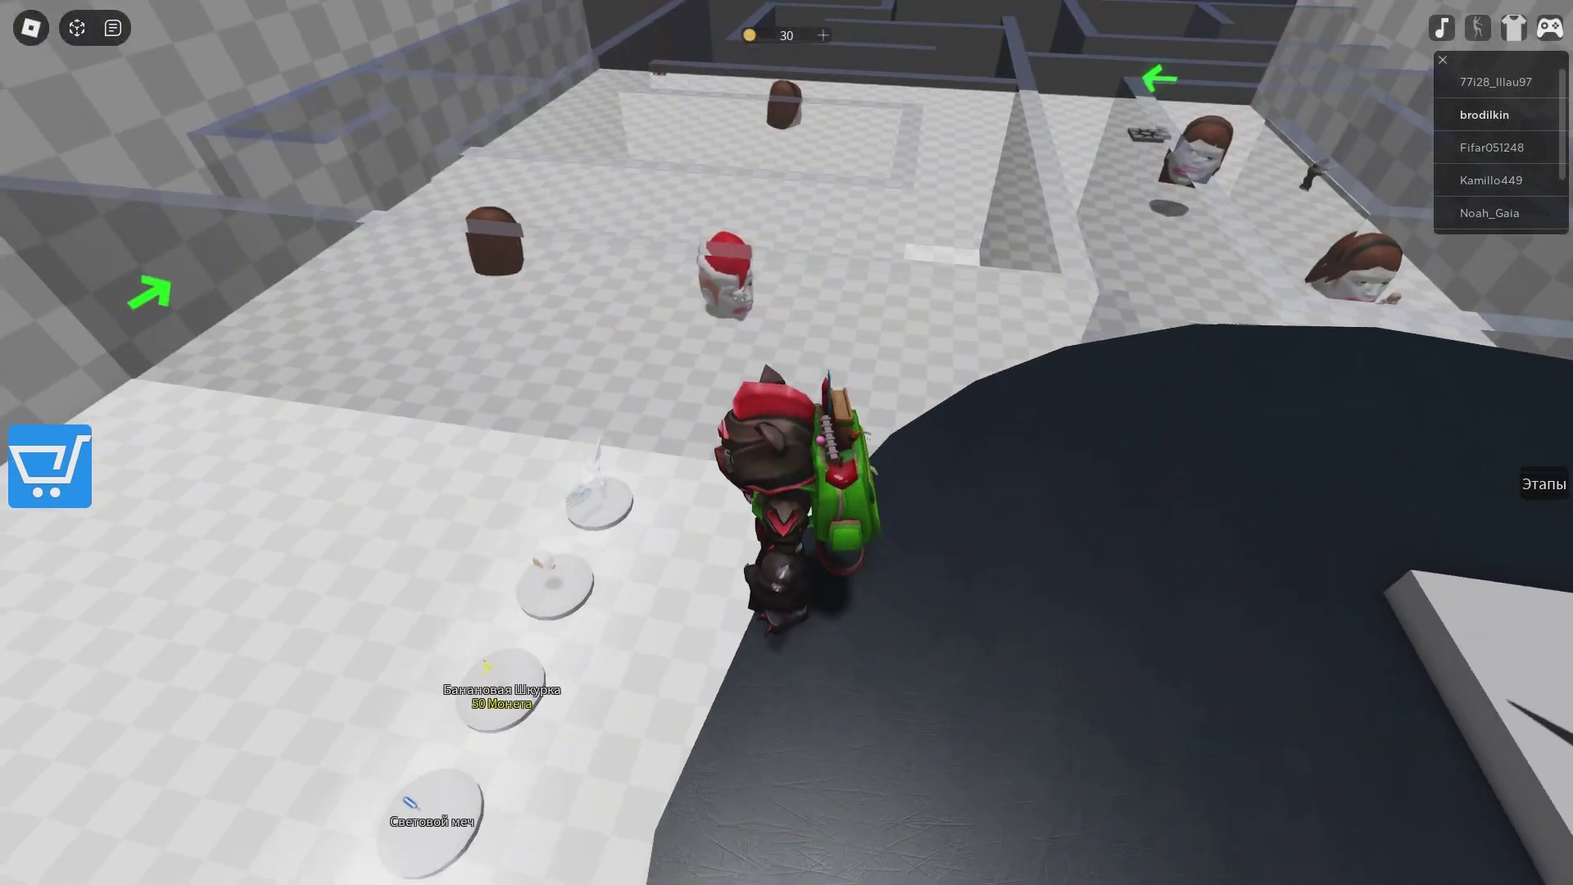